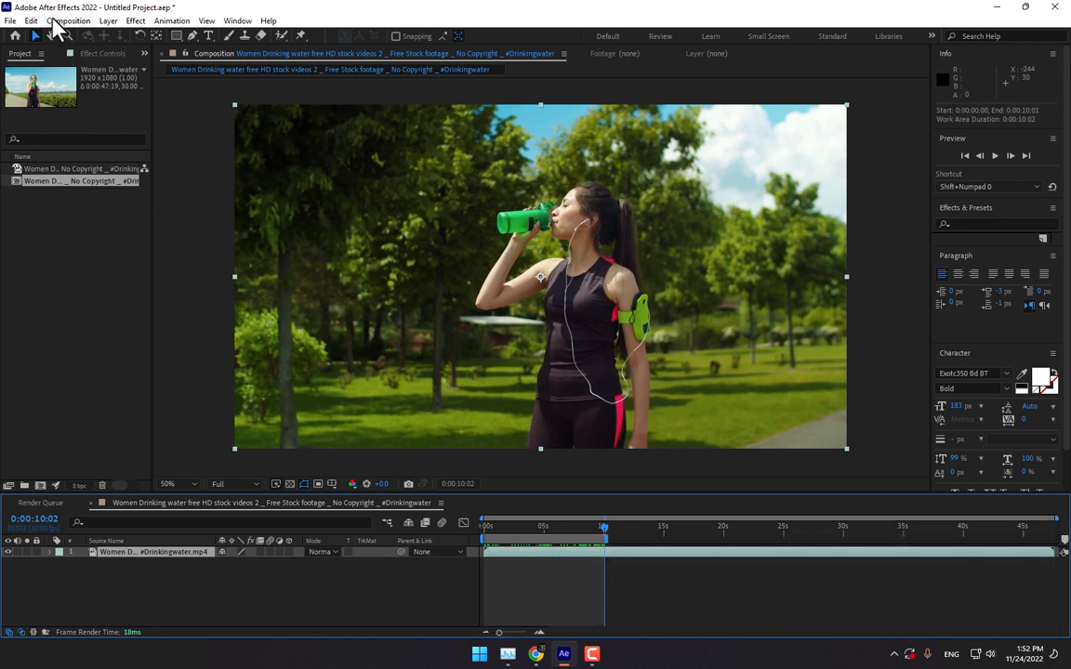
- Trim the composition to its work area of about ten seconds
click(56, 21)
click(71, 82)
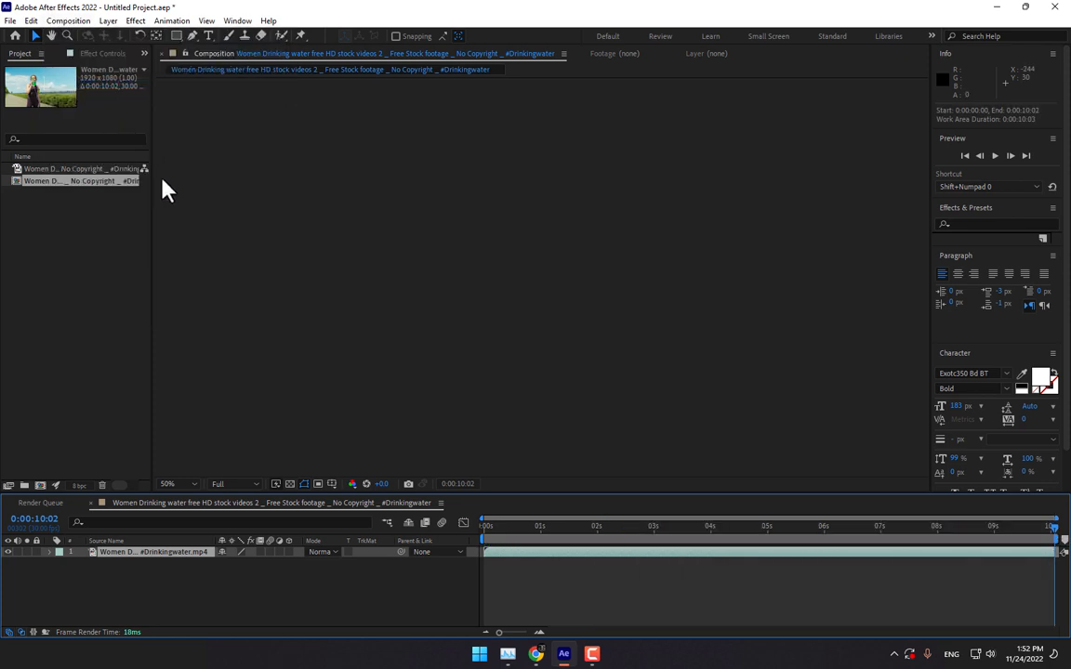
click(555, 526)
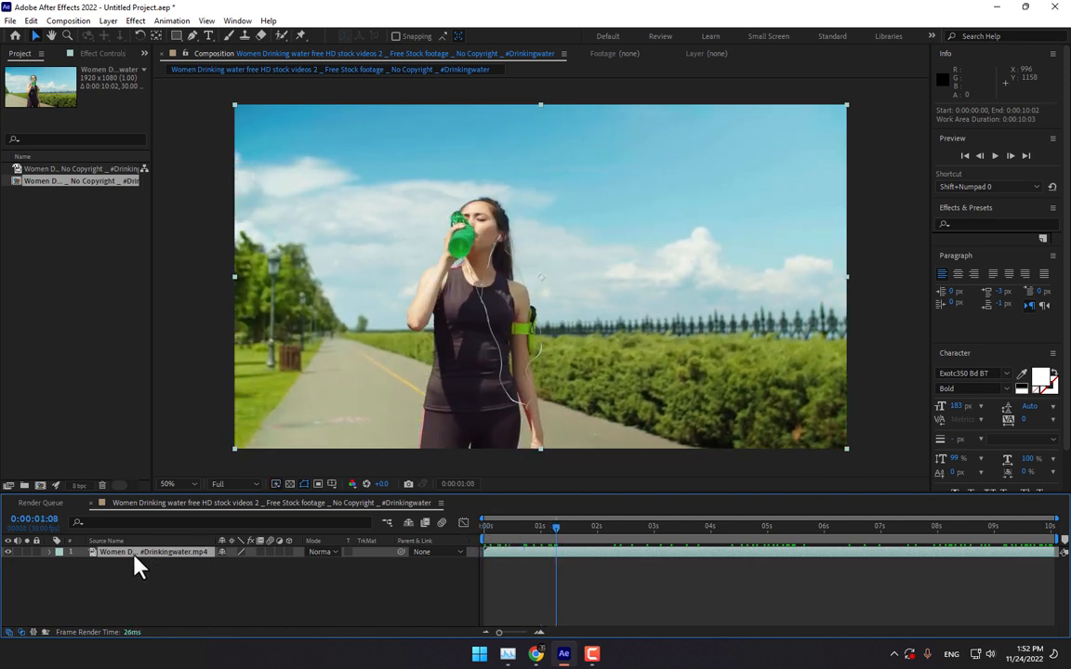
- Pre-compose the footage layer as Drinking, moving all attributes into the new composition
right_click(137, 552)
click(183, 470)
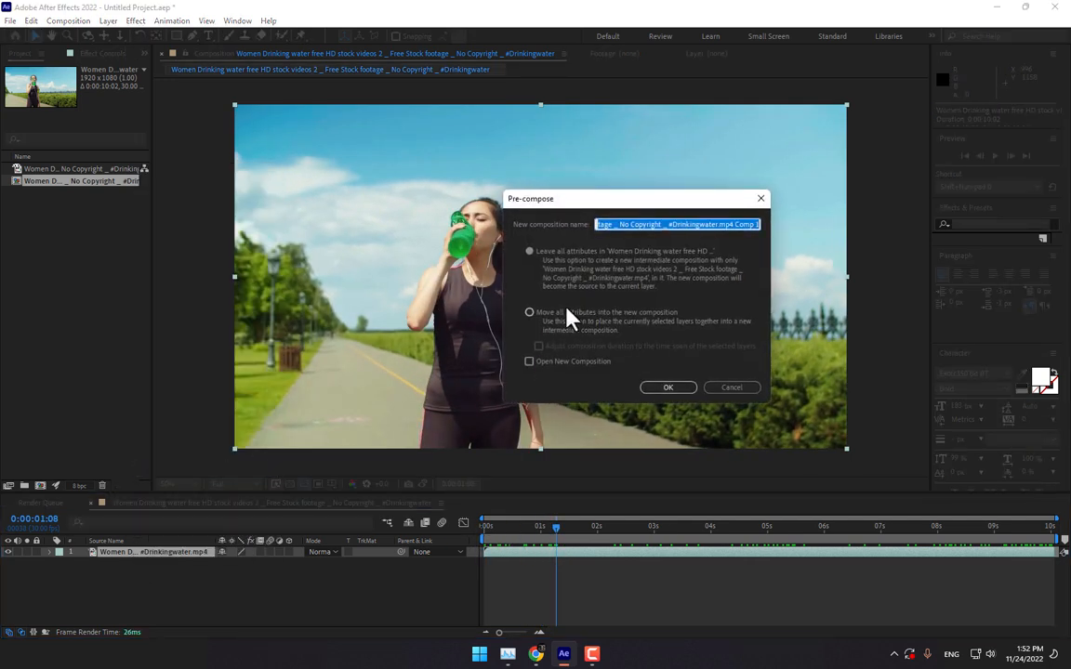
click(556, 316)
double_click(756, 223)
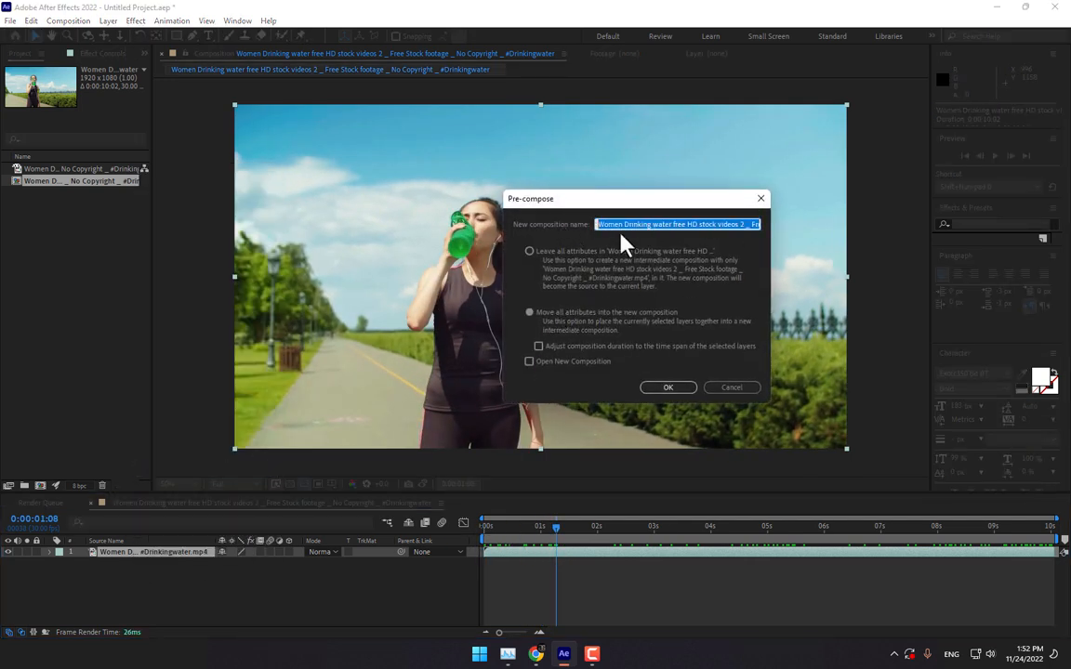
text(Dring)
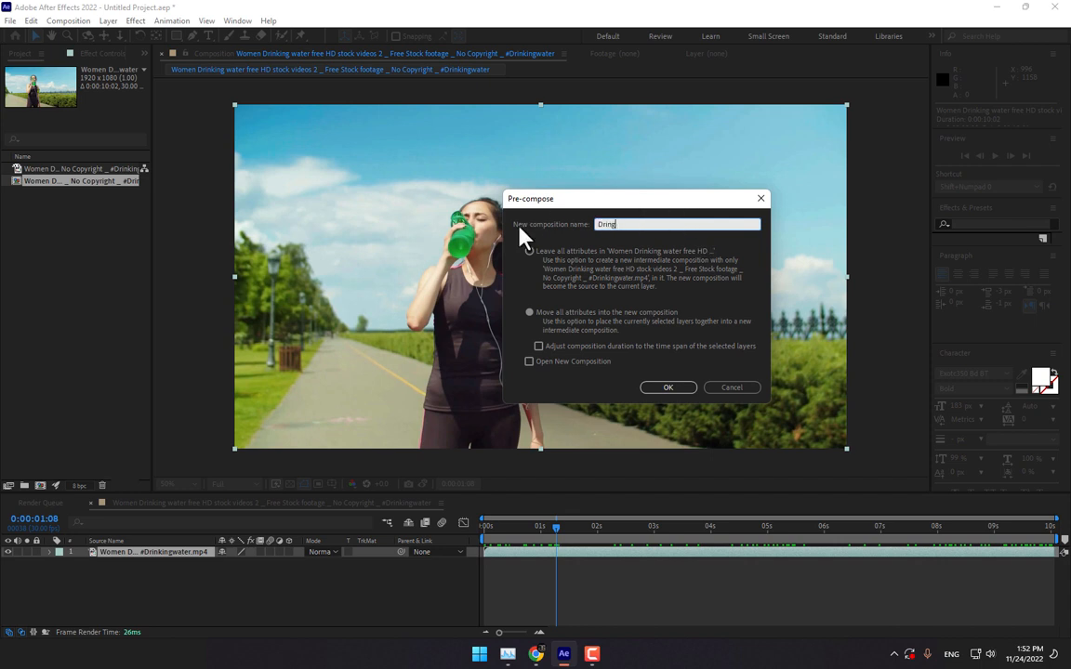
key(BackSpace)
text(king)
key(Return)
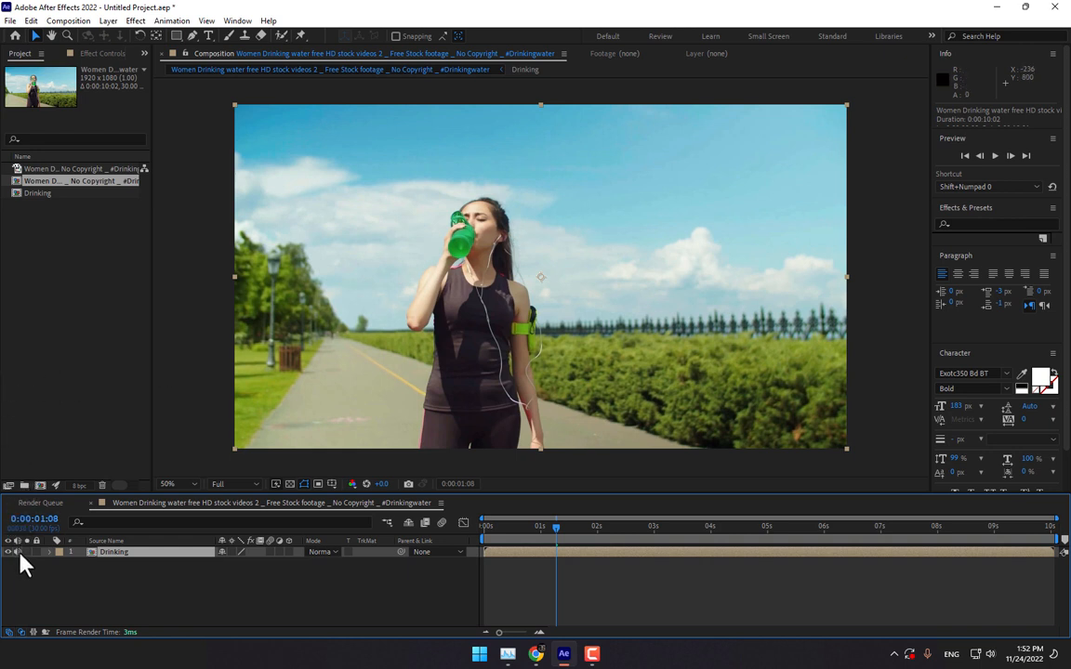
- Switch to the Motion Tracking workspace and run the camera tracker on the Drinking layer
click(932, 35)
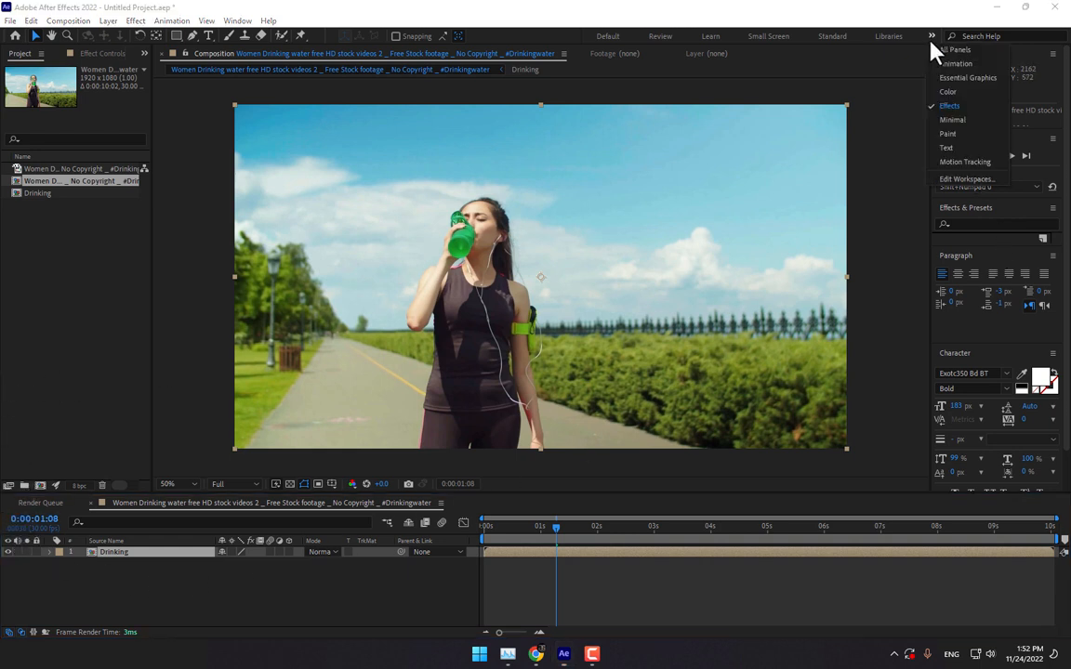
click(954, 163)
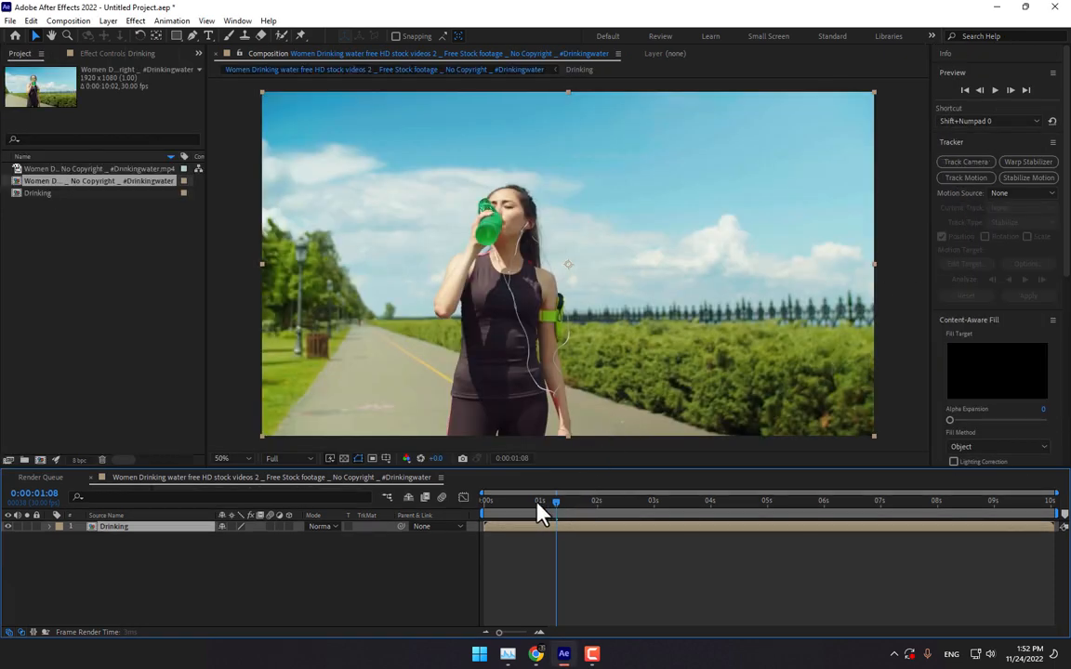
drag(537, 500, 480, 504)
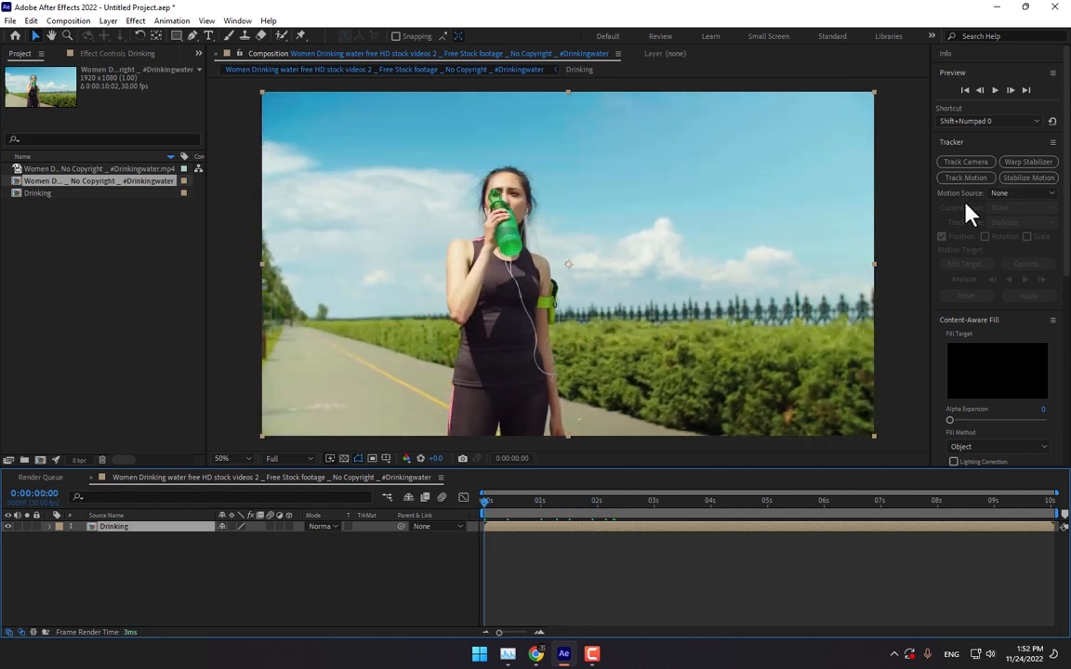
click(968, 166)
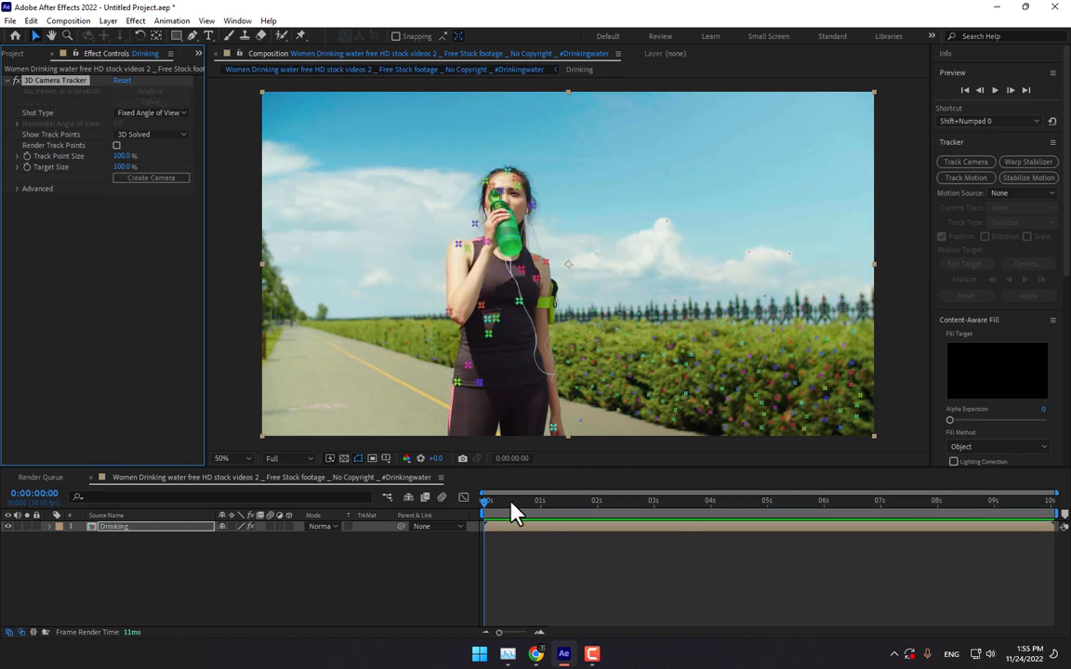
- Create a null and camera from the track point on the woman's chest at the first frame, and scrub through the clip to check it
drag(511, 503, 676, 560)
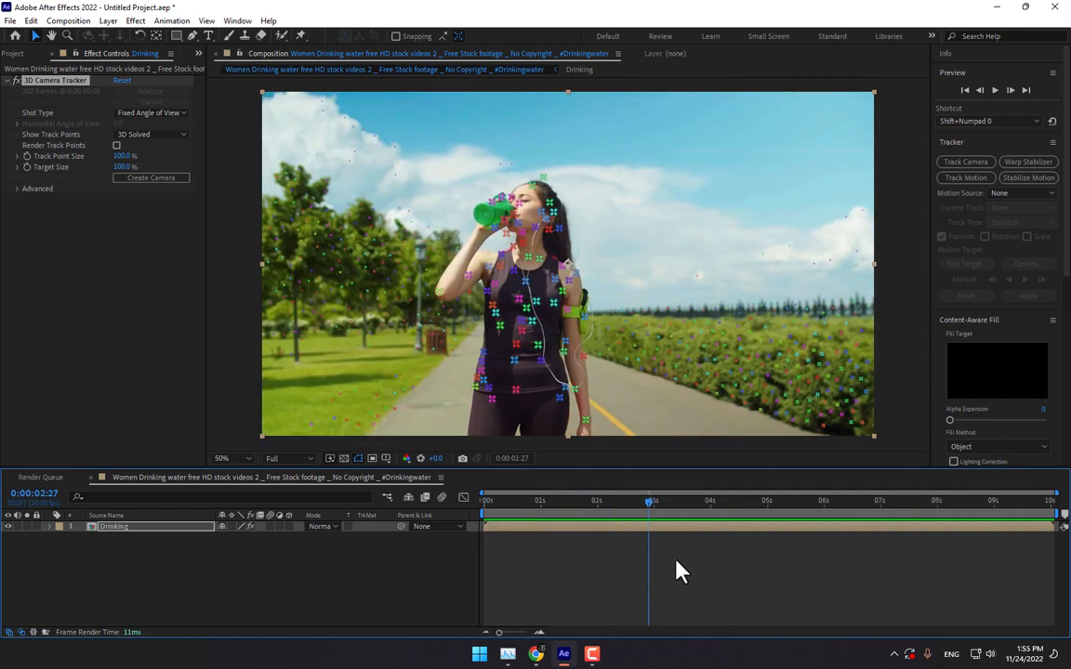
key(Home)
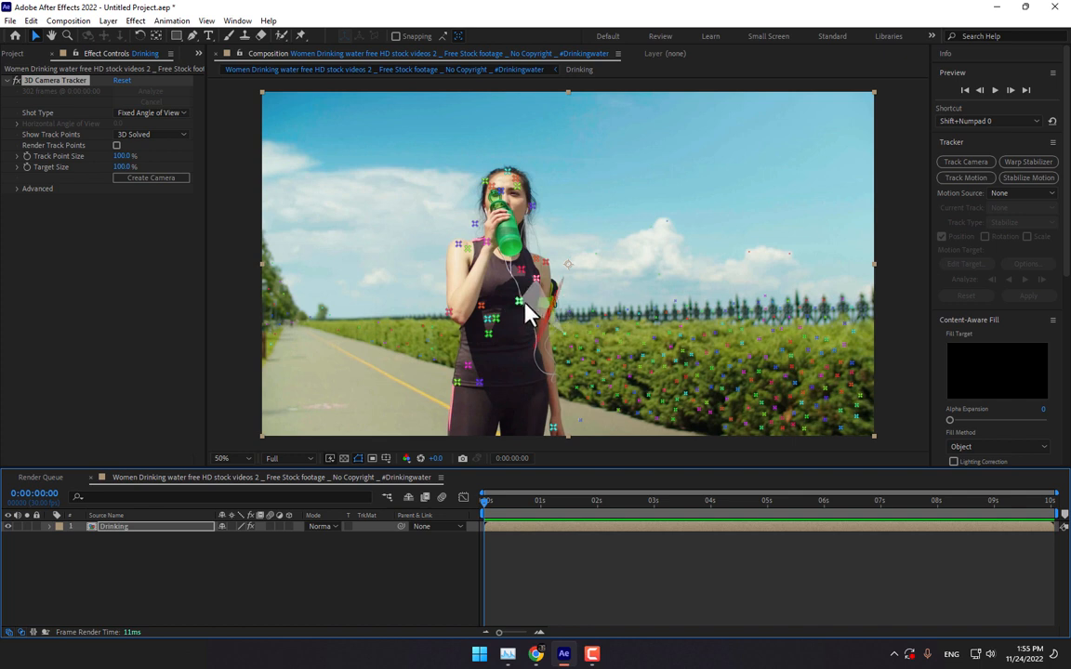
click(520, 313)
right_click(518, 303)
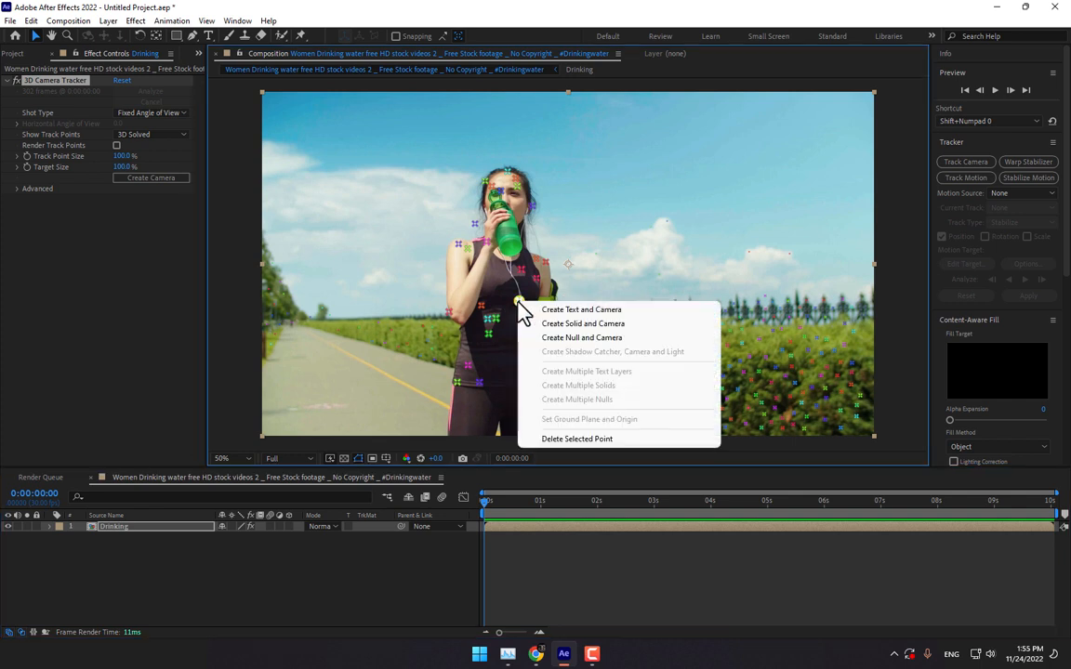
click(592, 342)
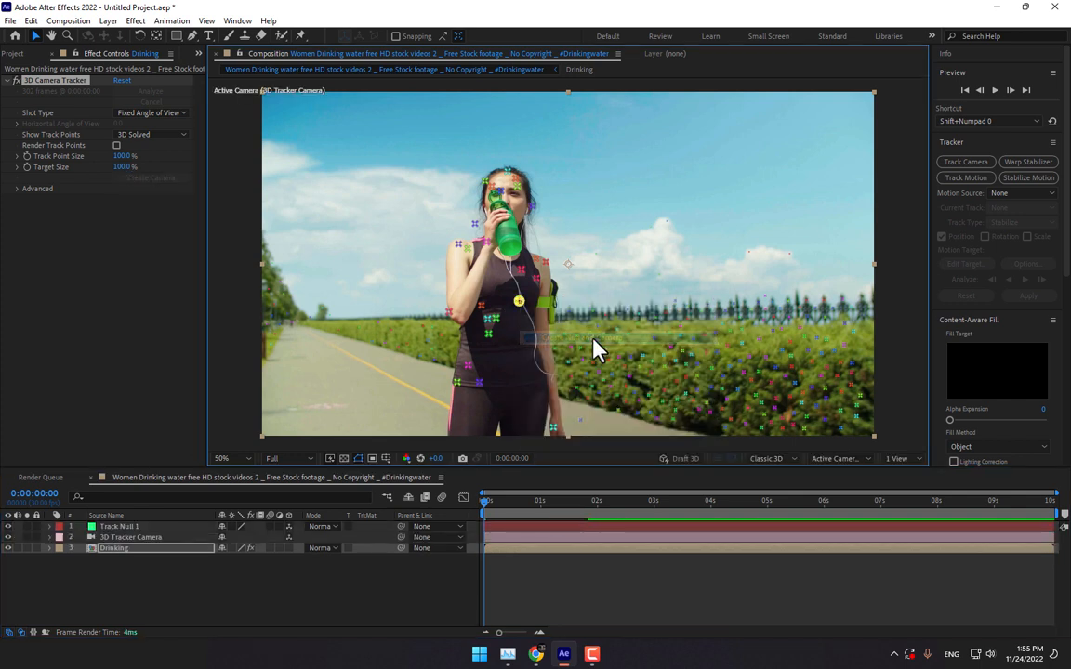
drag(499, 511, 1051, 511)
key(Home)
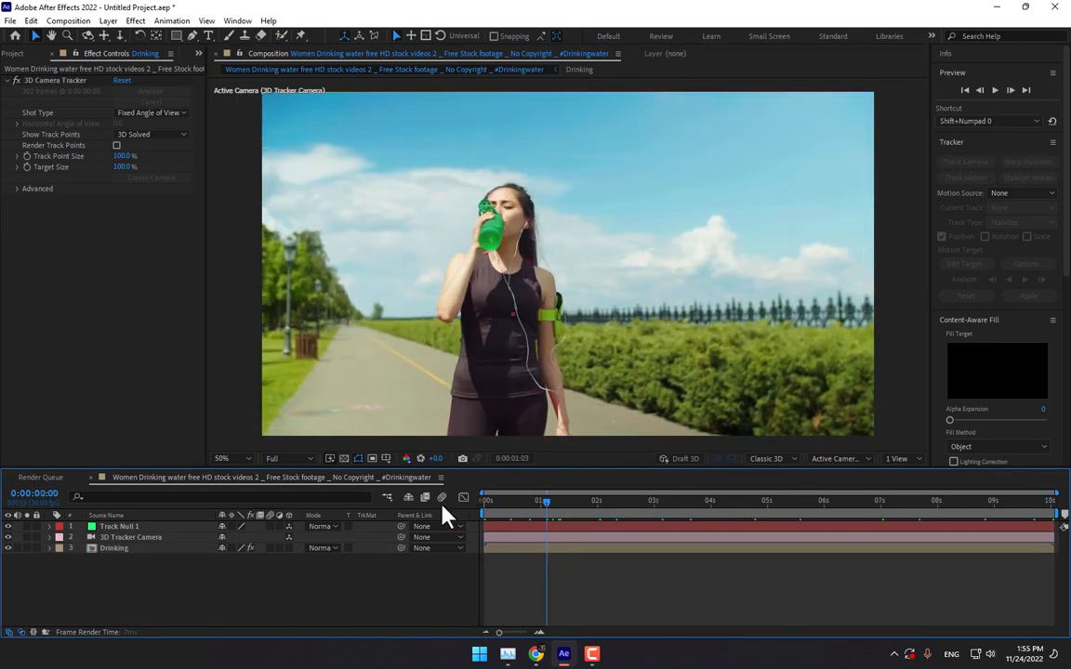
- Create a black 1920 x 1080 px solid named 3D Liquid
right_click(253, 613)
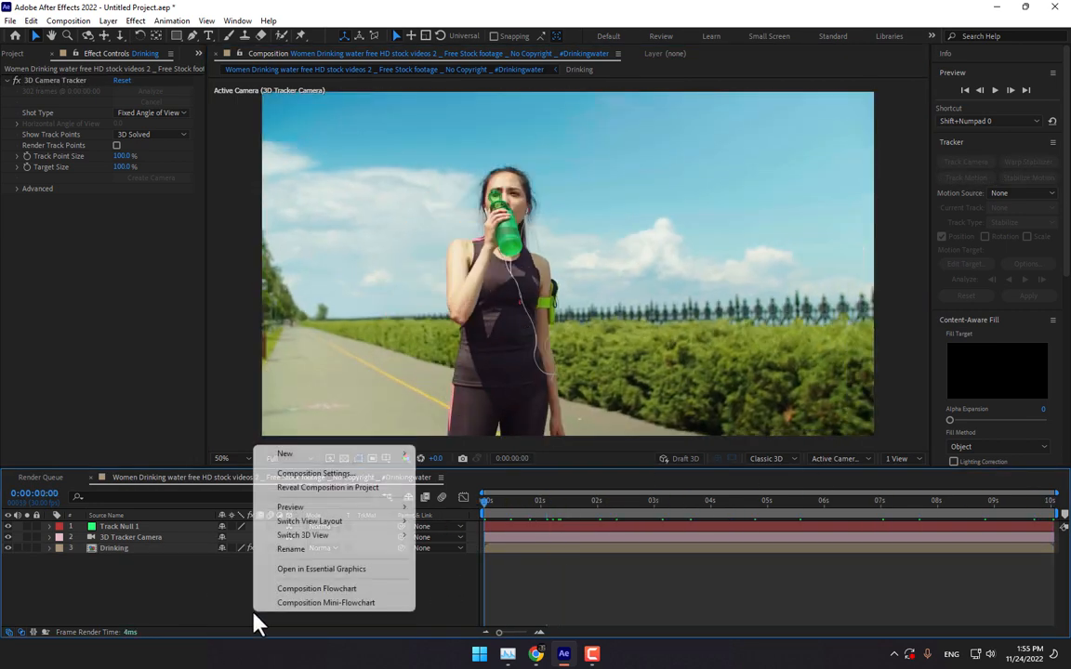
mouse_move(335, 455)
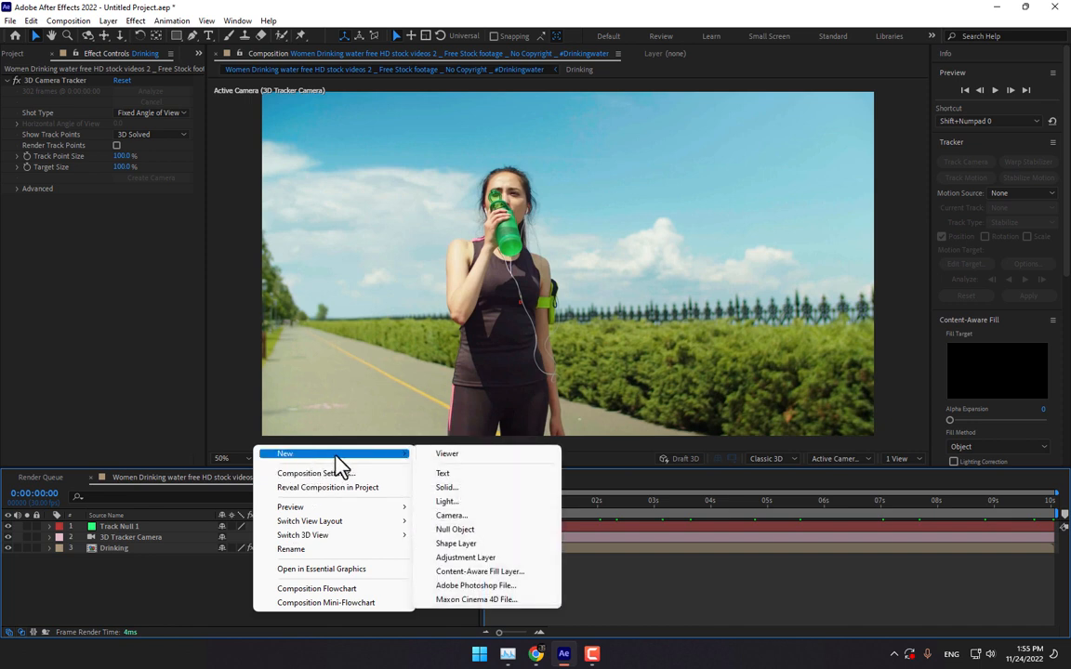
click(465, 489)
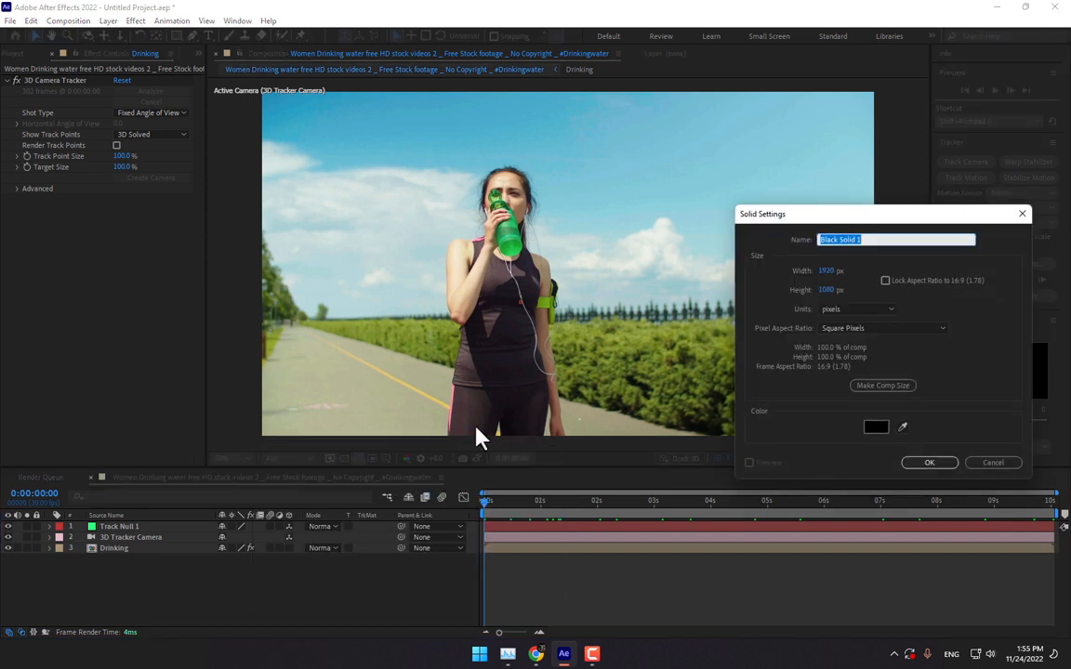
text(3D Liquid)
key(Return)
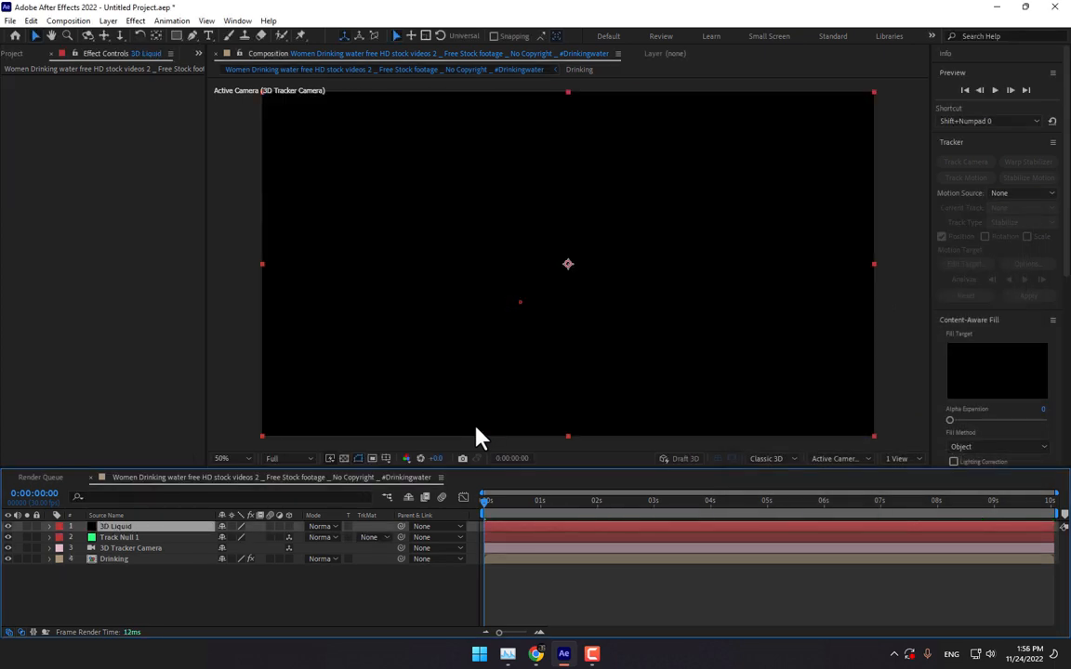
- Save the project on the Desktop with the file name 1
key(ctrl+s)
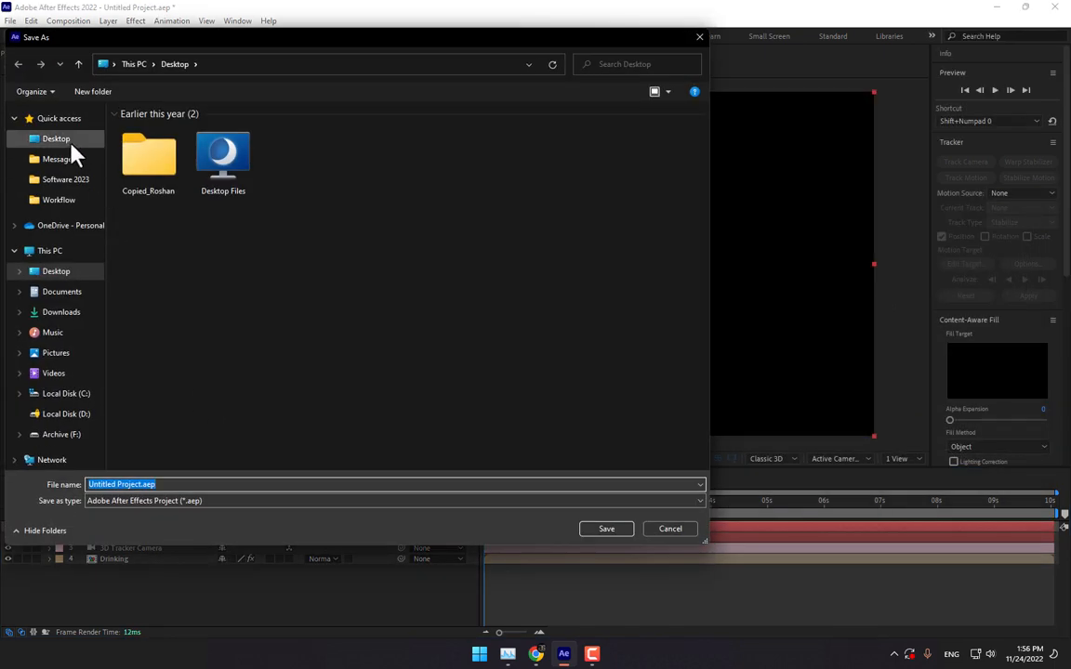
text(1)
key(Return)
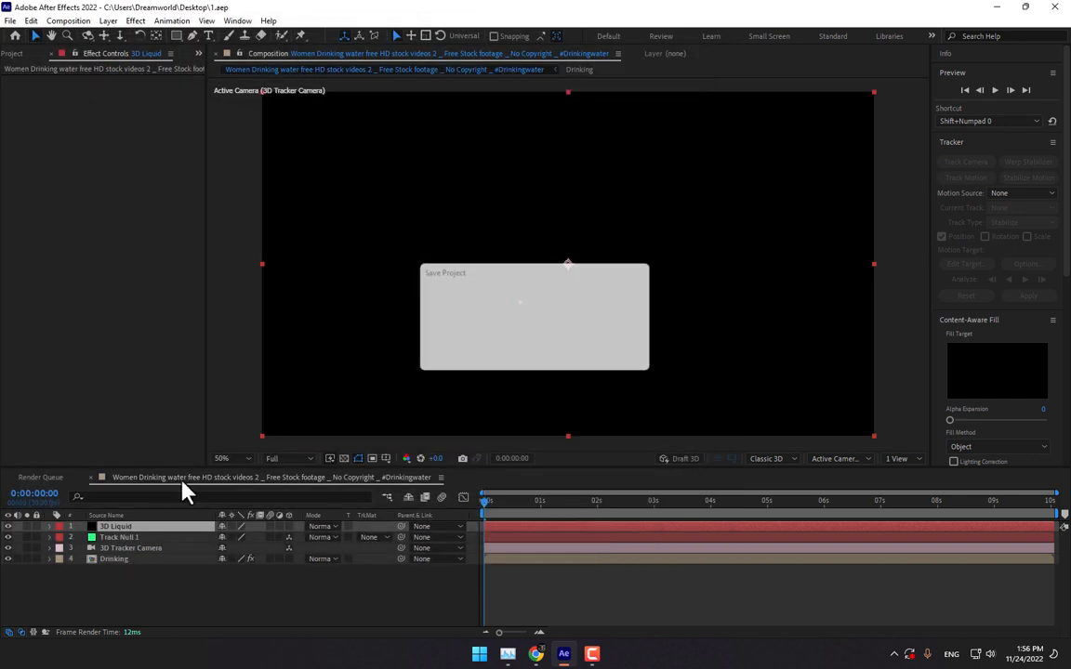
- Apply the Video Copilot Element effect to the 3D Liquid solid and open its Scene Setup
click(135, 20)
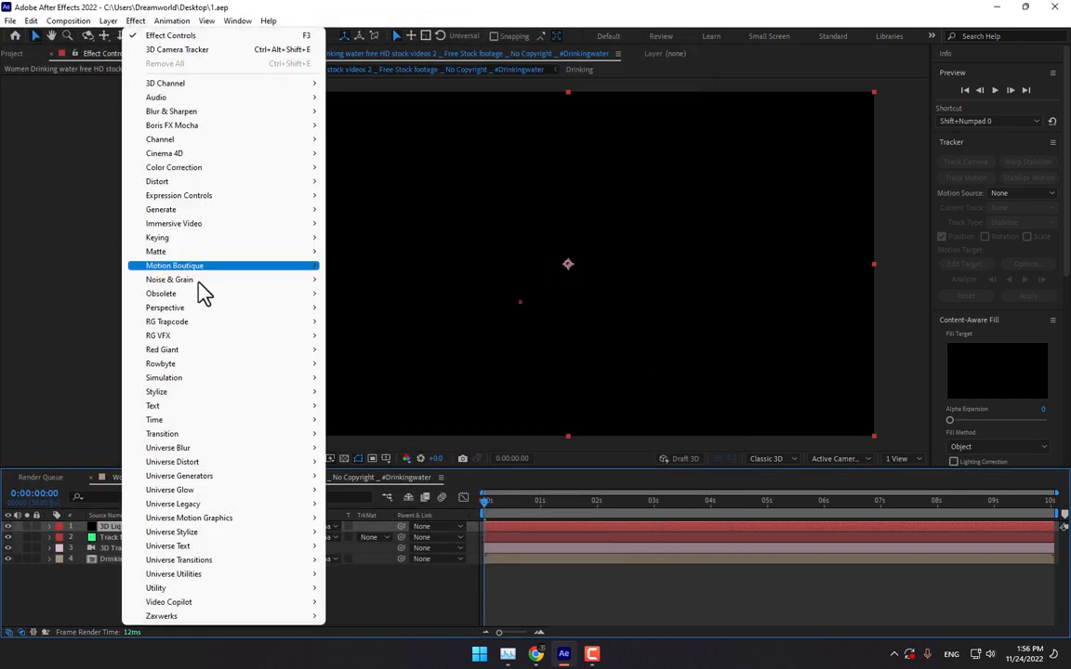
mouse_move(201, 602)
click(364, 613)
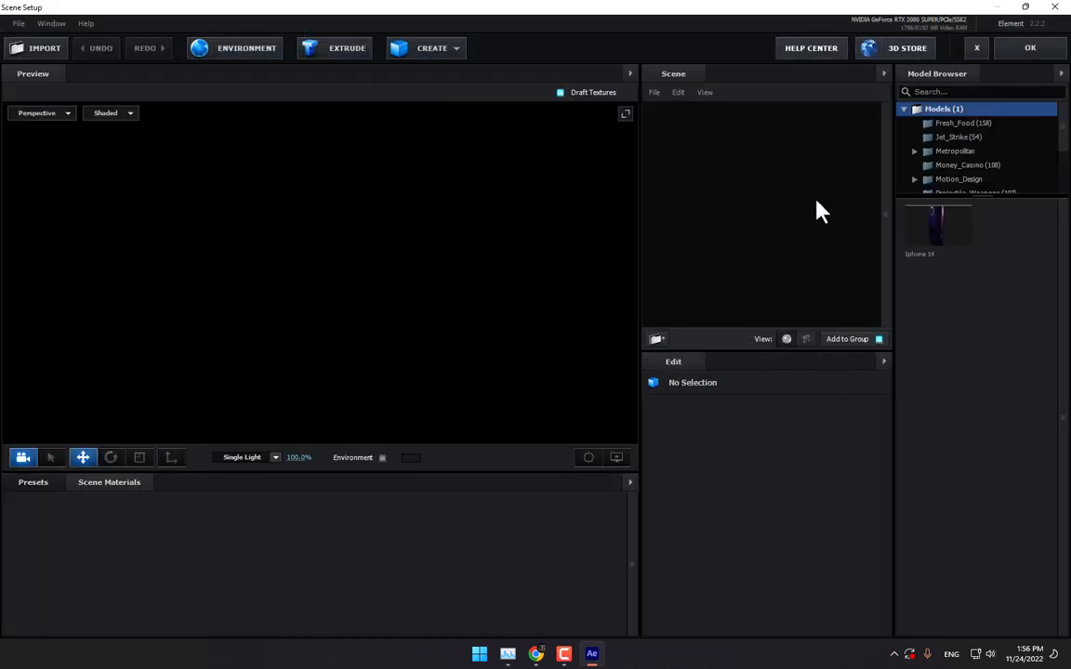
- Add the liquid_13 model from the Liquids folder of the Motion_Design collection to the scene
scroll(929, 160, down, 1)
scroll(966, 163, up, 2)
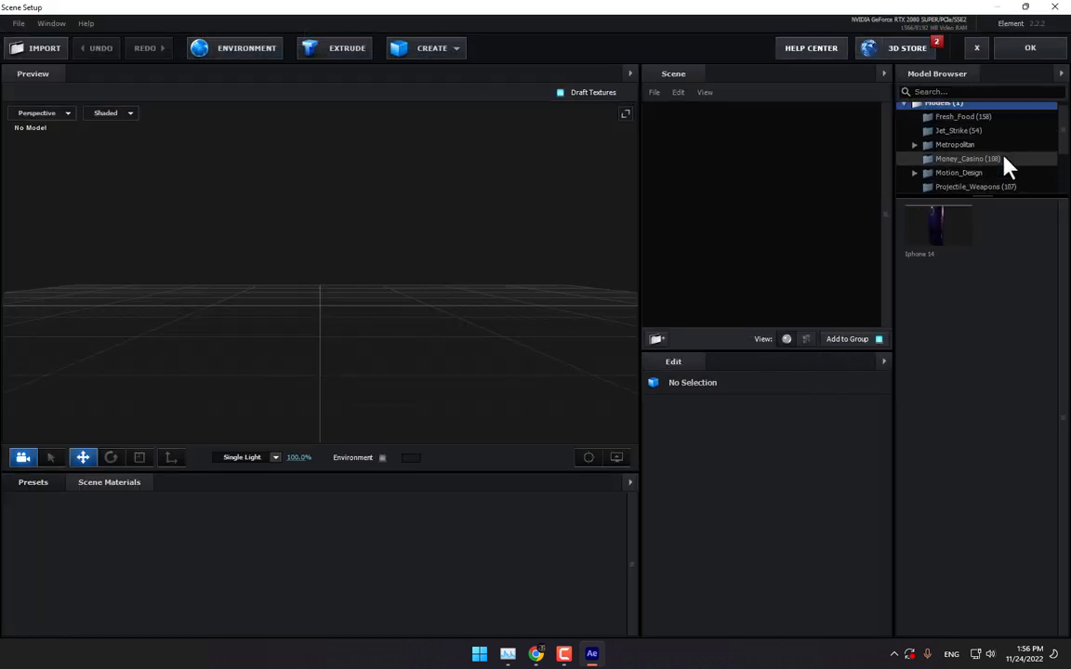
scroll(968, 160, down, 2)
double_click(960, 136)
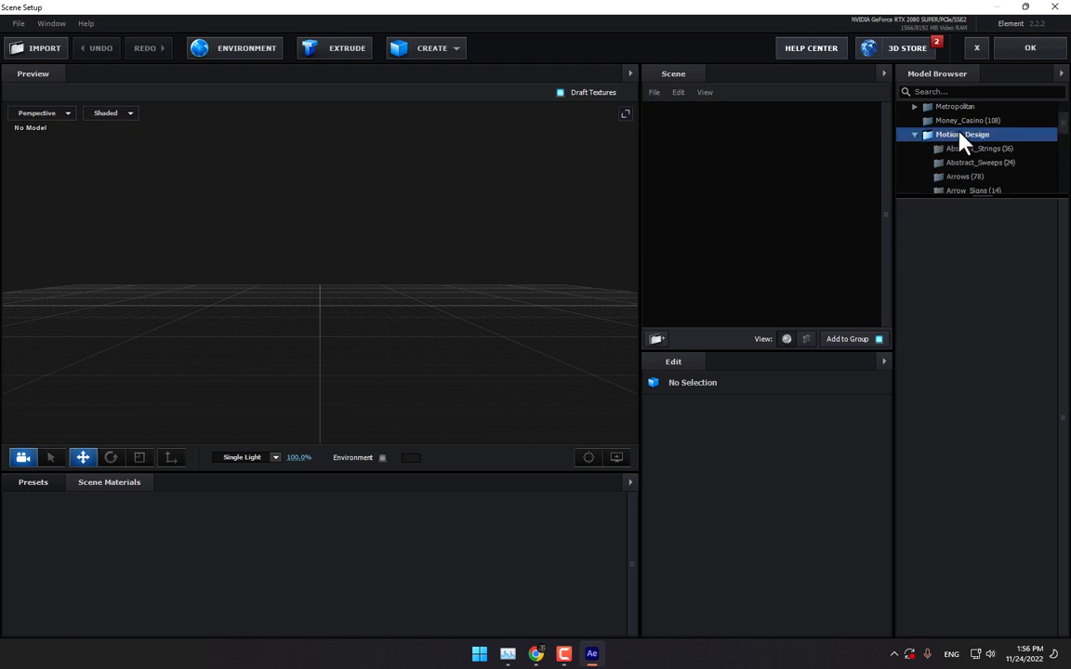
scroll(972, 145, down, 3)
scroll(981, 147, down, 1)
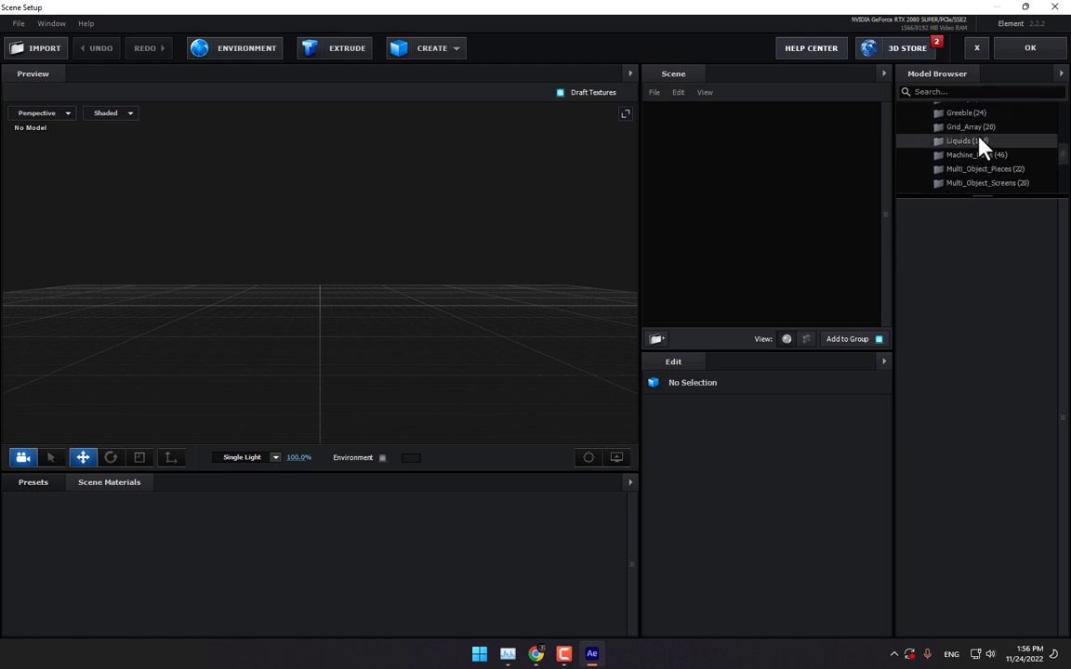
click(968, 143)
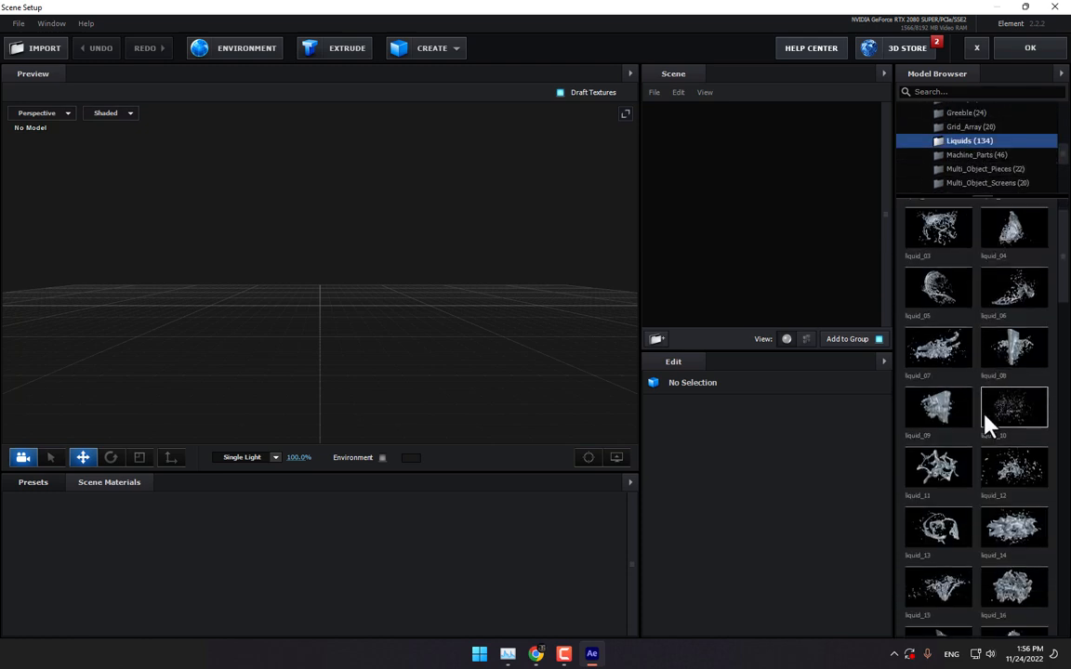
scroll(1023, 439, down, 4)
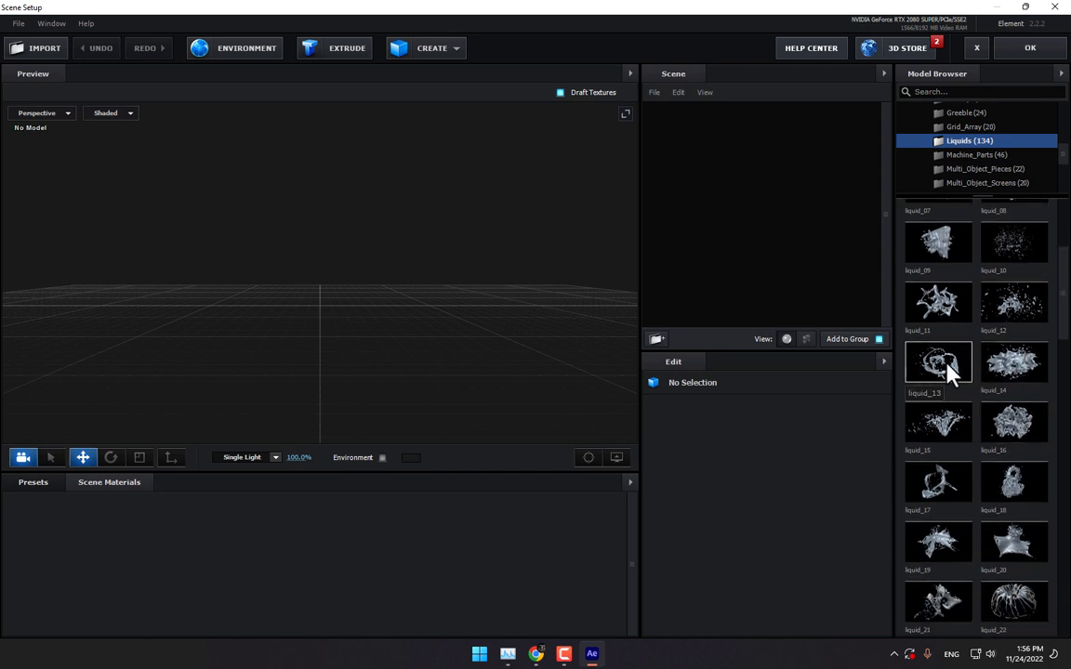
click(948, 372)
- Rotate the liquid_13 model to an orientation of about 66.1°, 0°, 180° so that it lies nearly flat
drag(425, 334, 441, 397)
click(111, 458)
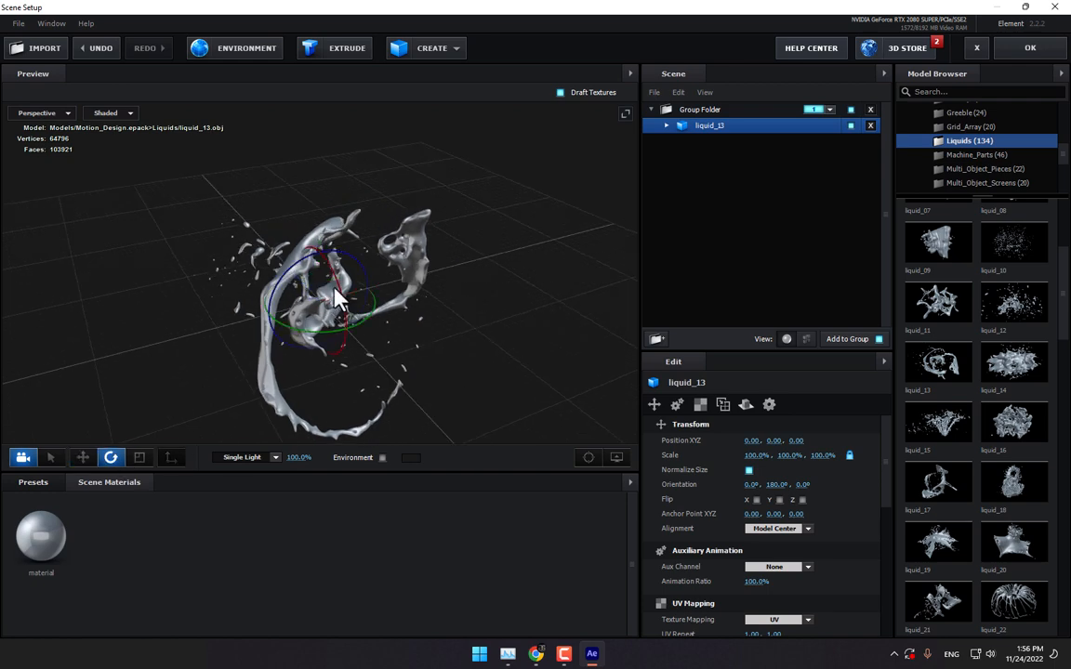
drag(297, 265, 641, 339)
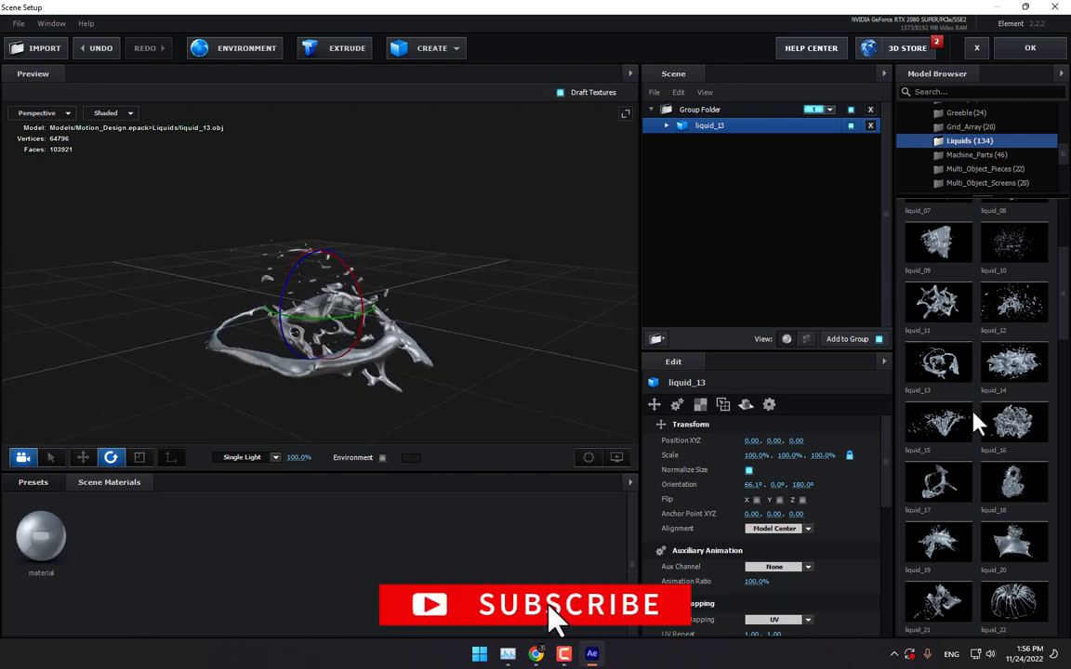
- Browse the models of the Liquids folder for a different splash shape
scroll(979, 428, up, 3)
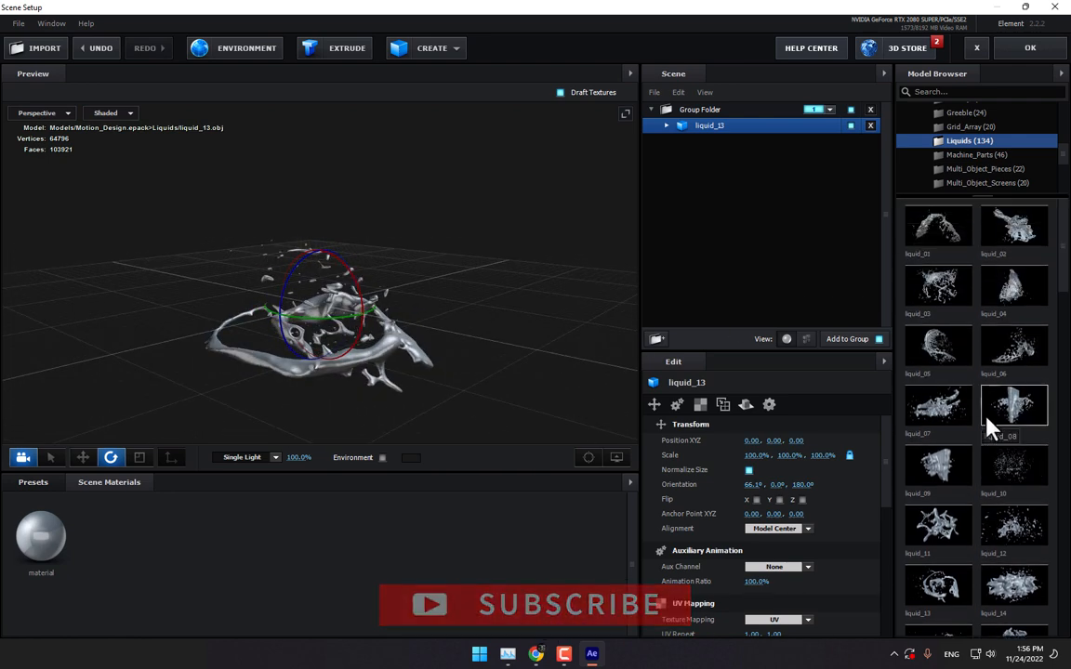
scroll(991, 428, down, 8)
scroll(991, 426, down, 9)
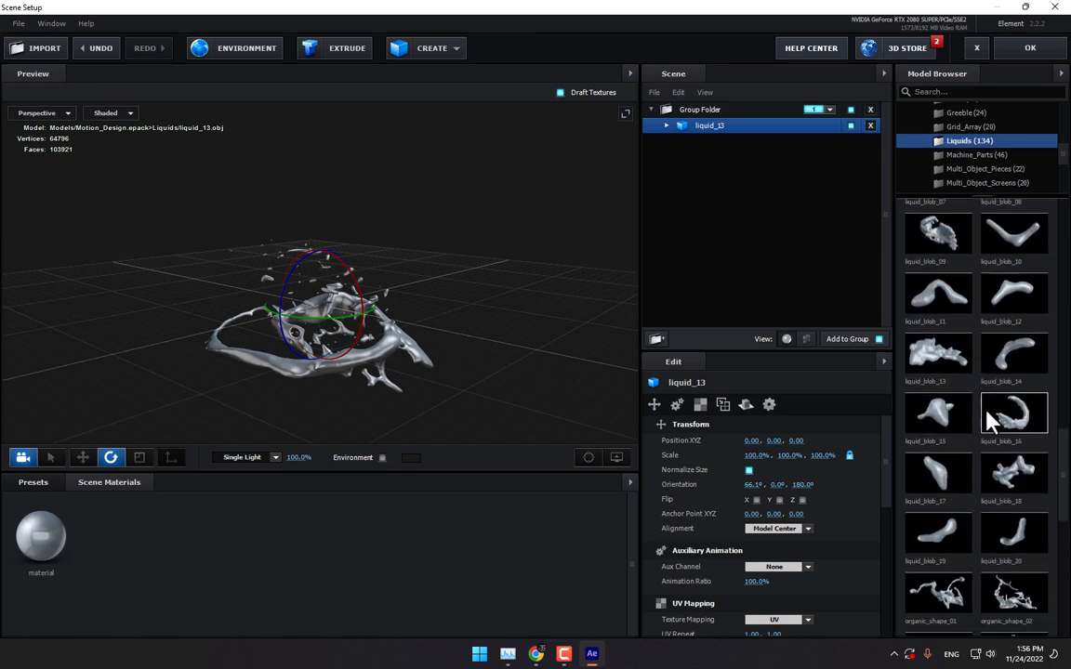
scroll(991, 423, down, 4)
scroll(990, 423, down, 6)
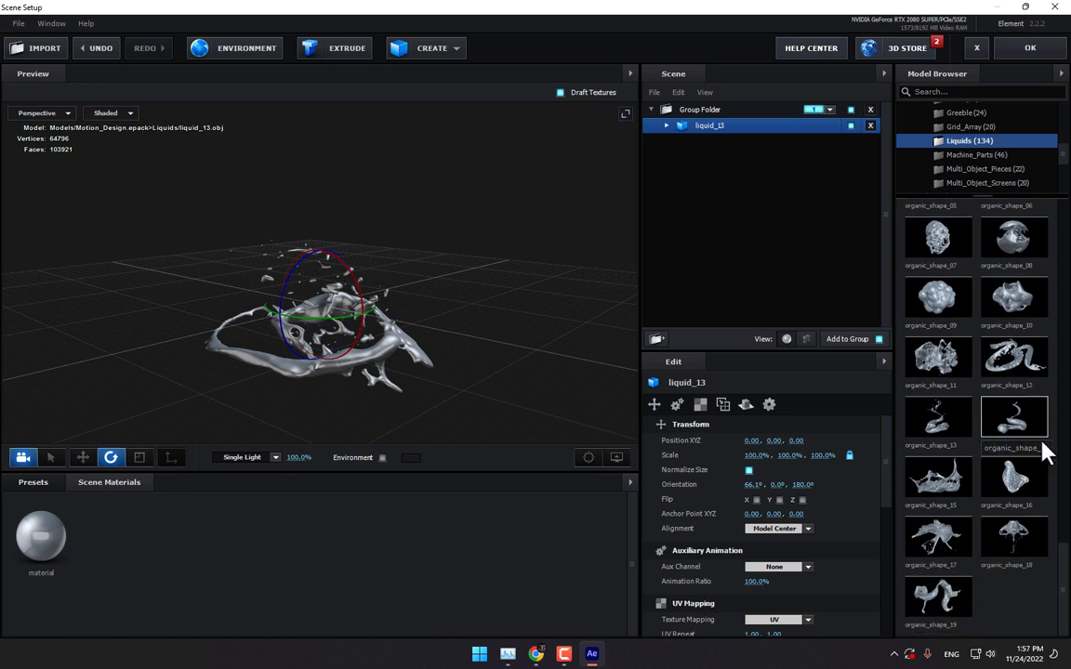
scroll(993, 440, up, 10)
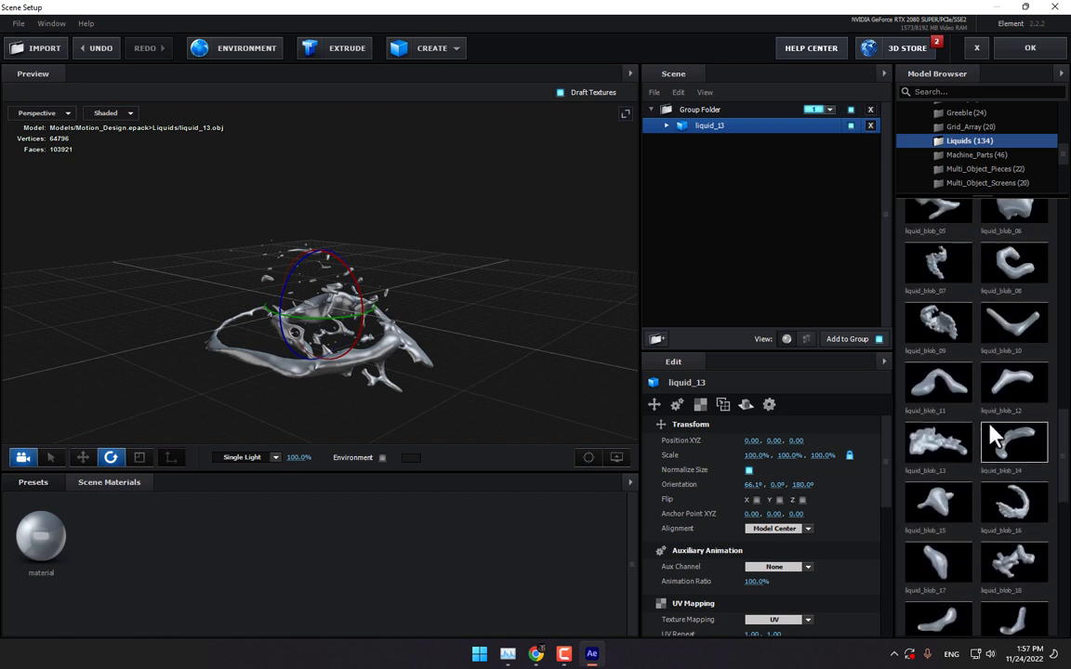
scroll(992, 440, up, 8)
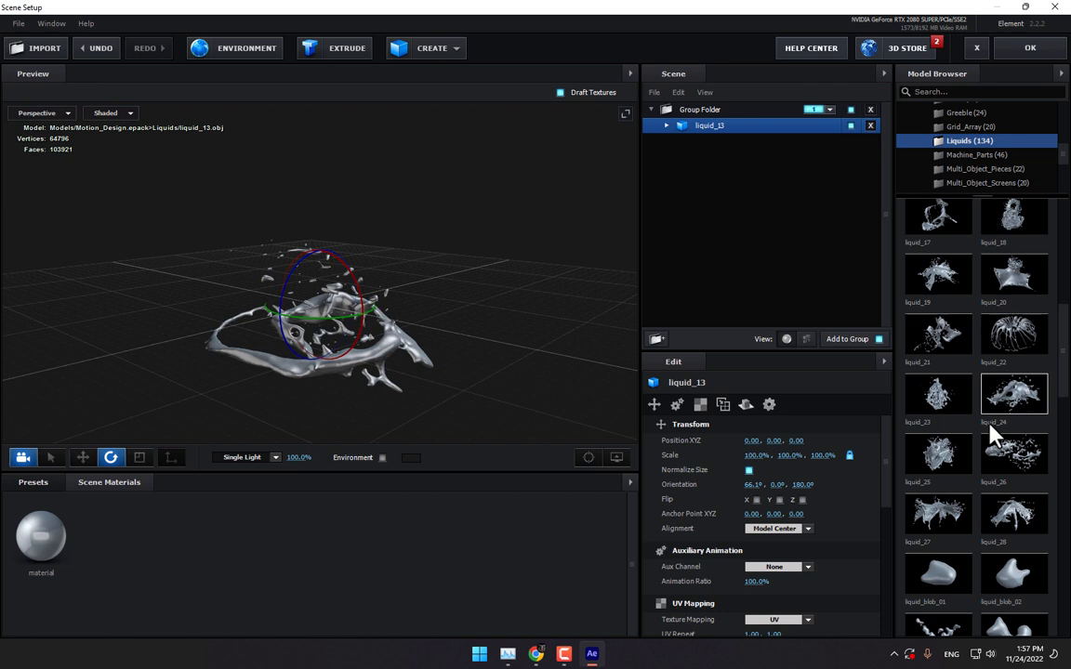
scroll(991, 432, up, 7)
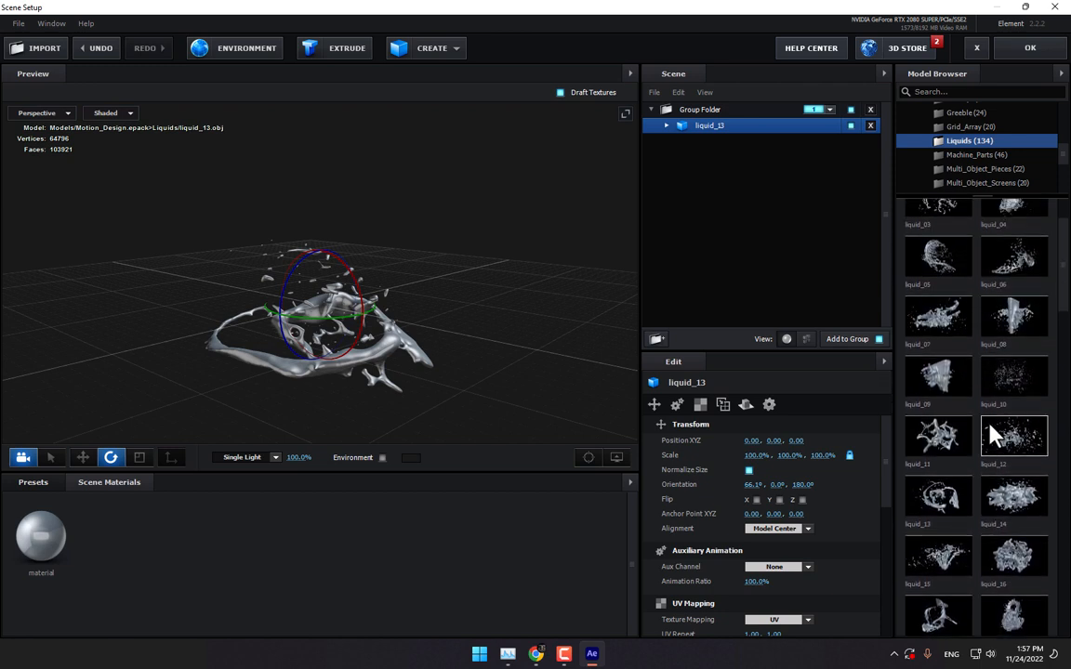
scroll(993, 435, up, 3)
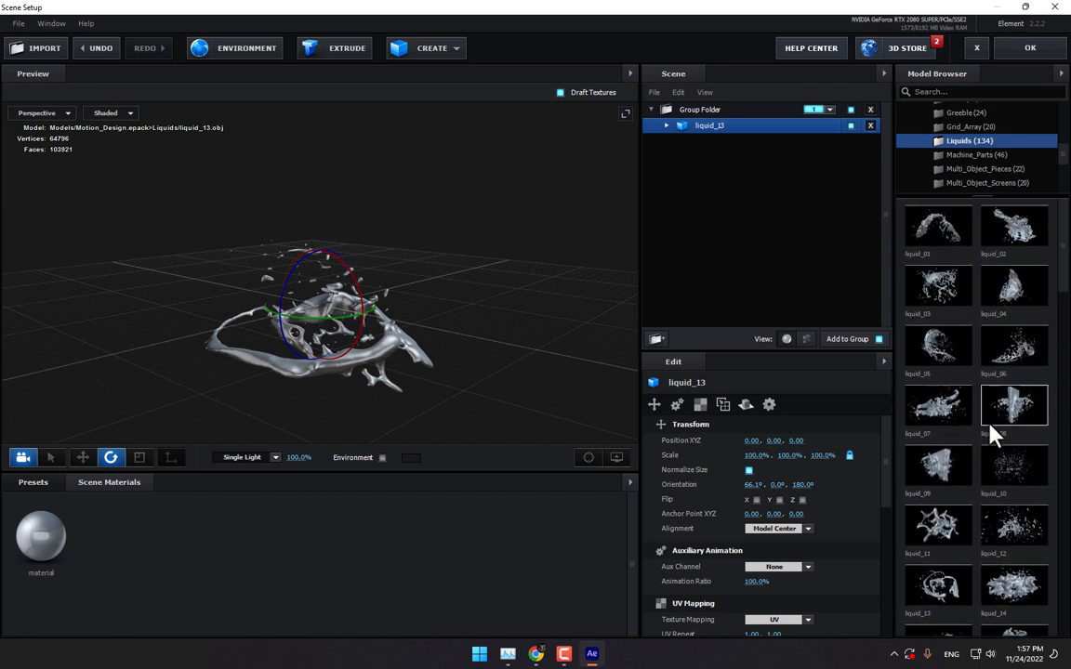
- Replace liquid_13 with the liquid_01 model and rotate it to an orientation of about 87.9°, 0°, 180°
click(948, 231)
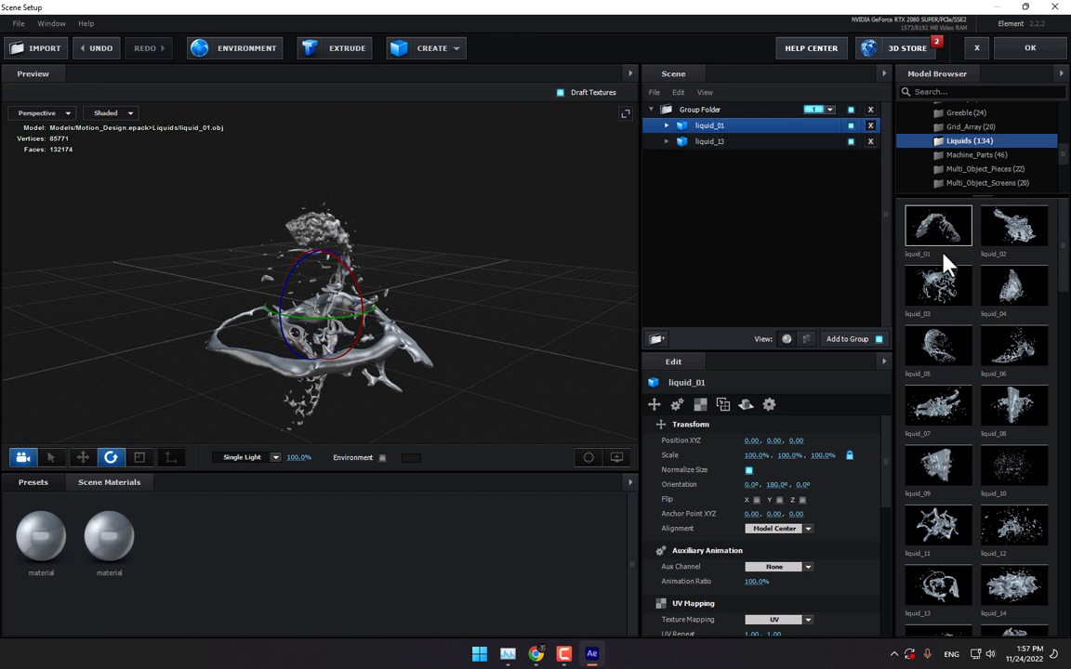
click(870, 142)
drag(354, 280, 558, 302)
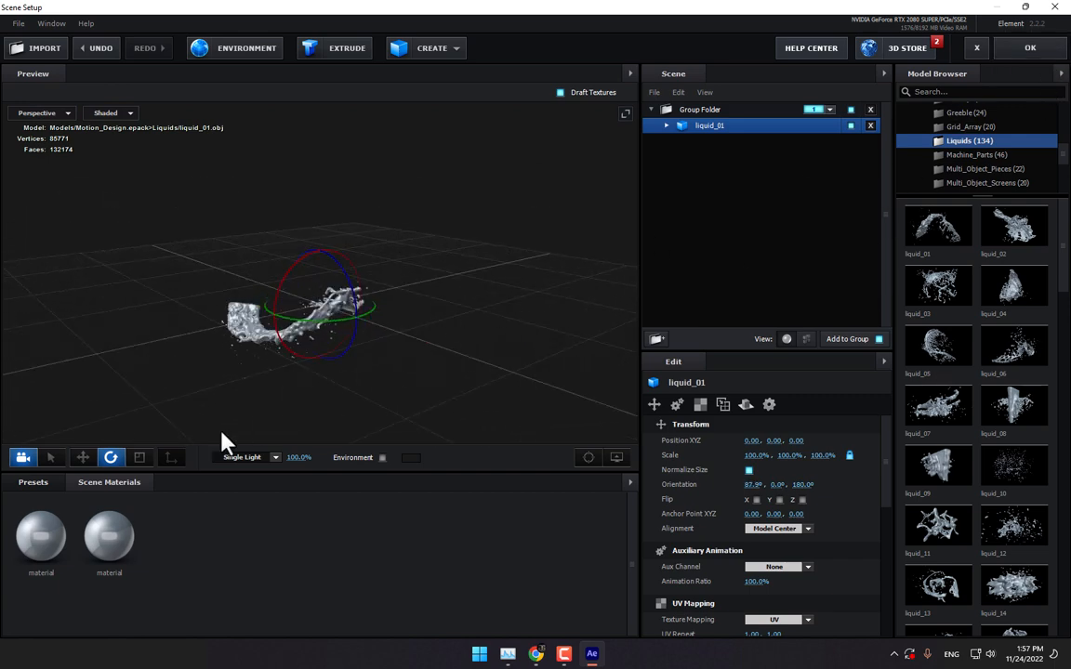
- Apply the orange_soda material from the Translucent Pro_Shaders presets to the liquid_01 model
click(32, 482)
click(54, 555)
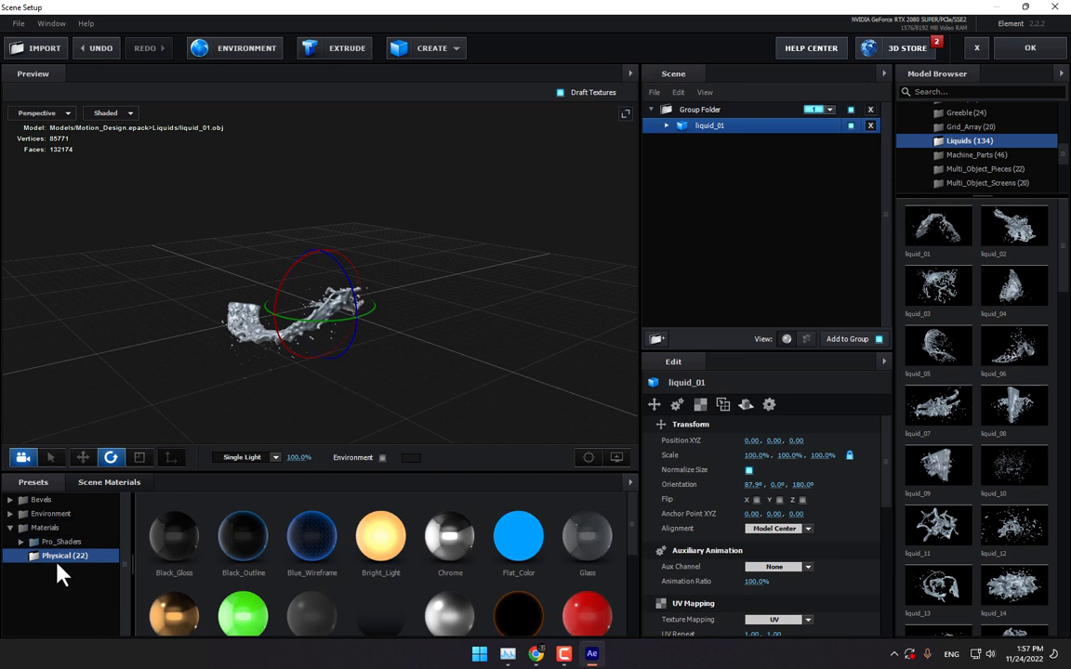
double_click(56, 545)
scroll(86, 559, down, 2)
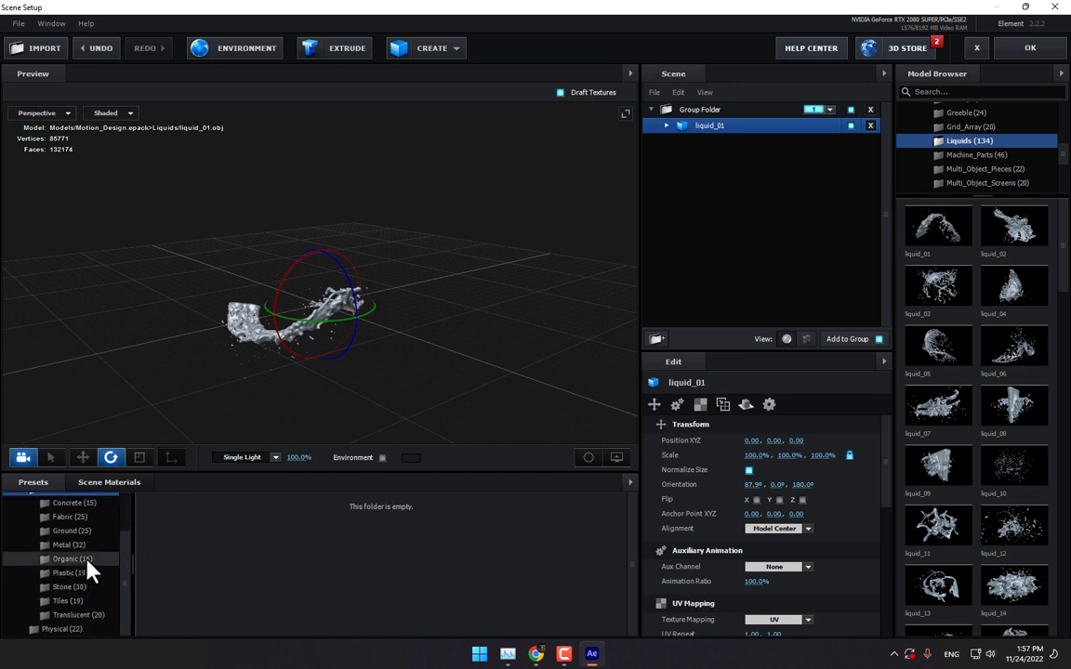
click(67, 613)
scroll(455, 569, down, 1)
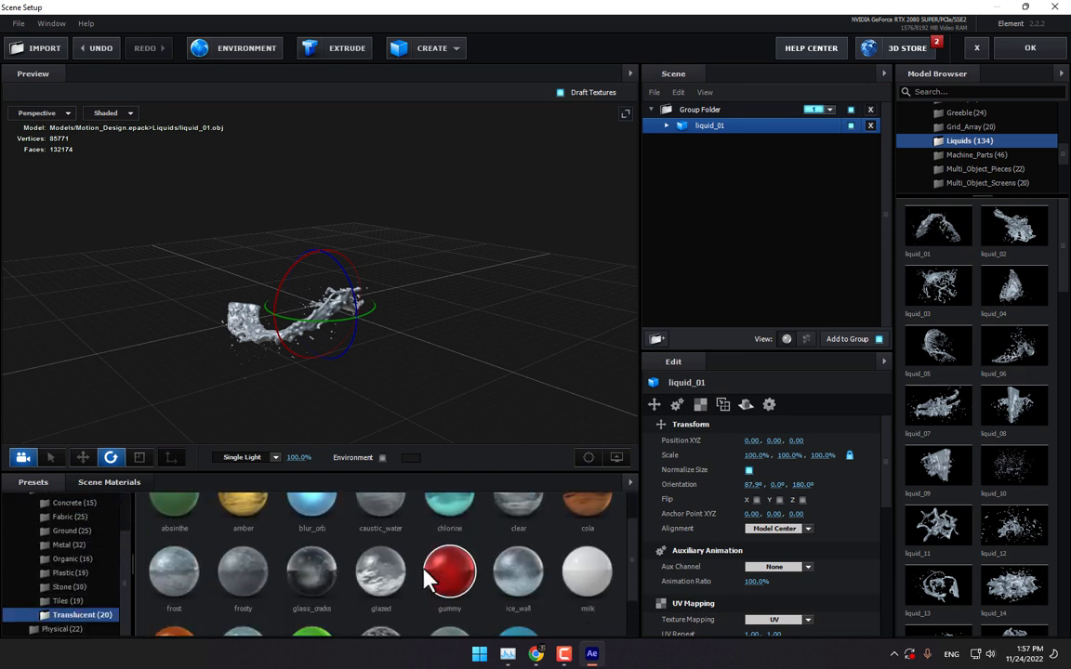
scroll(466, 573, down, 1)
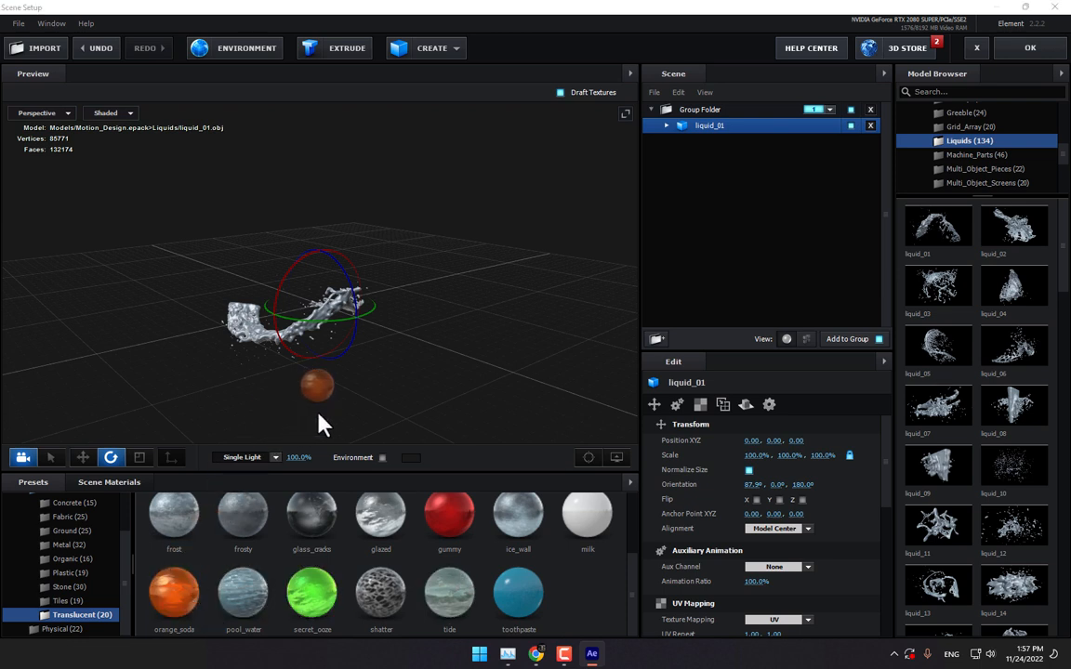
drag(321, 424, 330, 310)
mouse_move(382, 347)
mouse_down()
mouse_move(439, 349)
mouse_move(390, 361)
mouse_up()
- Apply the clear material from the Translucent presets to the liquid_01 model
scroll(415, 569, up, 2)
scroll(424, 581, down, 1)
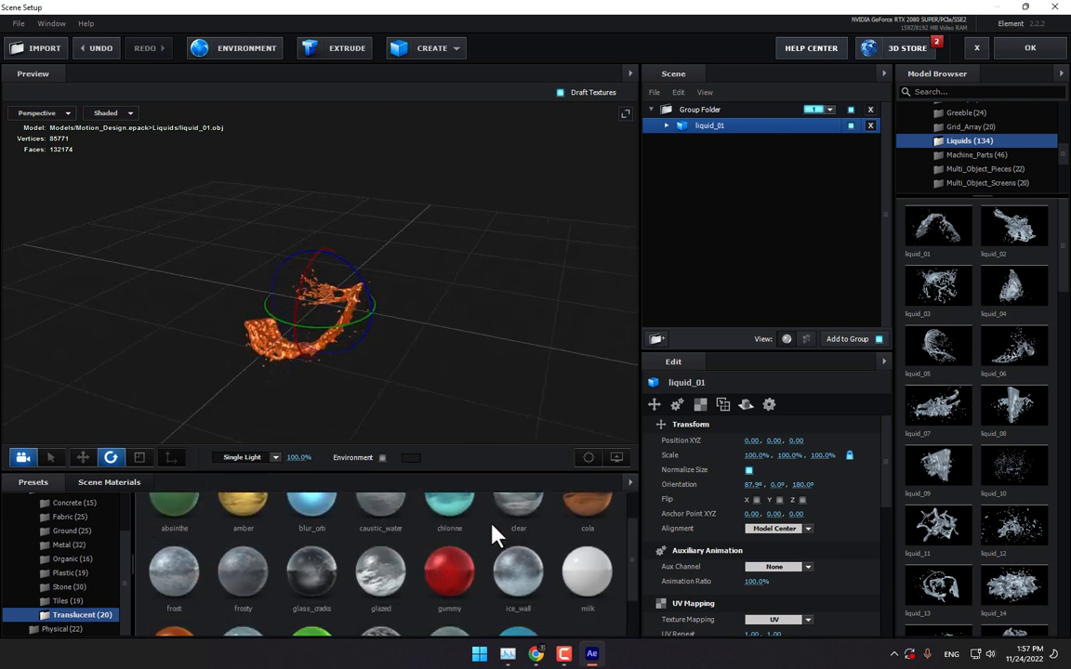
drag(316, 345, 317, 346)
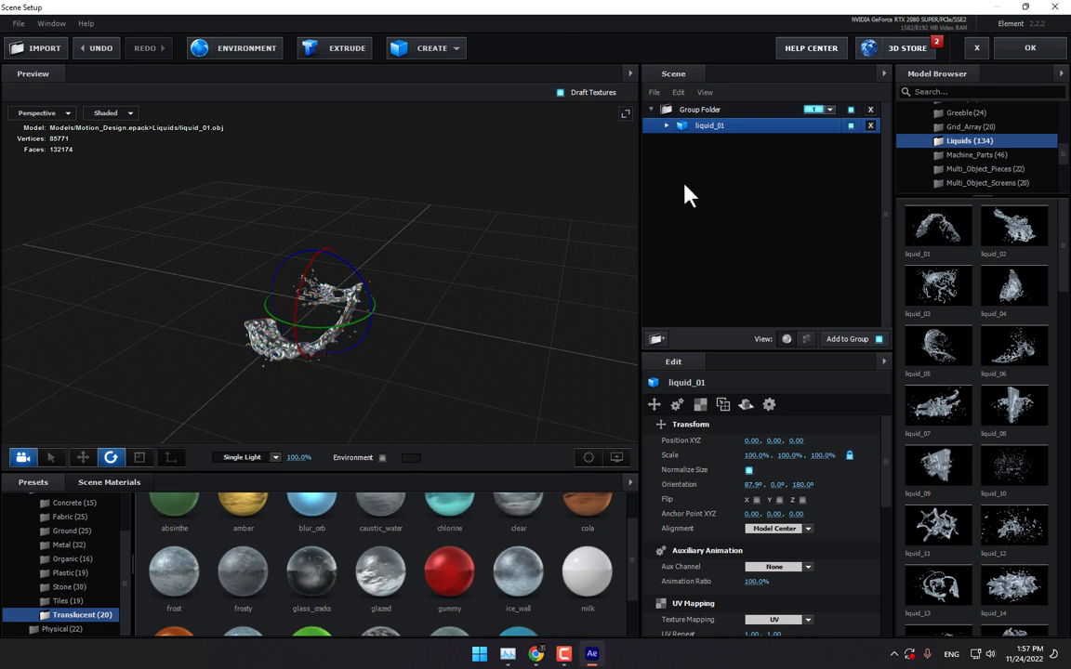
- Show the advanced settings of the liquid_01 model and open the Physical material presets
click(768, 404)
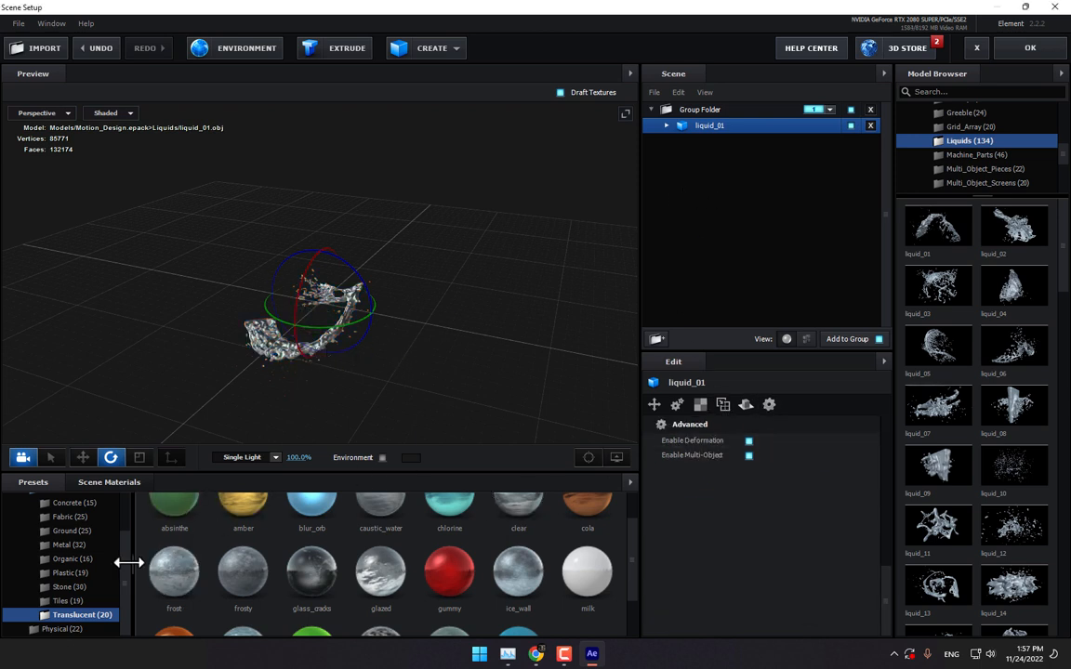
scroll(75, 570, up, 3)
click(23, 542)
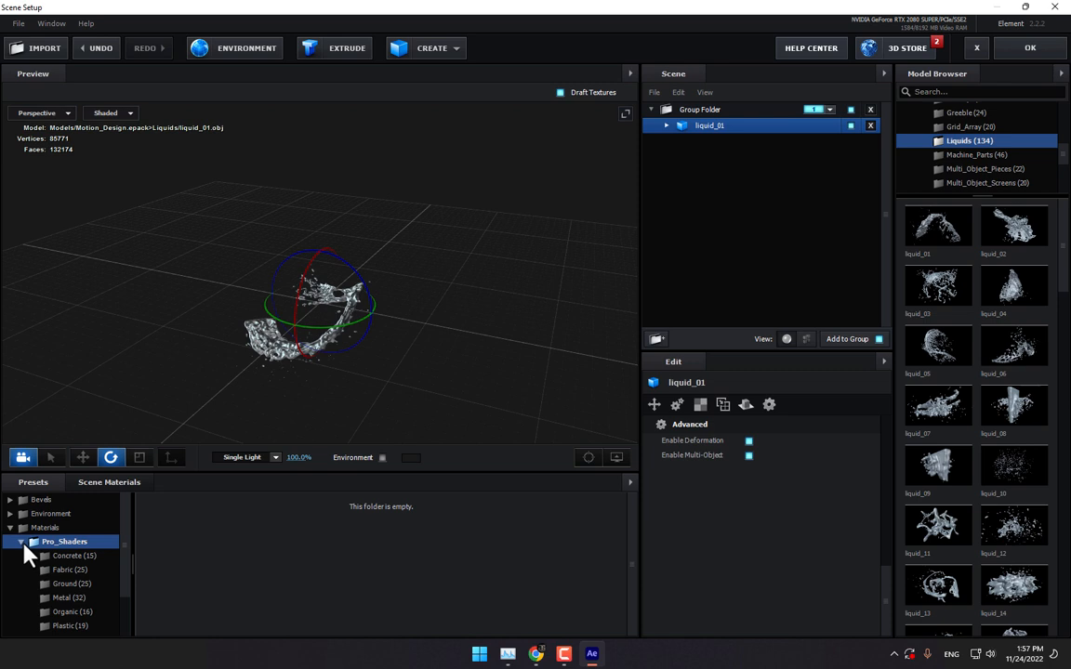
click(20, 541)
click(58, 556)
drag(466, 552, 327, 356)
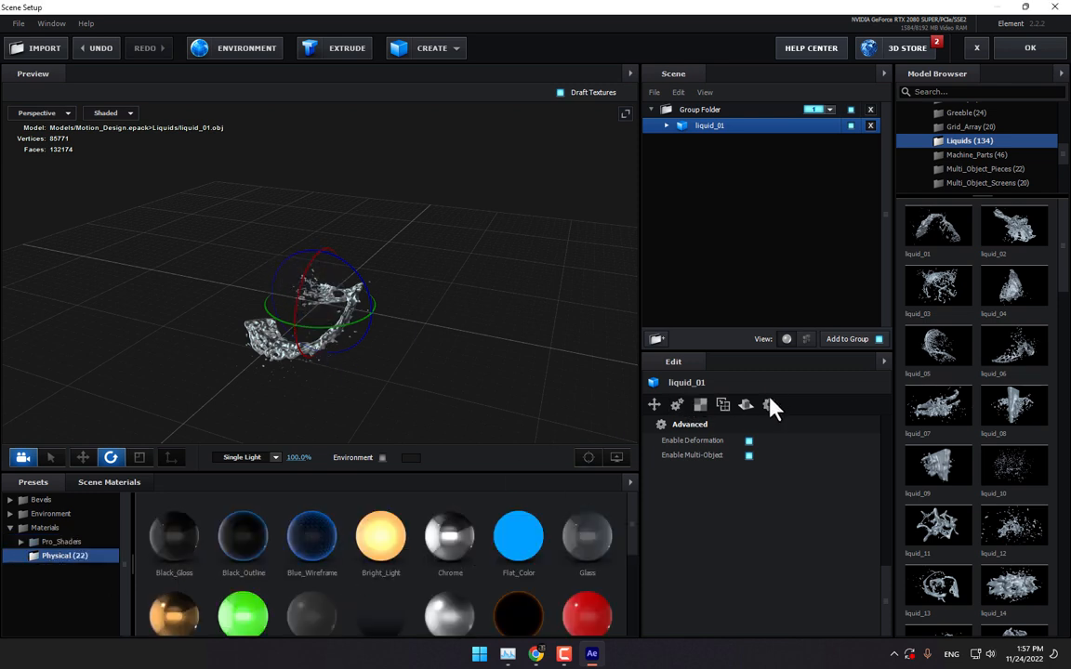
- Set the blend mode of the liquid_01 model's clear material to Add
click(671, 141)
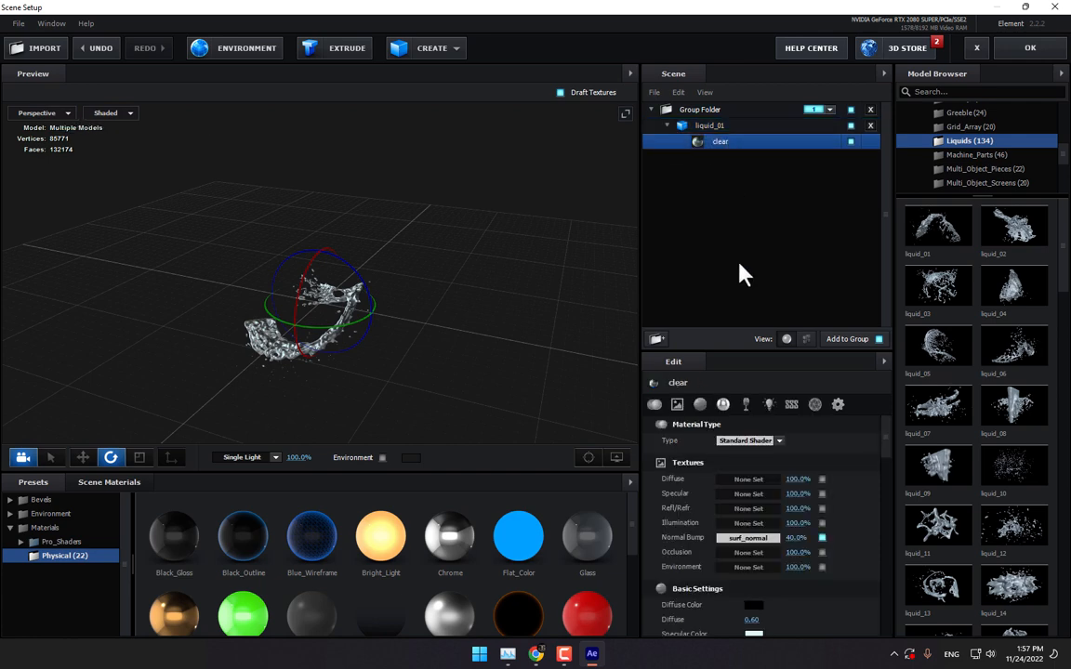
click(838, 405)
click(797, 440)
click(780, 457)
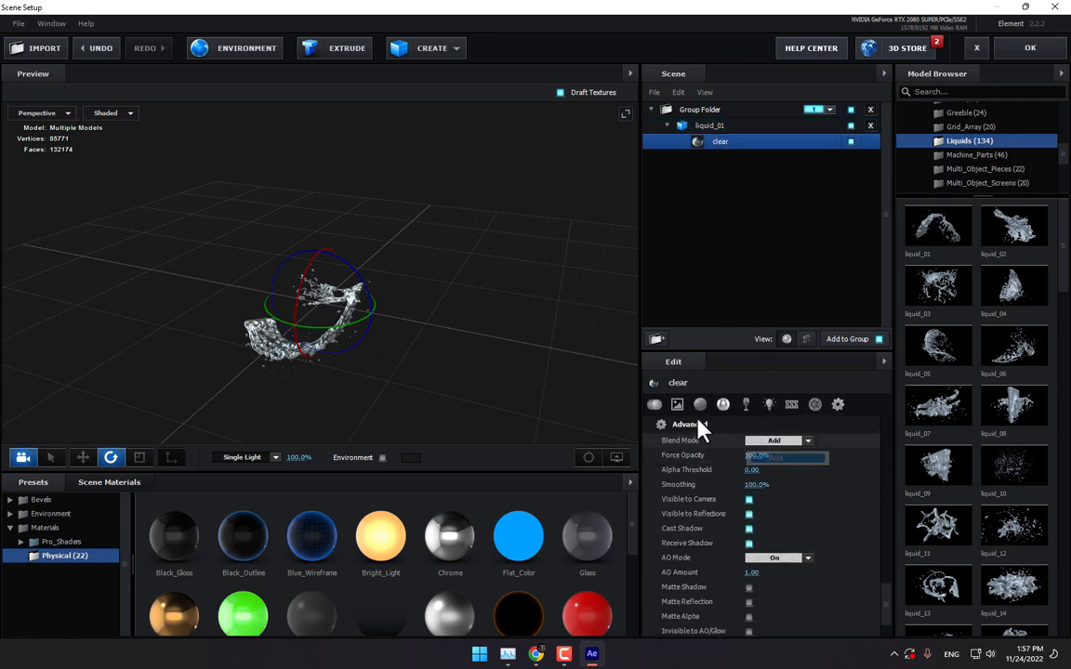
drag(614, 390, 625, 207)
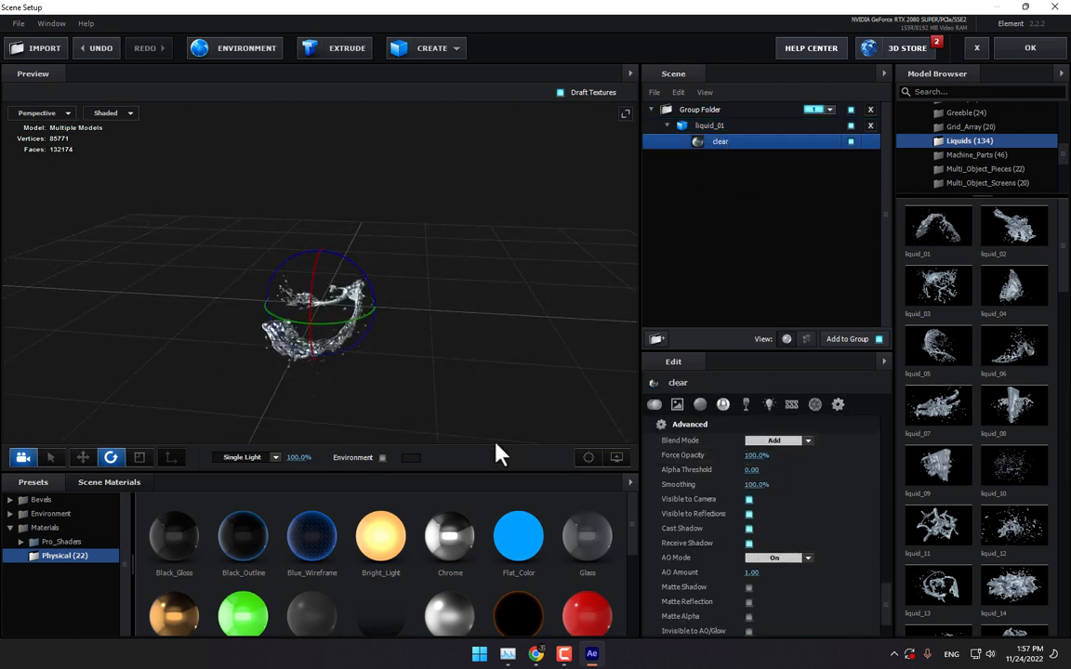
- Replace the clear material with the Glass preset and set its blend mode to Add
drag(586, 541, 723, 156)
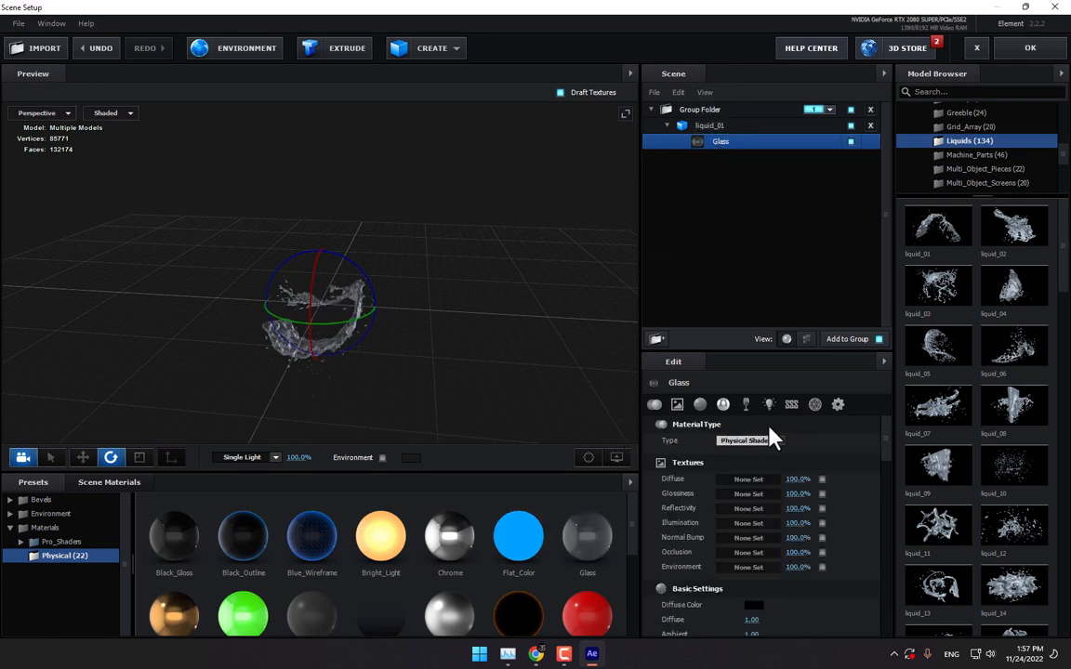
click(838, 404)
click(805, 441)
click(785, 457)
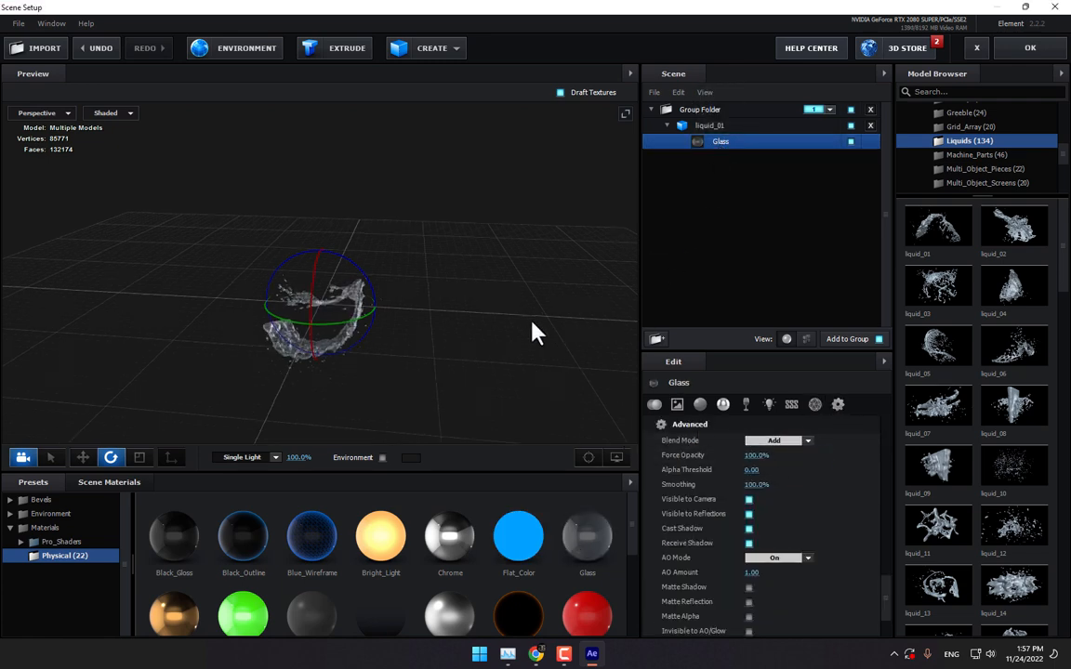
- Set the scene's environment texture to Basic_2K_10.jpg
click(246, 49)
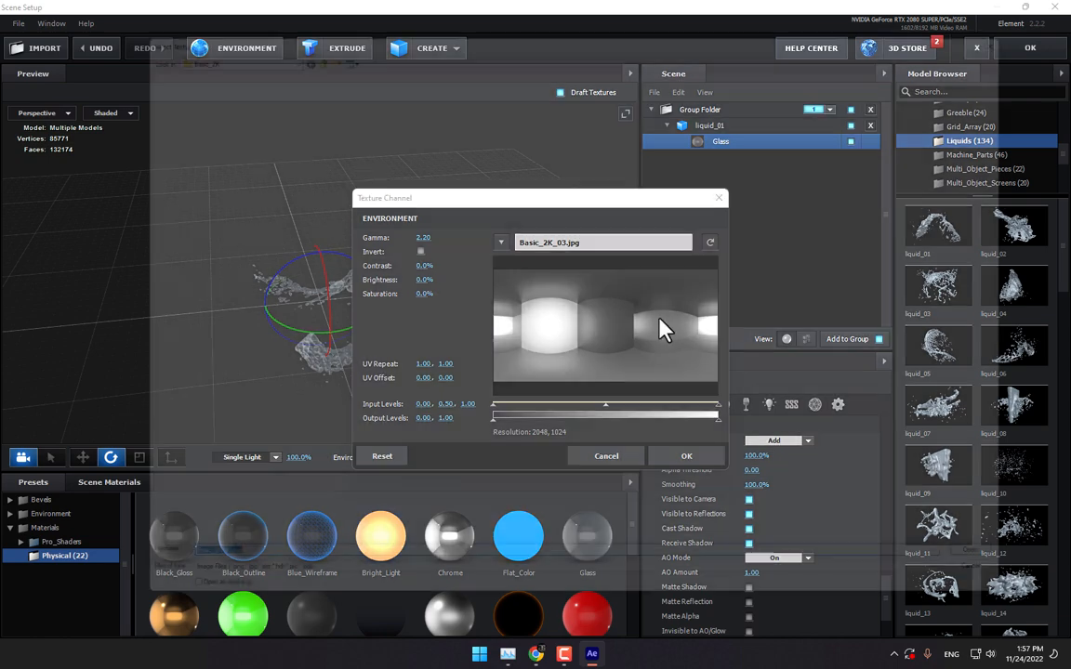
click(662, 330)
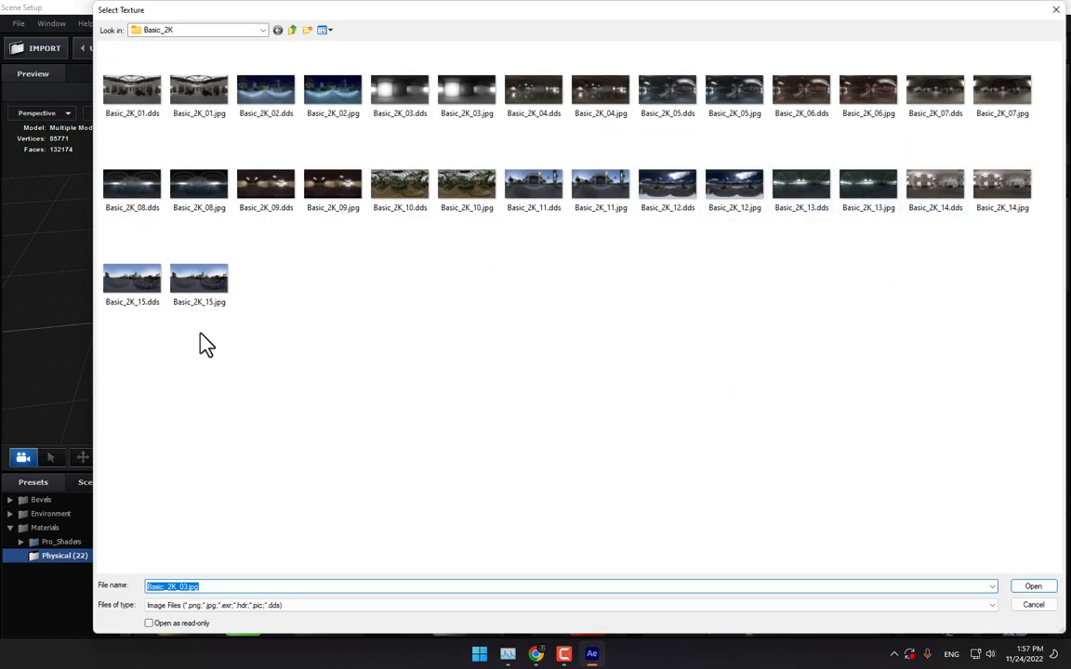
double_click(469, 190)
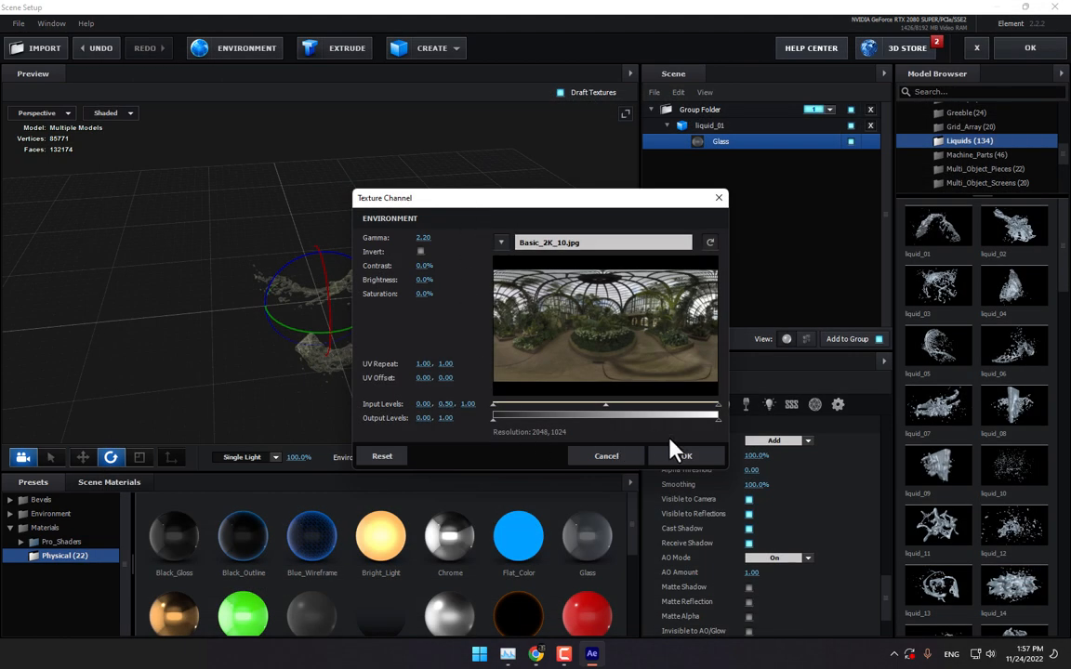
click(682, 455)
- Set the preview lighting of the scene to 360 and inspect the liquid model under it
drag(318, 348, 530, 310)
click(271, 457)
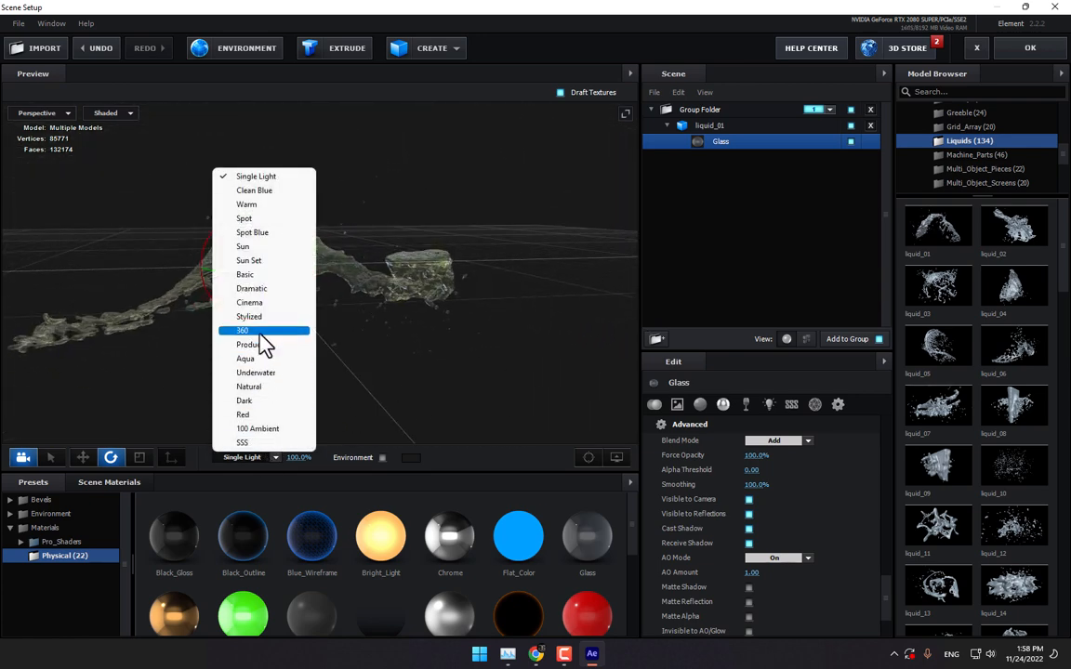
click(263, 332)
drag(289, 373, 364, 378)
- Accept the Element scene setup and play back the composition to preview the liquid
click(1029, 48)
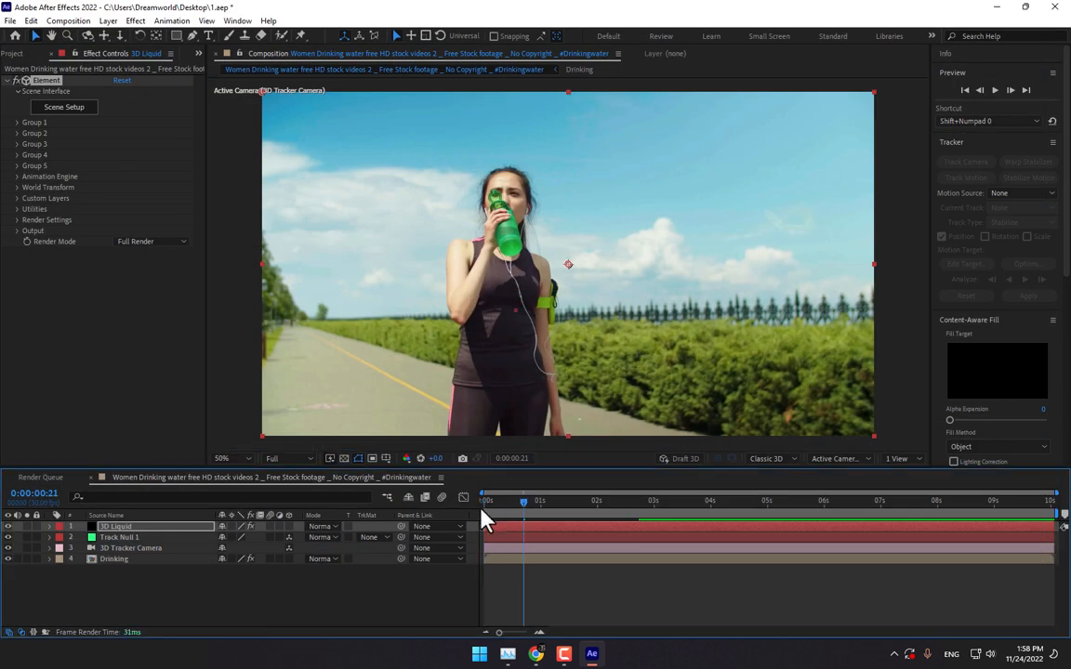
key(space)
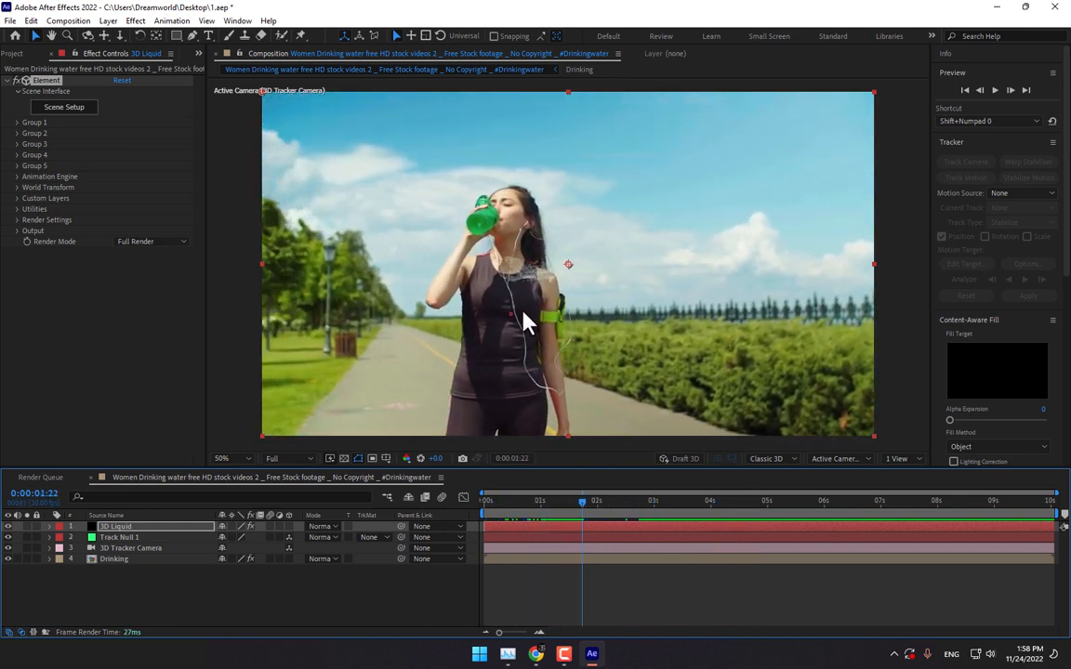
- Reopen Scene Setup, replace the Glass material on liquid_01 with orange_soda from the Translucent presets, and accept the scene
click(74, 108)
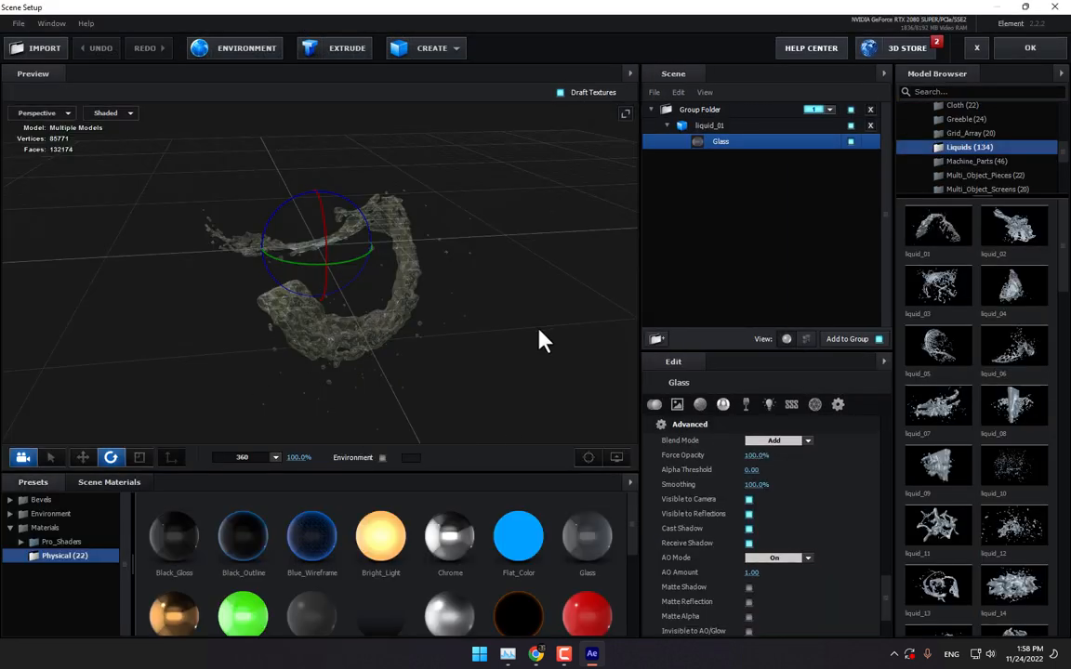
drag(544, 339, 478, 370)
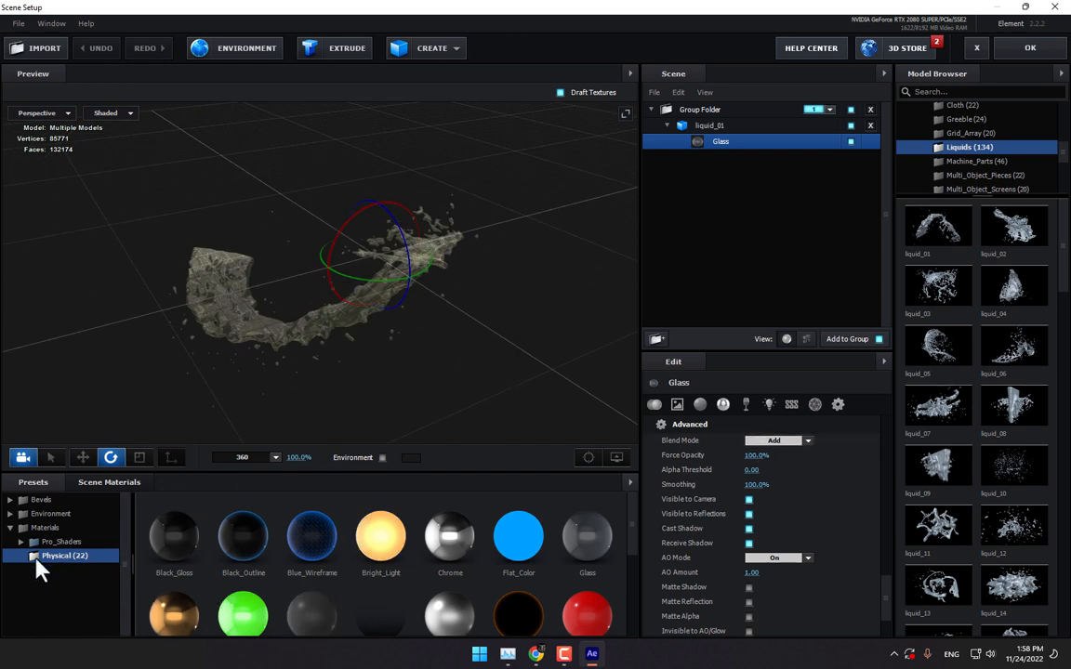
double_click(58, 541)
scroll(75, 595, down, 3)
click(79, 614)
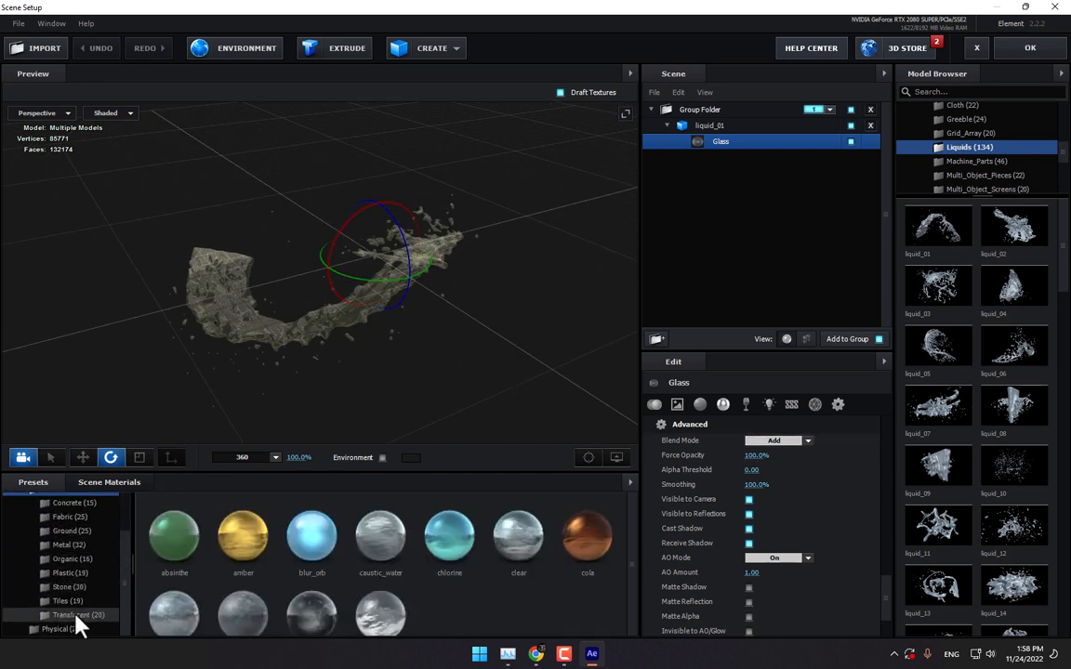
scroll(213, 587, down, 2)
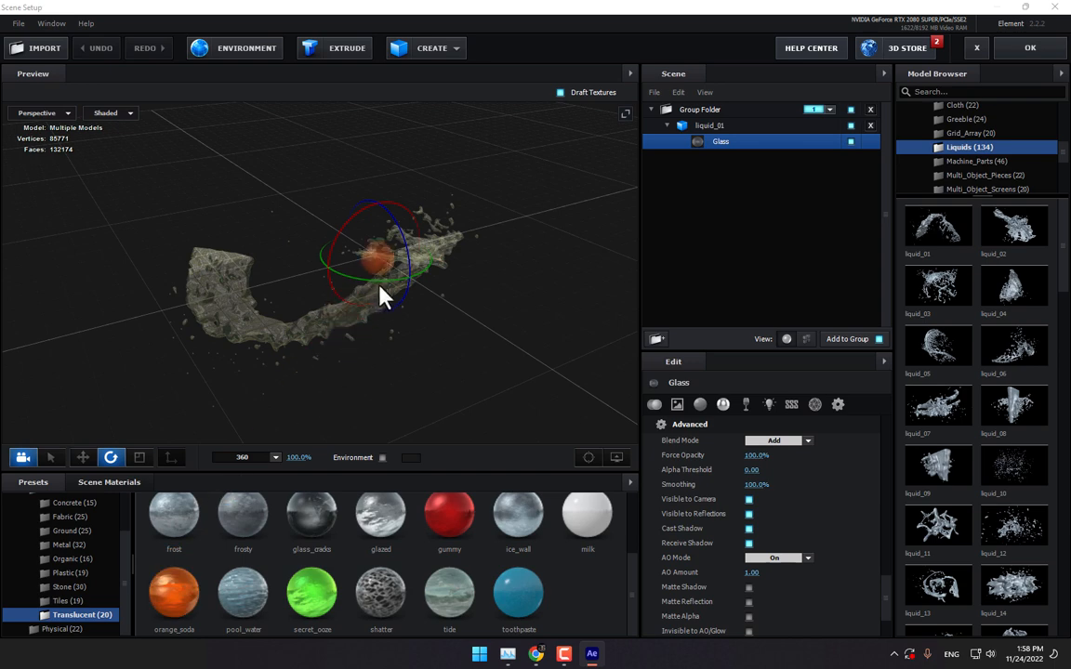
drag(173, 591, 445, 251)
click(1029, 47)
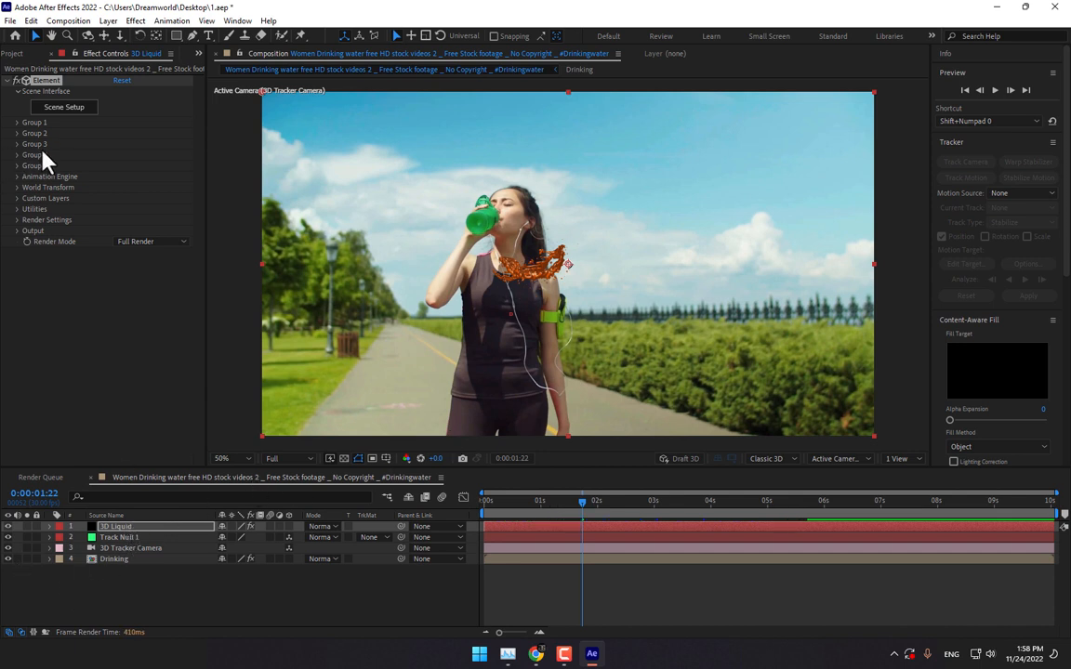
- Reveal the Particle Replicator settings of Element's Group 1 and the Position property of the Track Null 1 layer
click(20, 123)
click(17, 122)
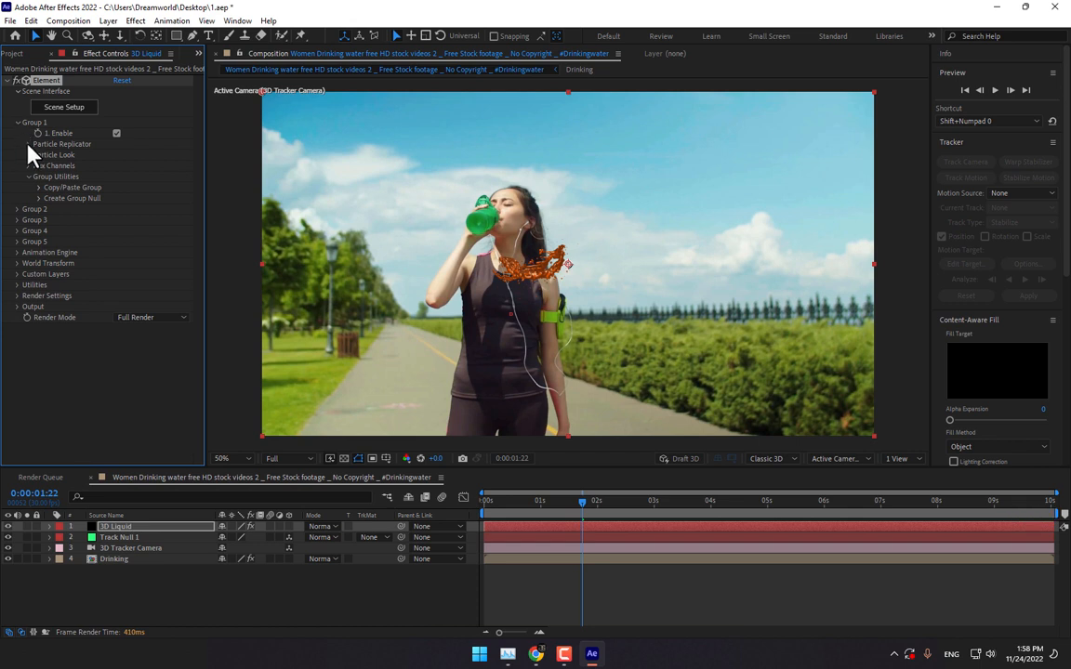
click(28, 145)
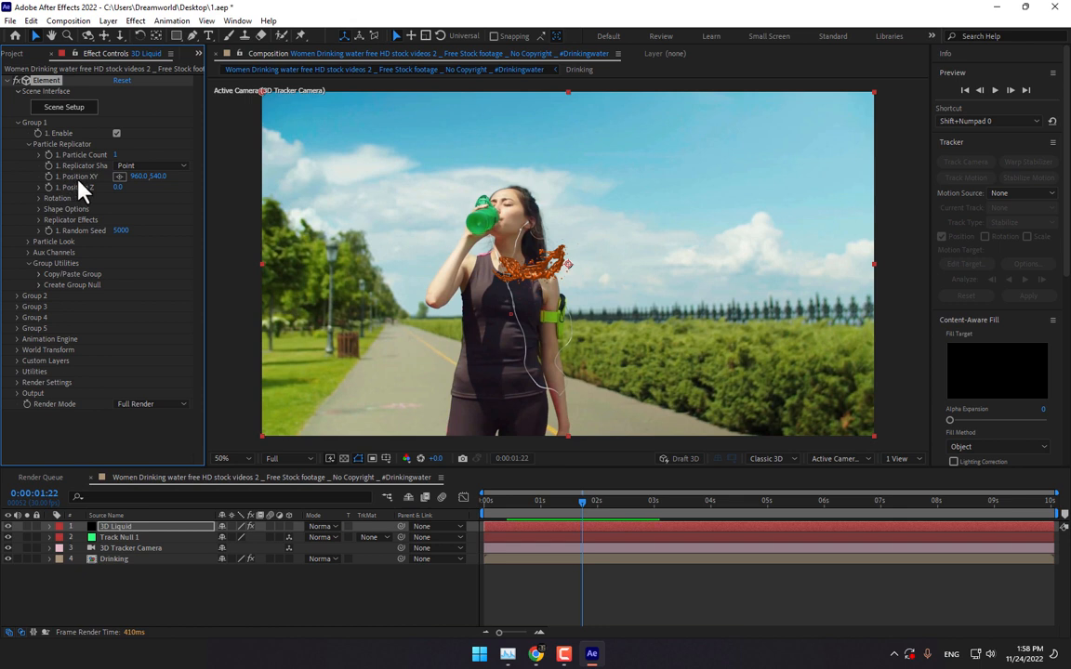
click(121, 539)
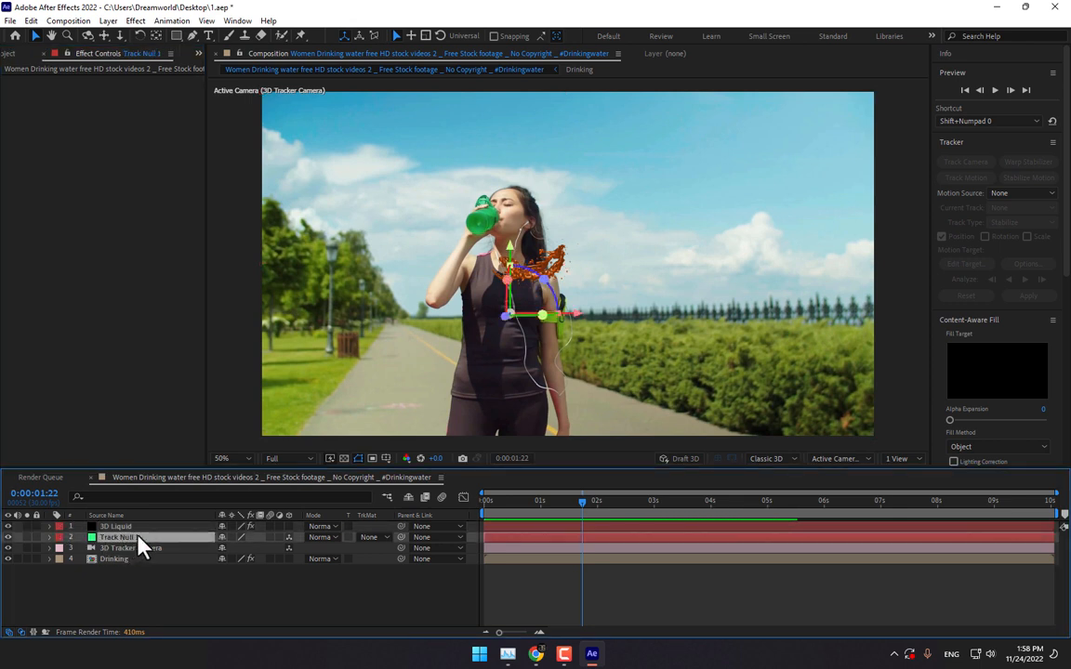
key(p)
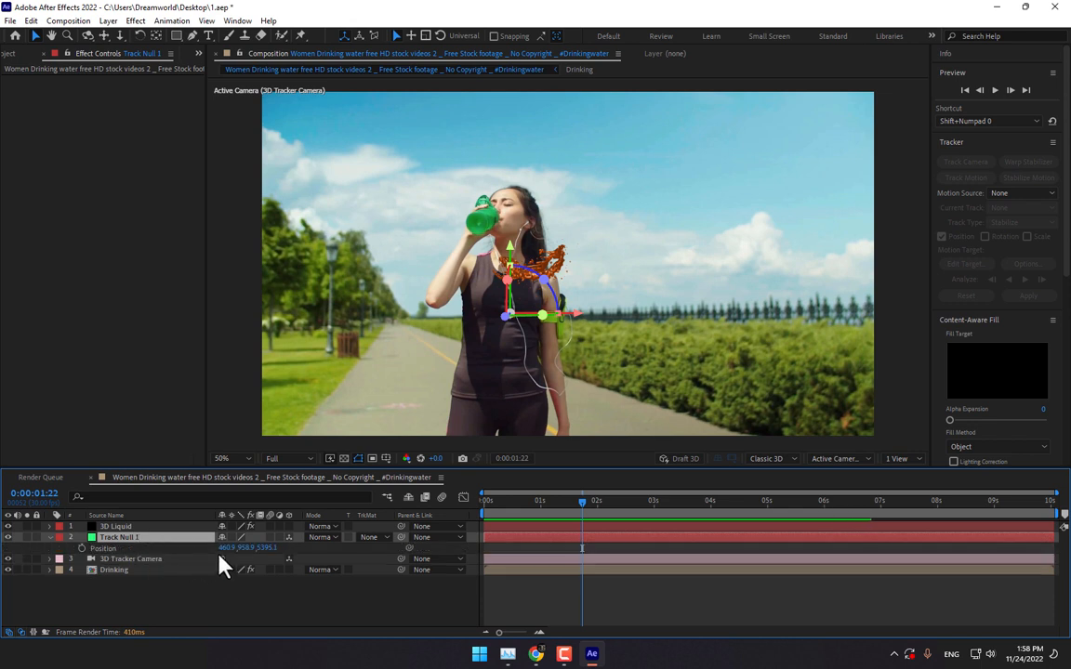
- Copy Track Null 1's position into Group 1 of the 3D Liquid layer: Position XY 460.9, 958.9 and Position Z 5395.1
click(130, 527)
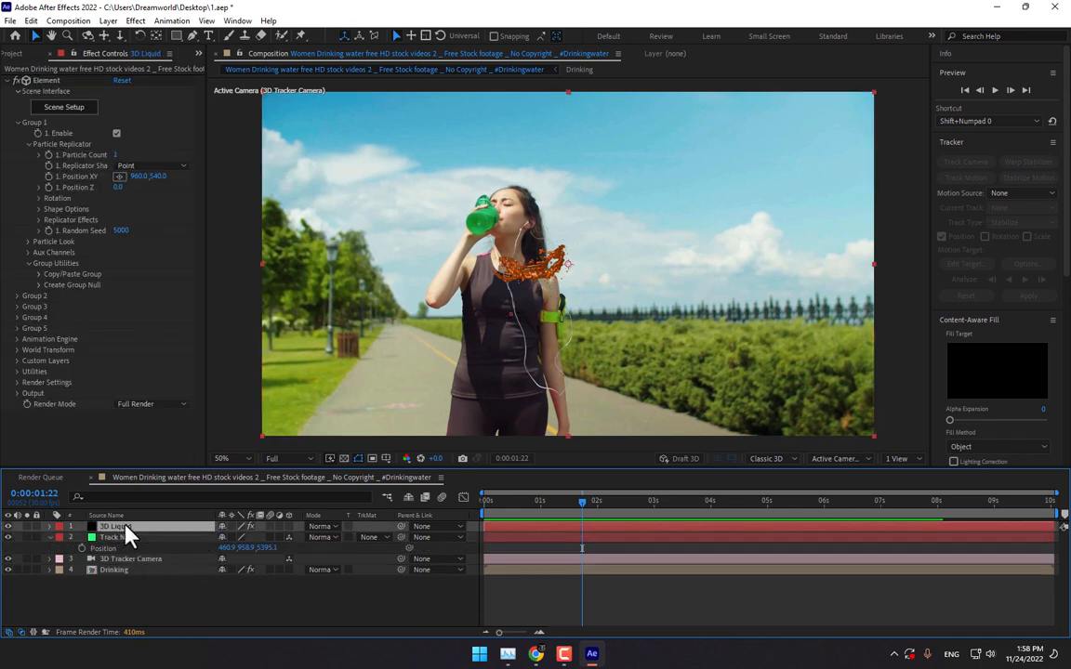
click(228, 547)
click(139, 177)
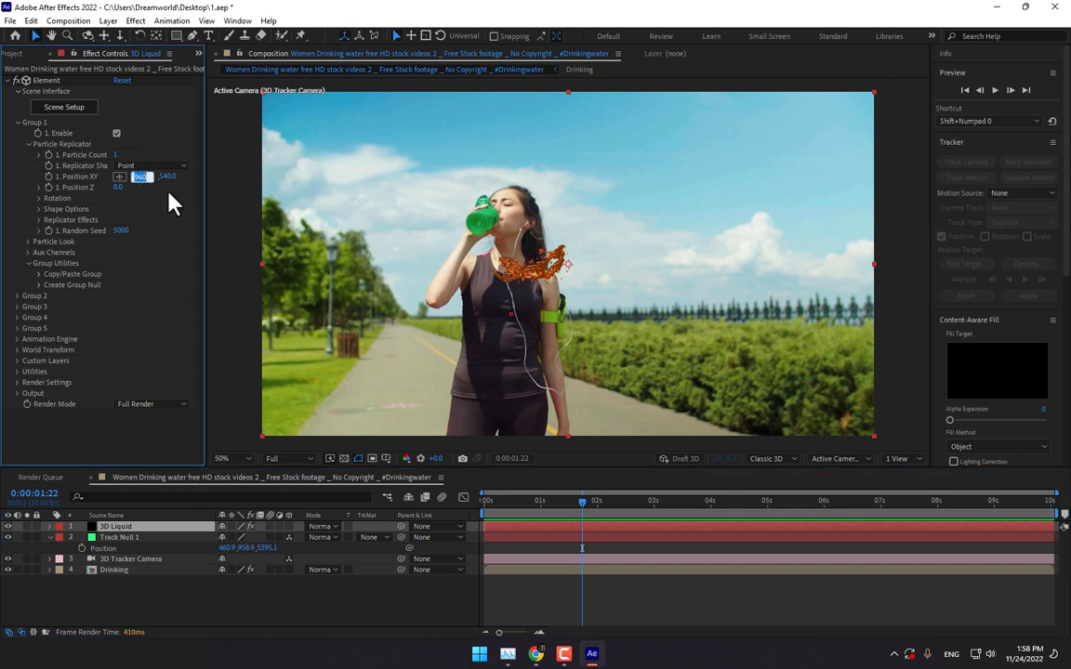
click(248, 547)
key(ctrl+c)
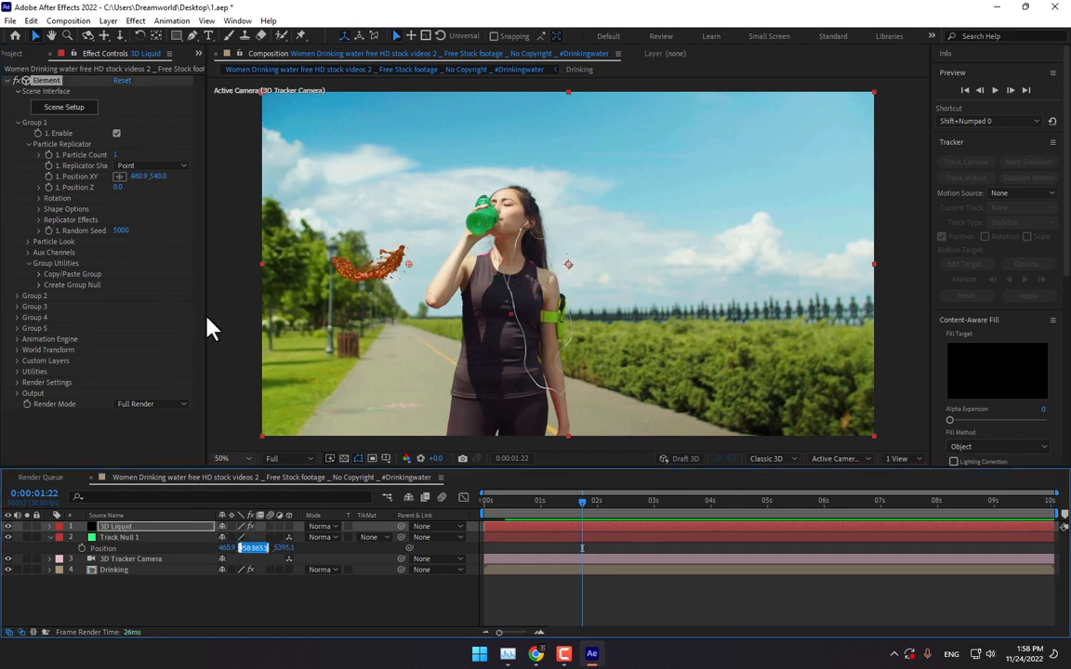
click(166, 177)
key(ctrl+v)
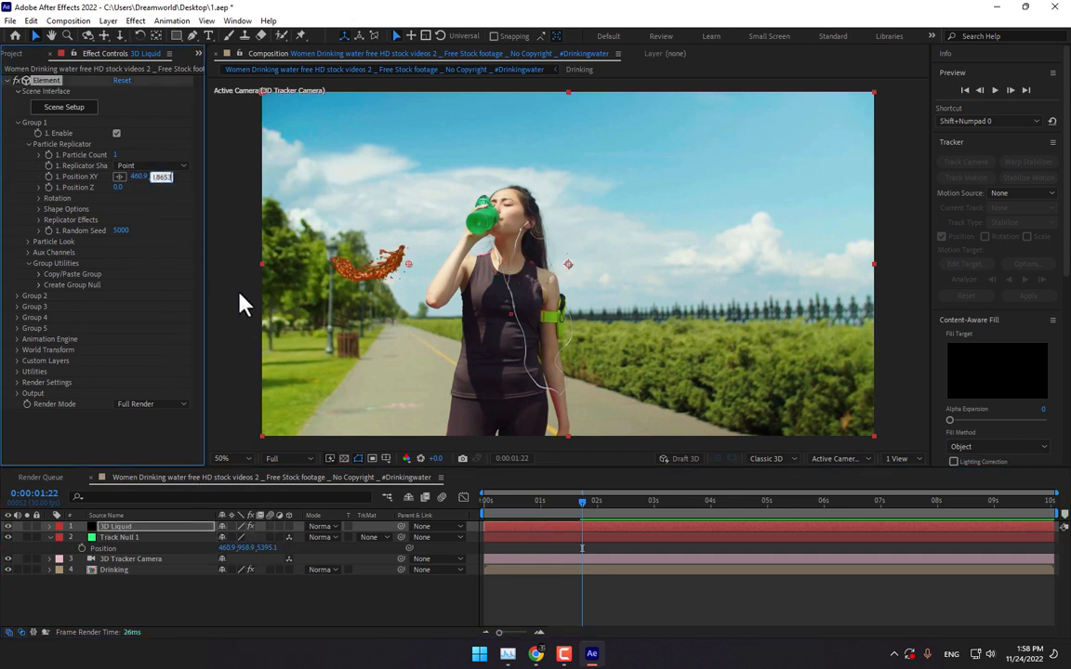
click(275, 547)
key(ctrl+c)
click(122, 187)
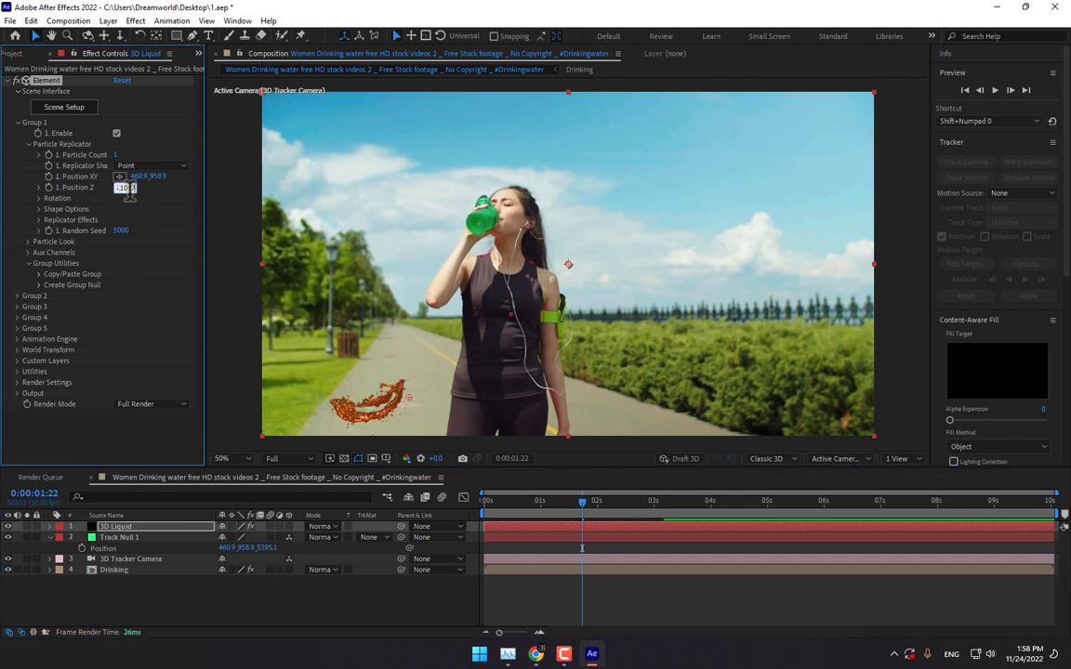
key(ctrl+v)
click(362, 627)
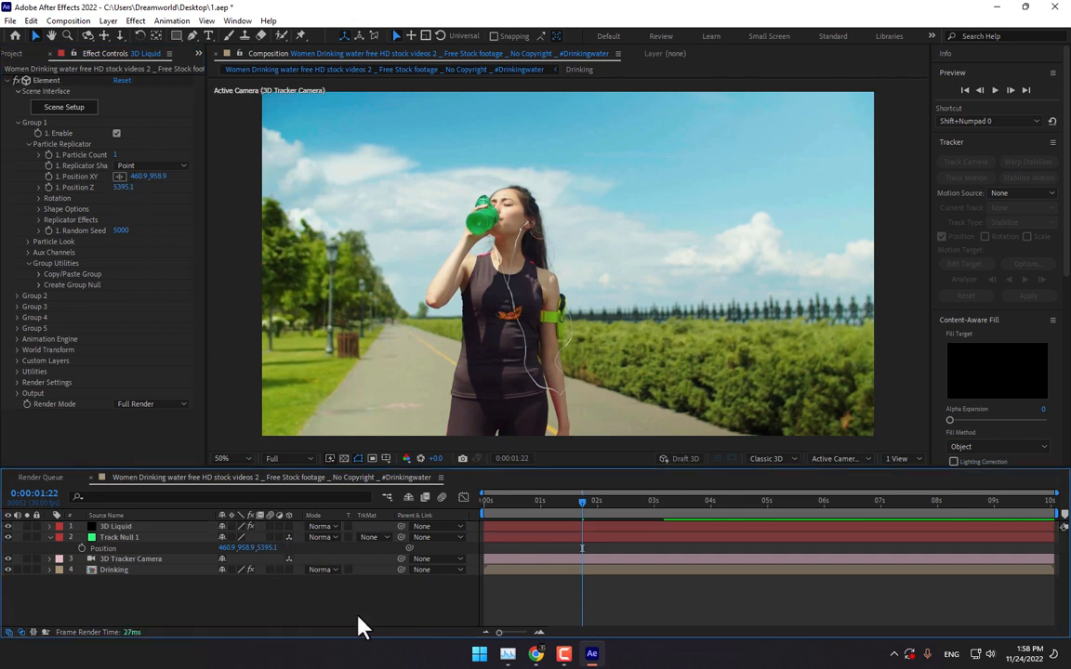
- Enlarge Group 1's Particle Size to 48.60 and raise the liquid by setting its Y position to 431.9
click(126, 529)
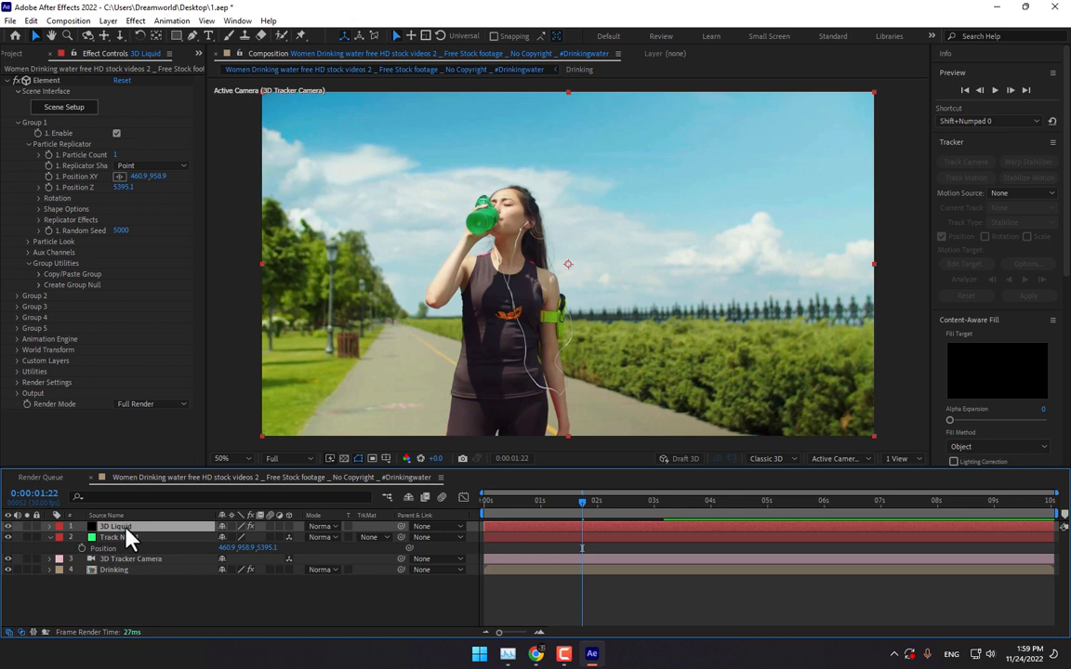
click(28, 243)
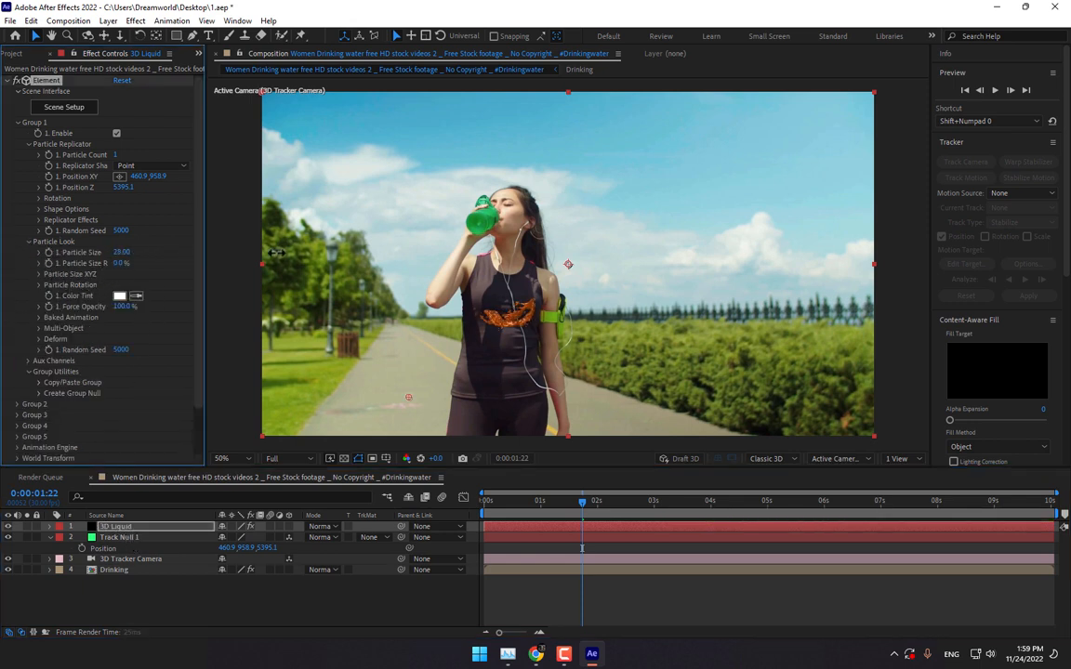
drag(276, 252, 372, 269)
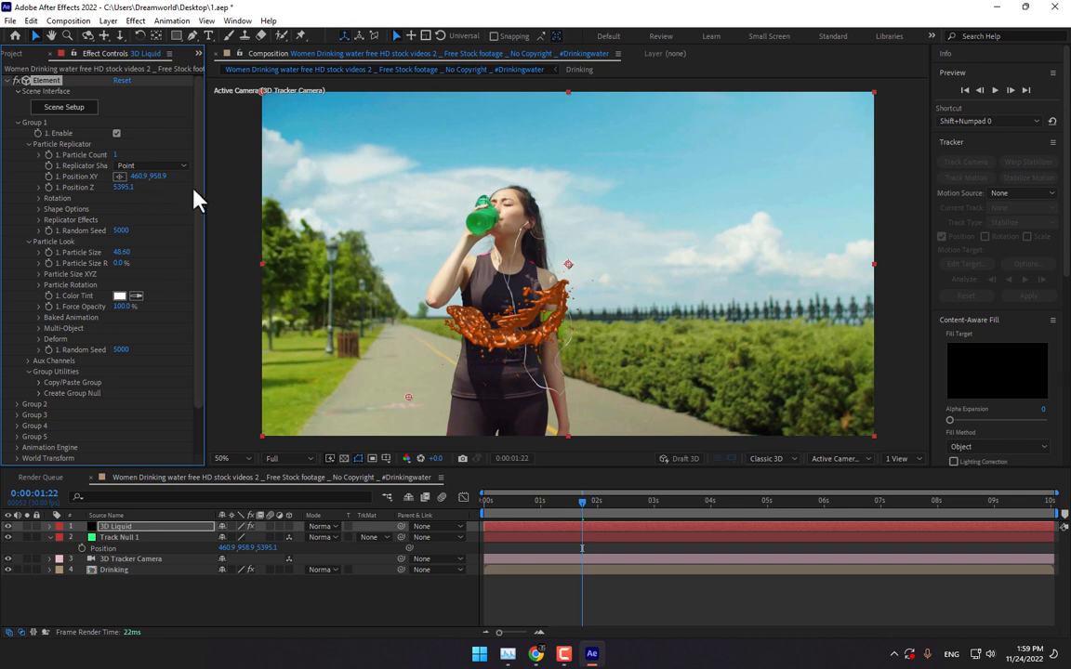
click(124, 187)
click(160, 176)
drag(162, 178, 2, 110)
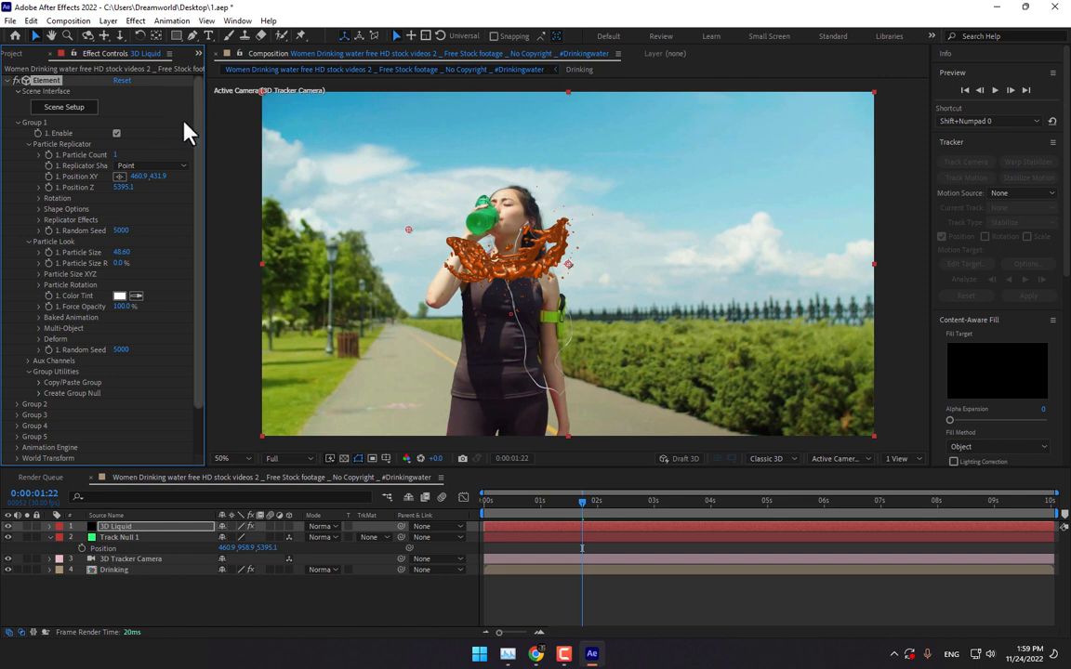
- Set Group 1's Y Rotation to 69° and its Particle Size to 49.90
drag(121, 252, 325, 240)
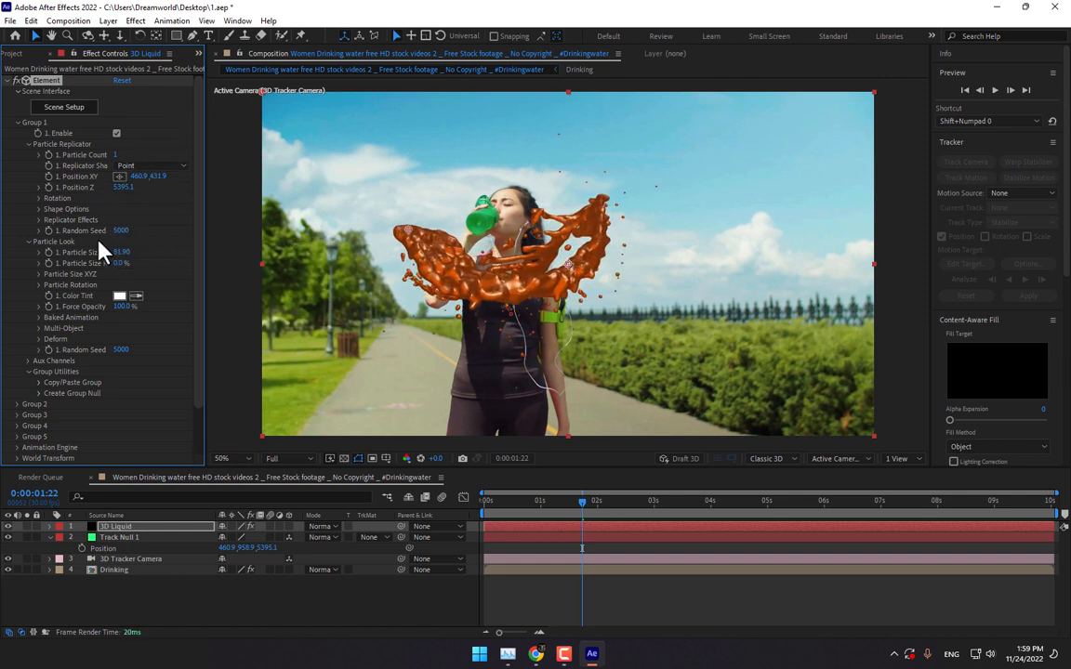
click(38, 199)
drag(133, 220, 177, 218)
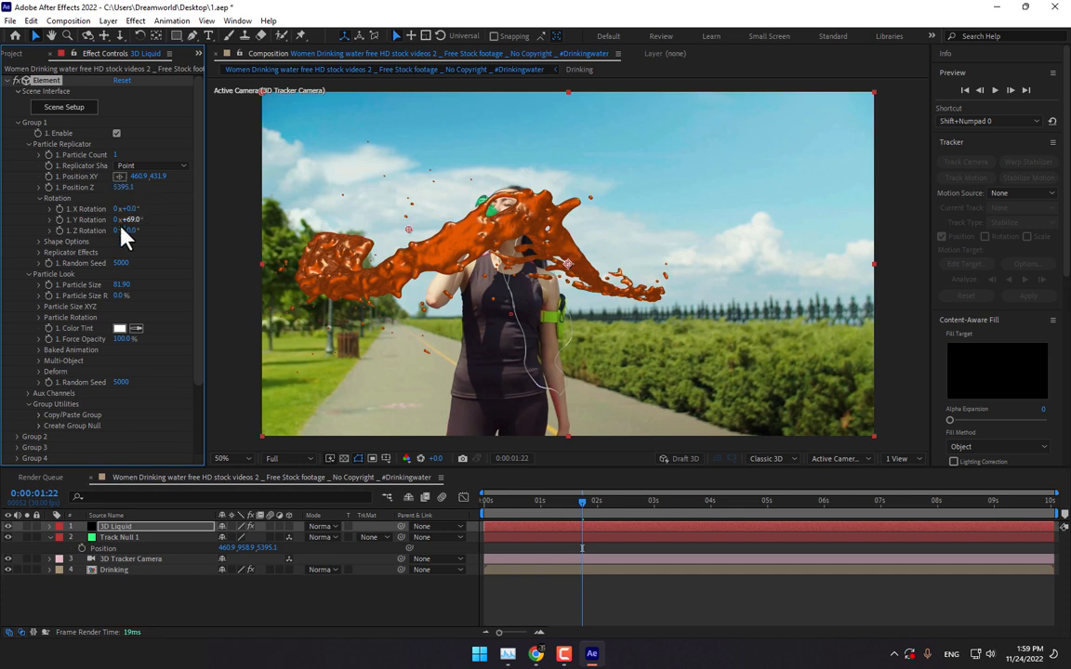
drag(119, 284, 3, 325)
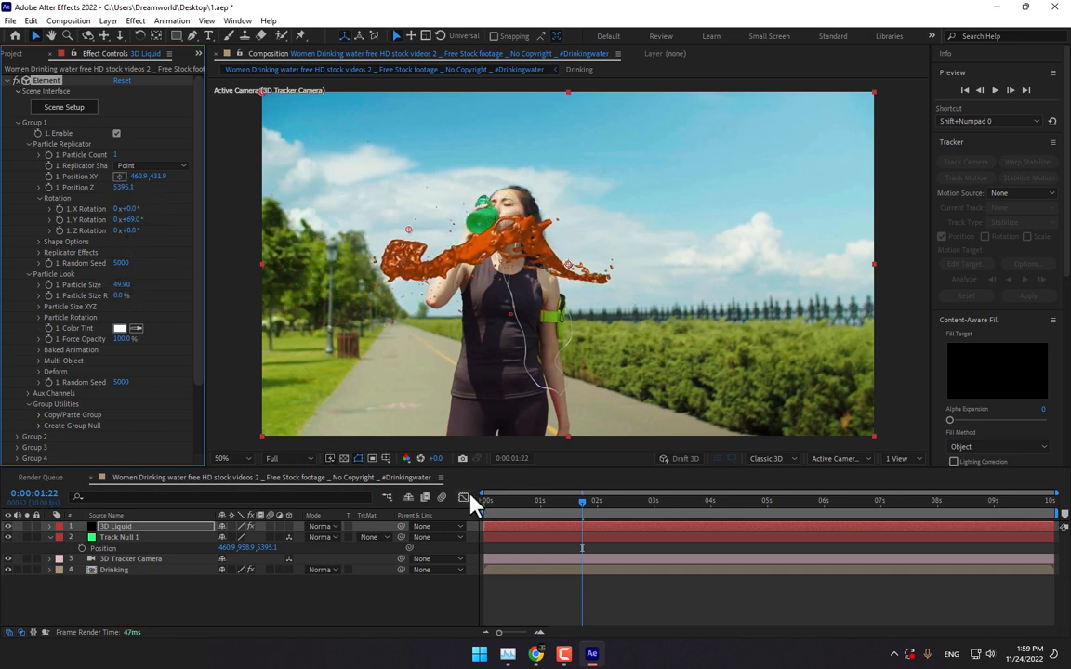
- Scrub through the composition to check how the liquid follows the tracked footage, ending at the first frame
click(495, 503)
drag(500, 502, 1055, 469)
drag(940, 469, 347, 510)
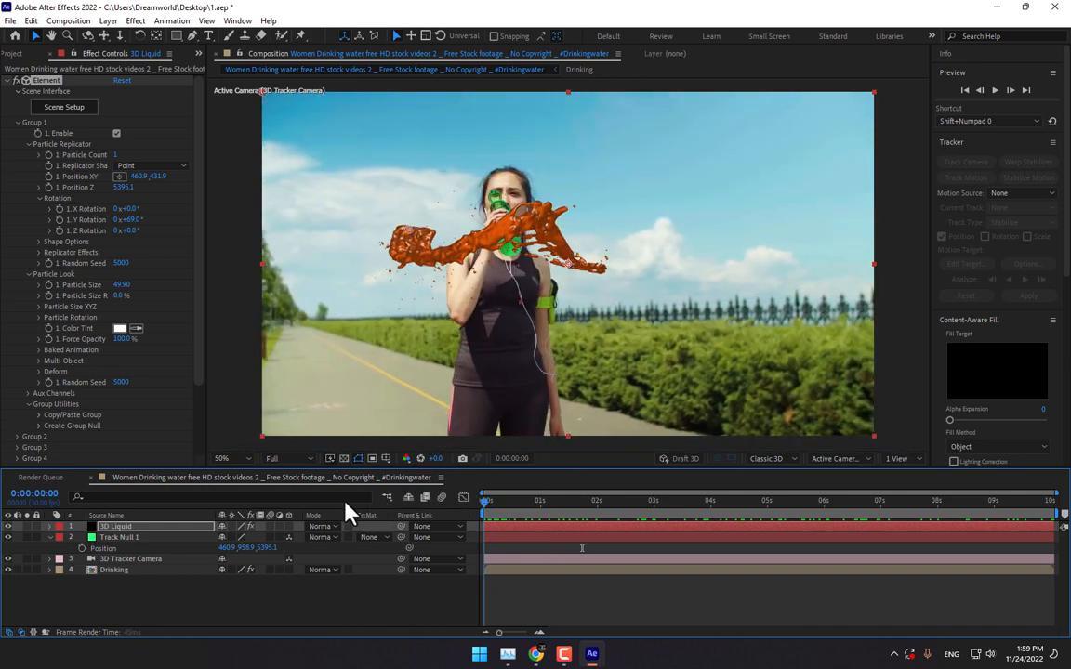
- Set Add Lighting to 360 in Element's render settings for the 3D Liquid layer
scroll(93, 399, down, 4)
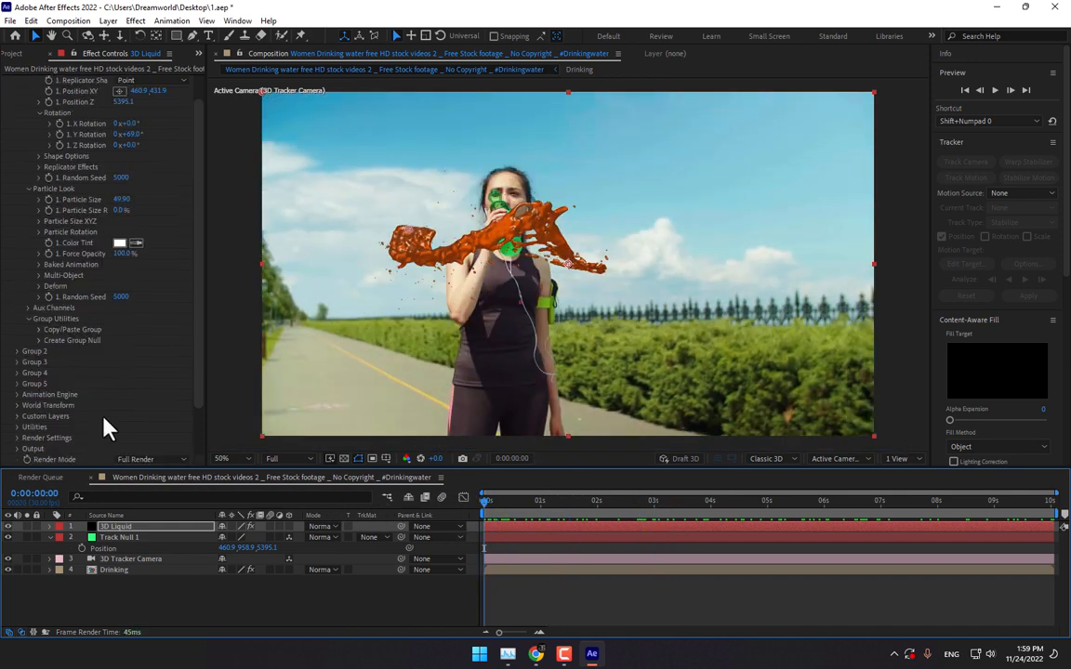
click(17, 438)
scroll(19, 442, down, 6)
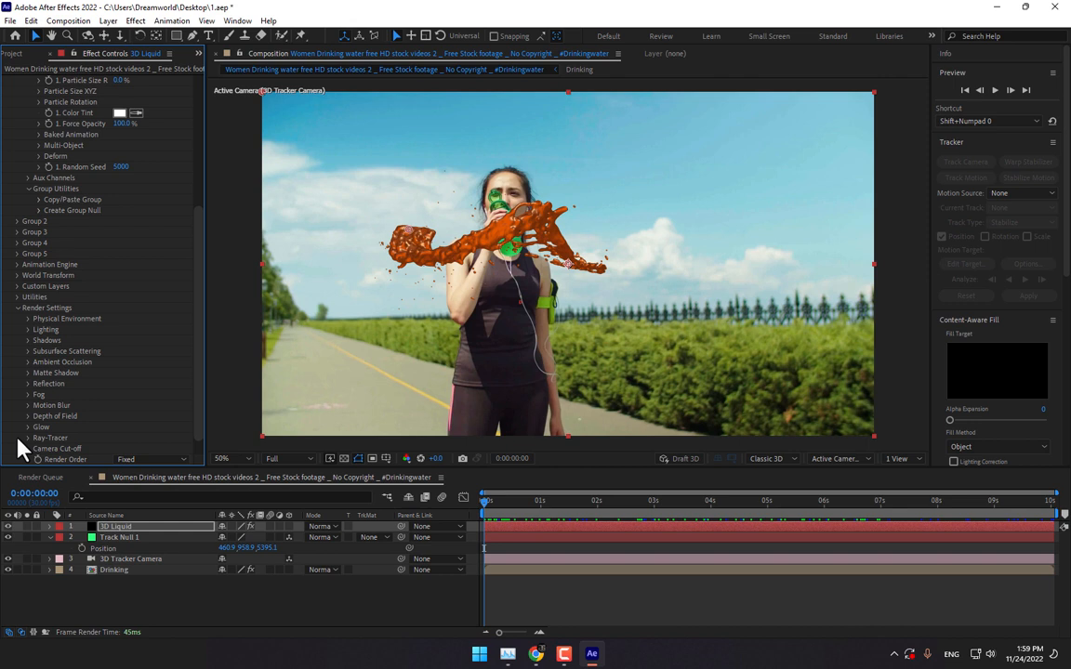
click(28, 329)
click(144, 361)
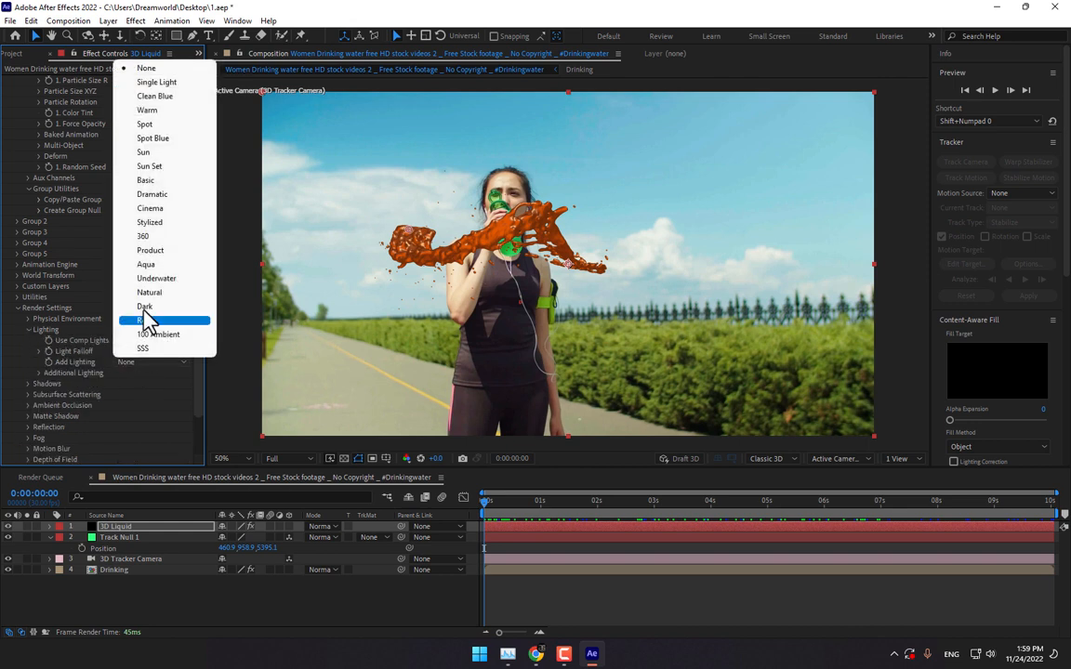
click(154, 236)
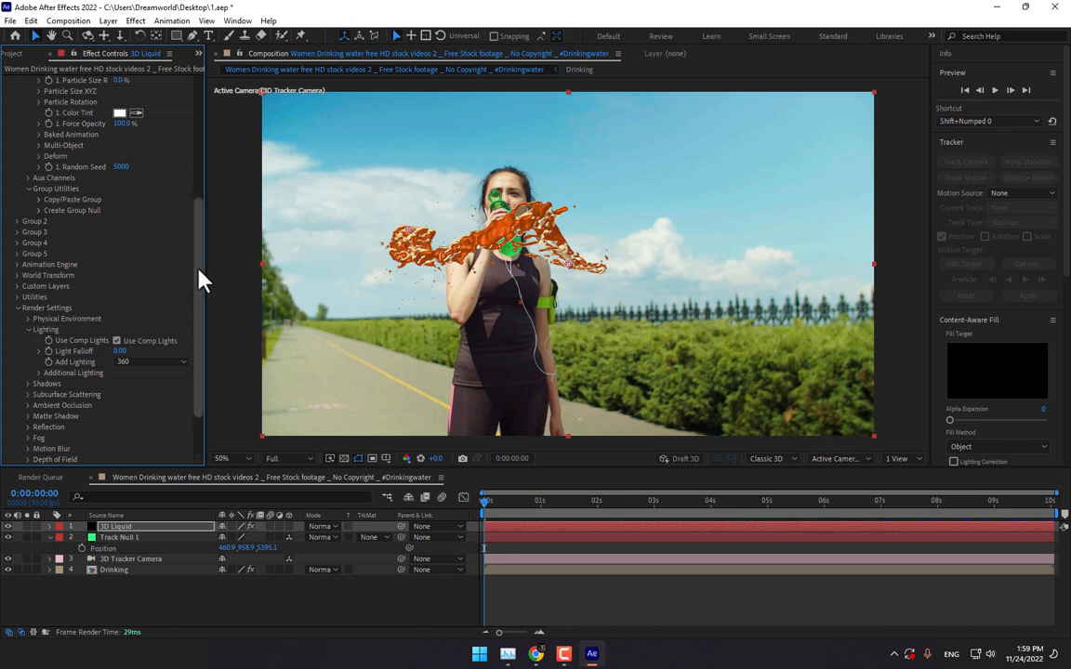
- Reopen Scene Setup and add the orange_half_02 model from the Fresh_Food collection to the scene
drag(198, 269, 108, 120)
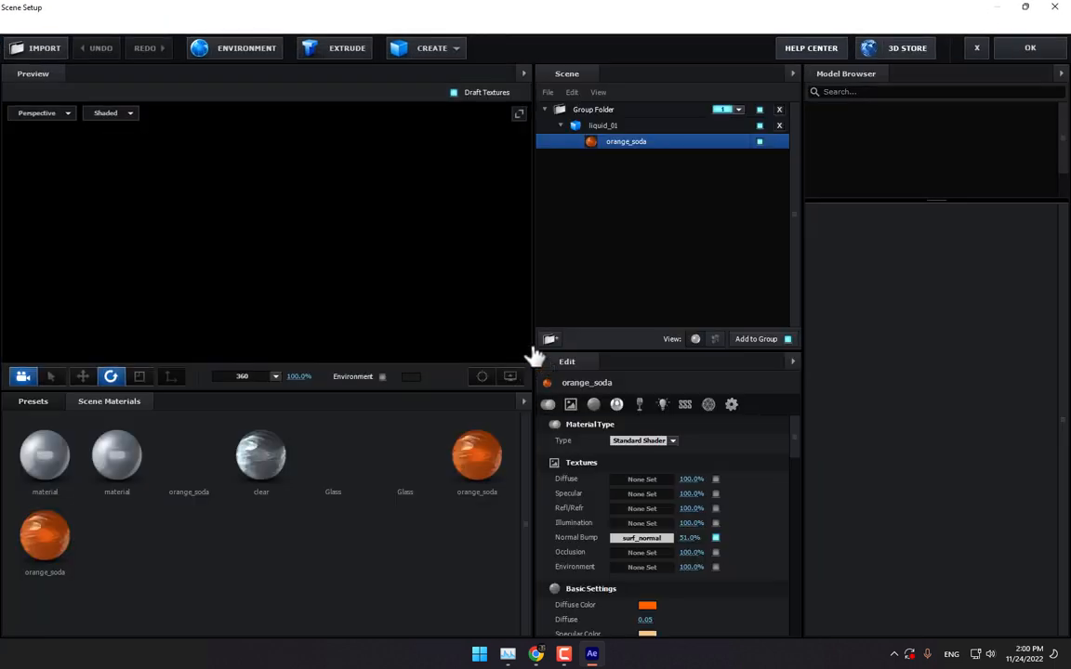
scroll(985, 158, up, 5)
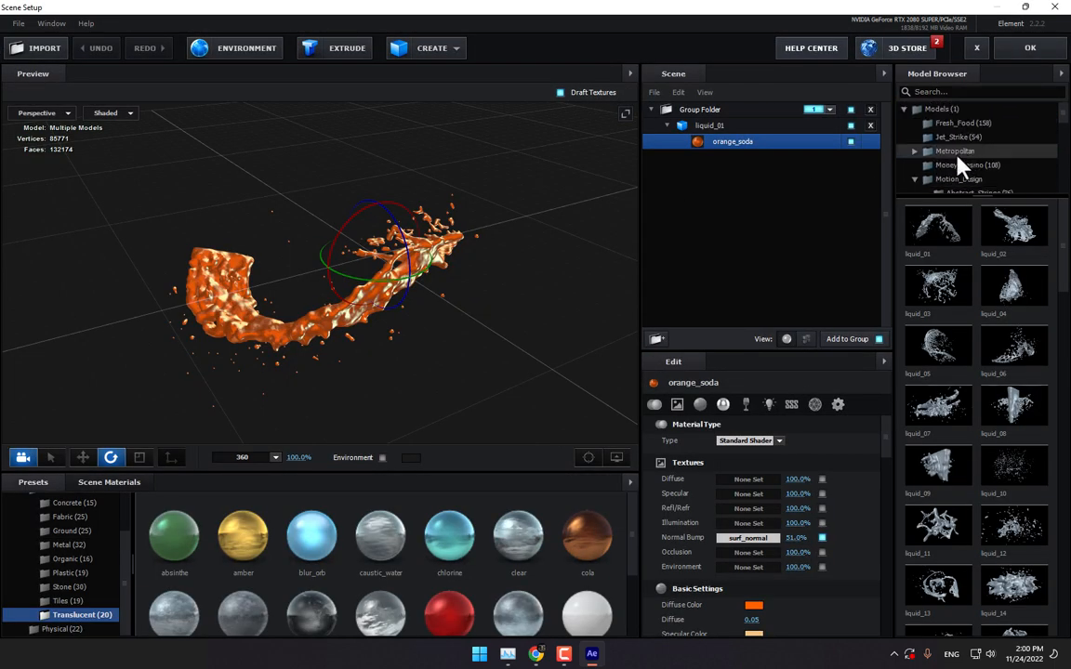
click(923, 178)
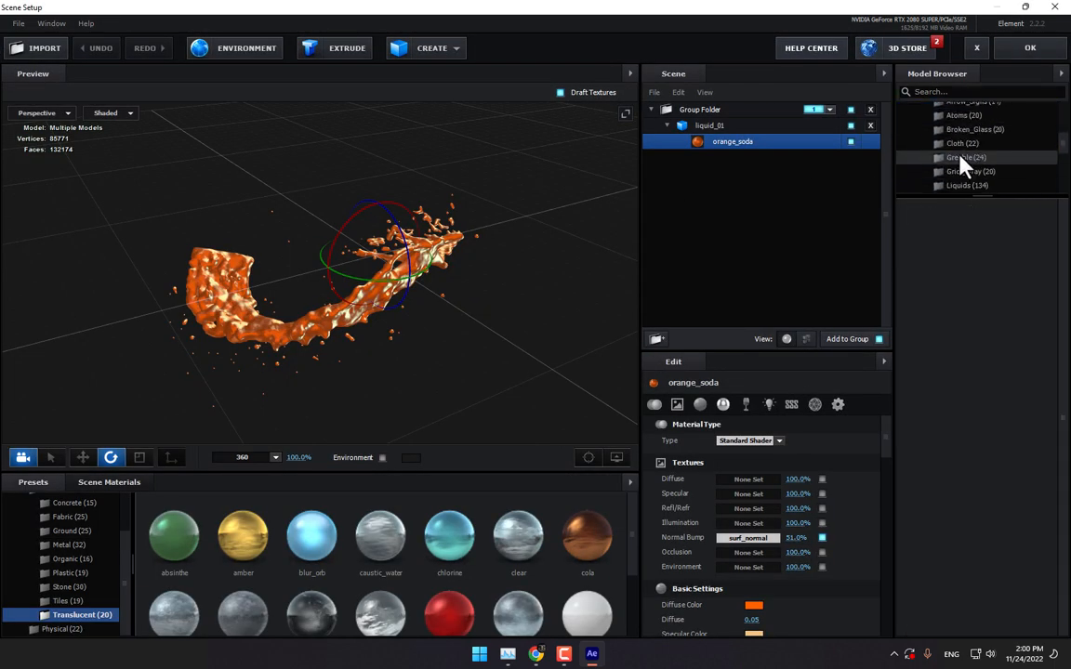
scroll(946, 180, down, 3)
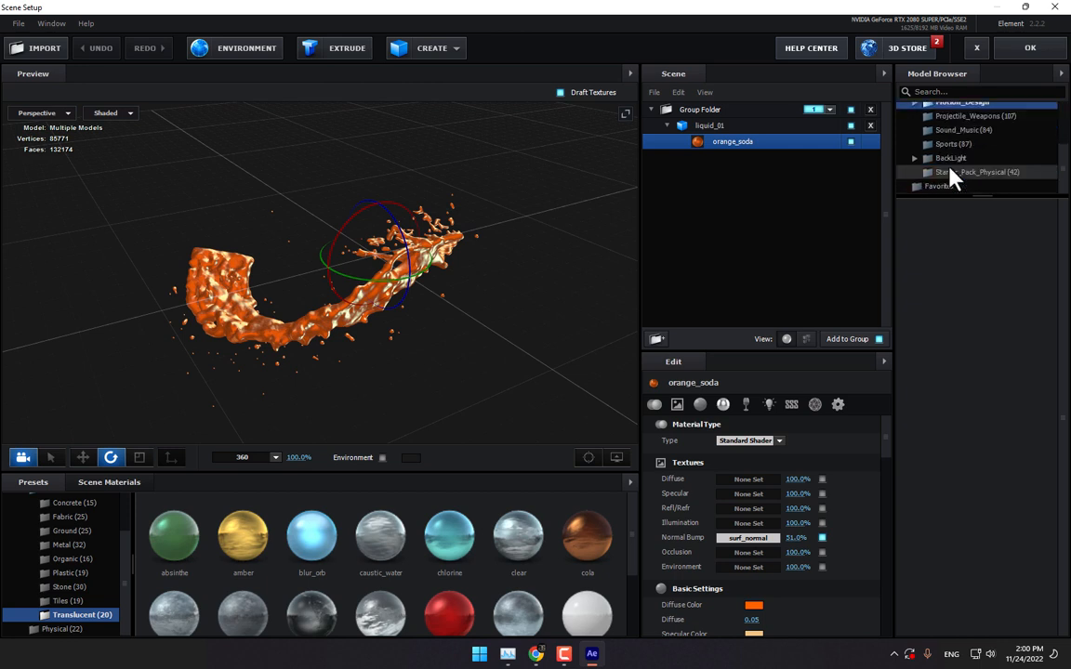
scroll(956, 158, up, 3)
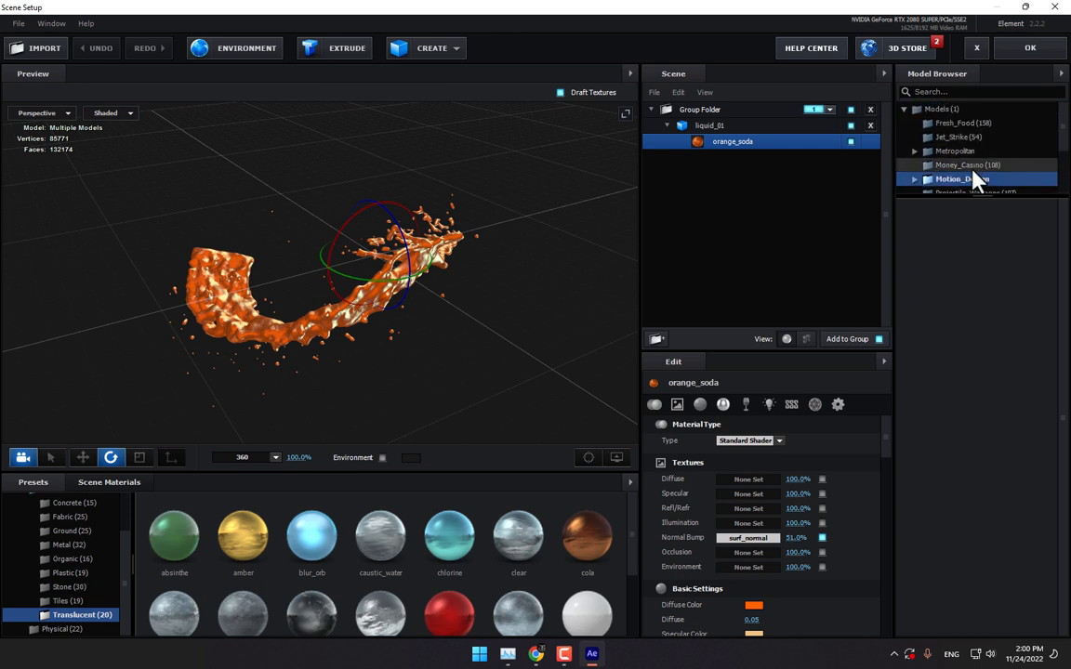
click(964, 124)
scroll(991, 409, down, 6)
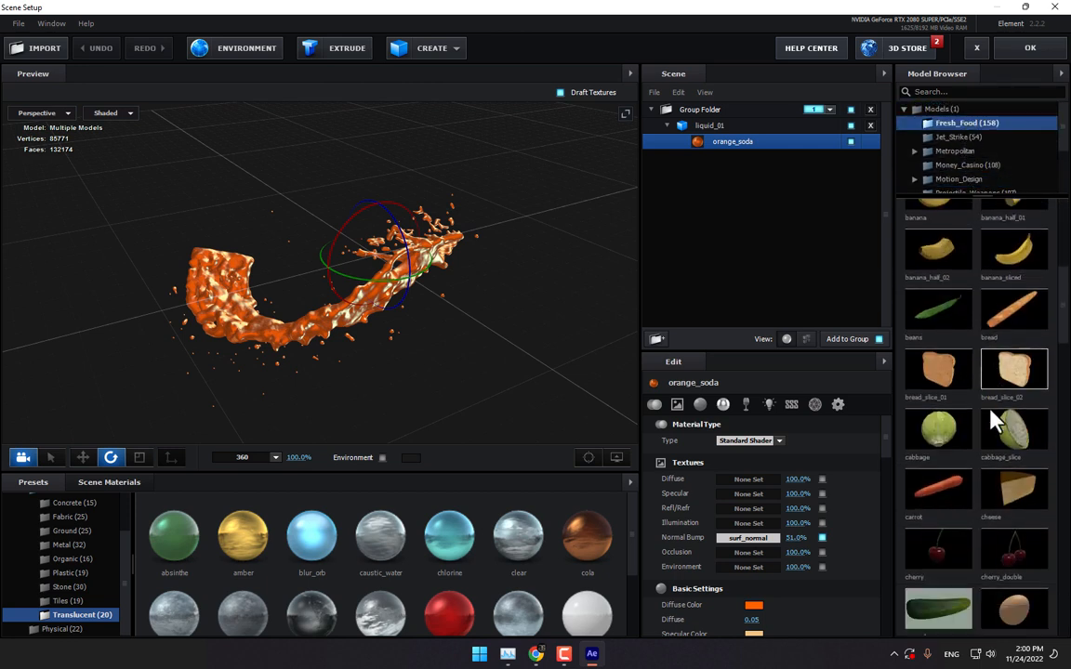
scroll(991, 408, down, 10)
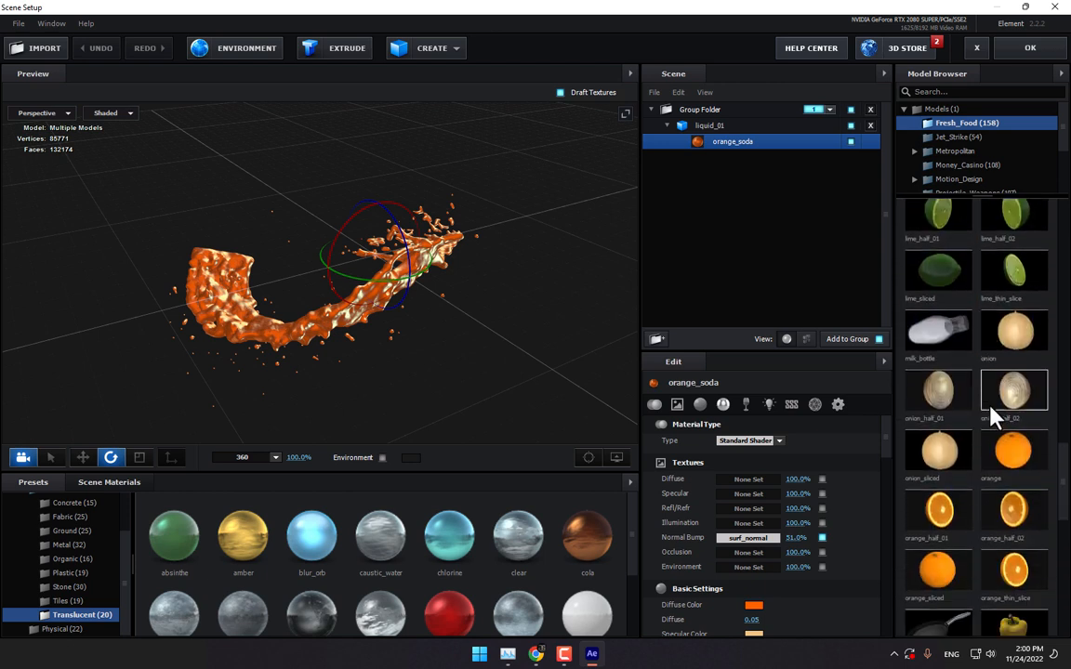
scroll(959, 539, up, 3)
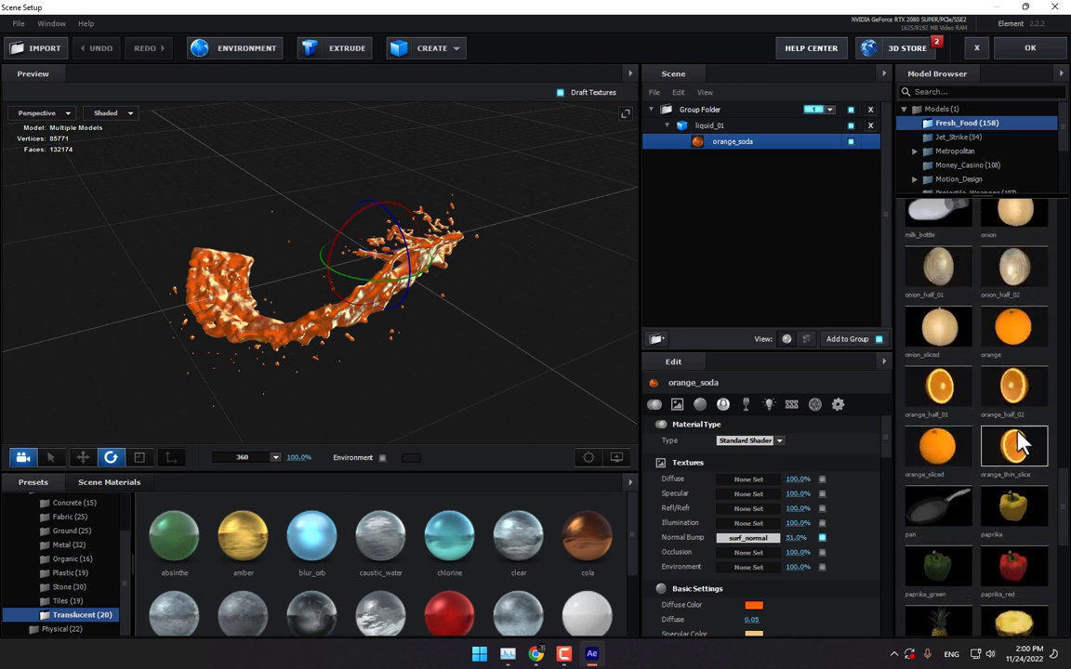
click(1015, 389)
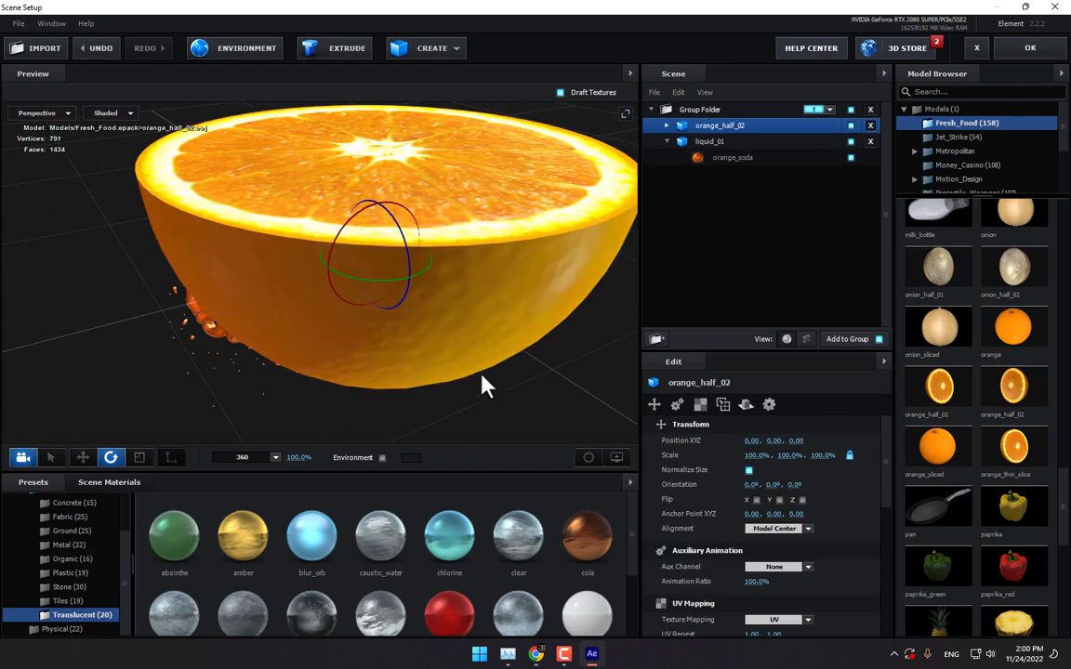
- Take orange_half_02 out of the Group Folder and assign it to group 2
drag(768, 134, 824, 202)
click(828, 157)
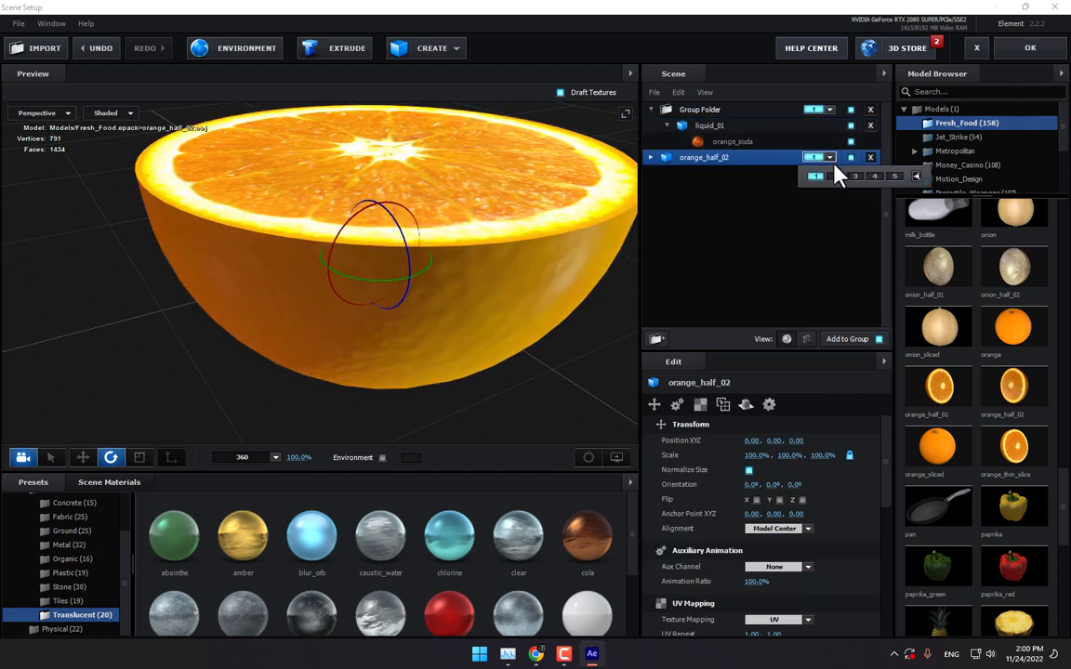
click(835, 176)
- Scale the orange_half_02 model down uniformly to 26.9%
click(140, 457)
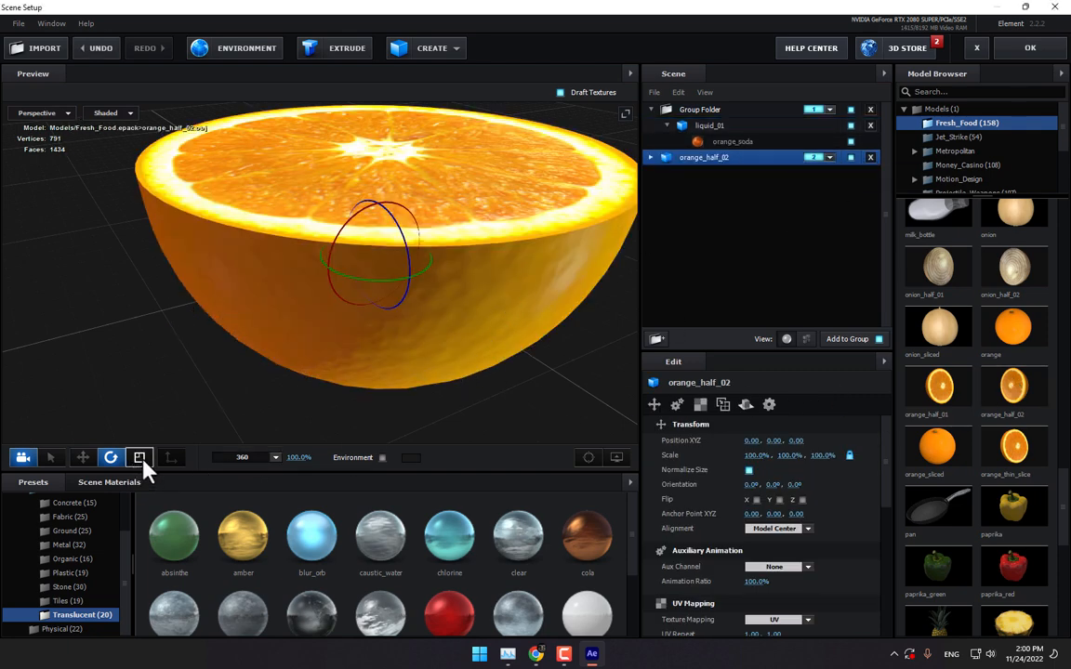
drag(384, 250, 191, 411)
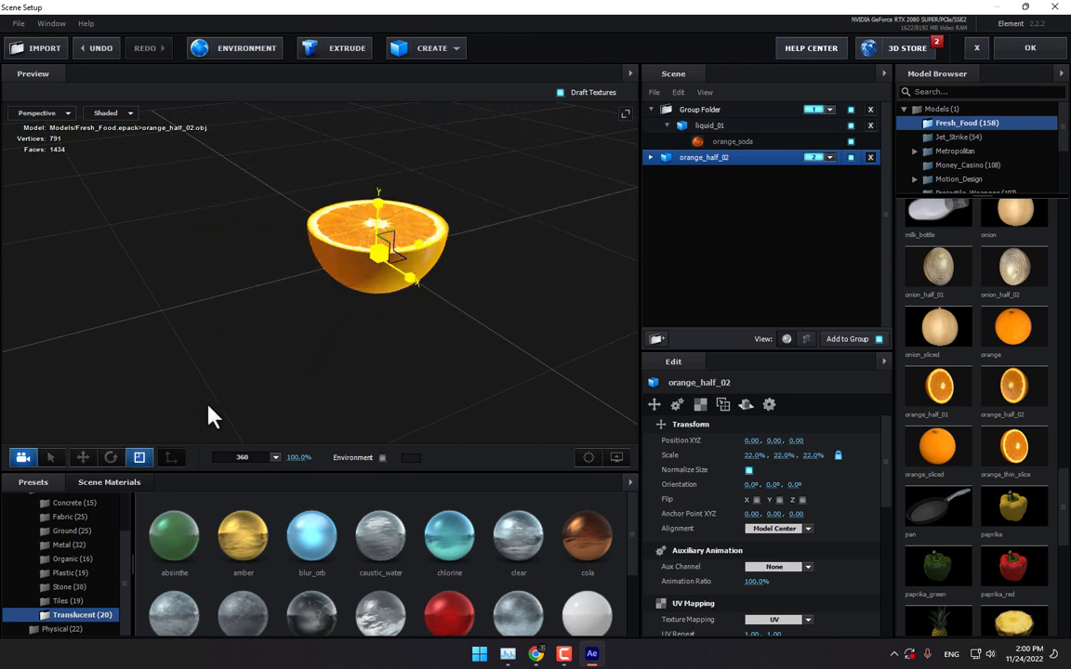
scroll(950, 538, down, 5)
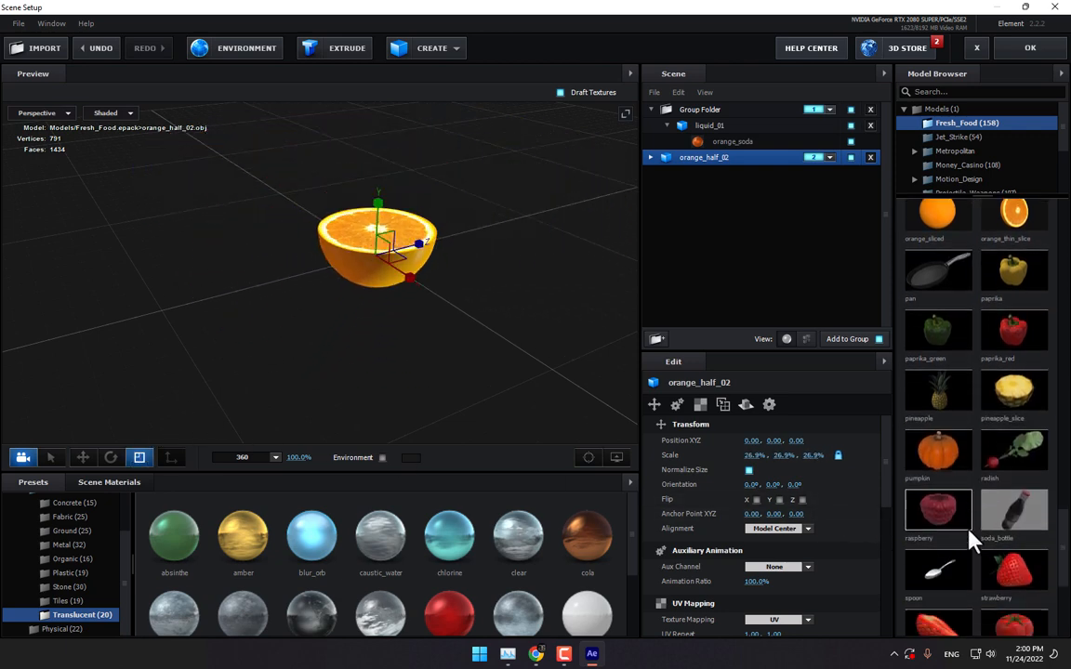
- Add the strawberry model from the Fresh_Food collection, take it out of the Group Folder, and assign it to group 3
click(1013, 502)
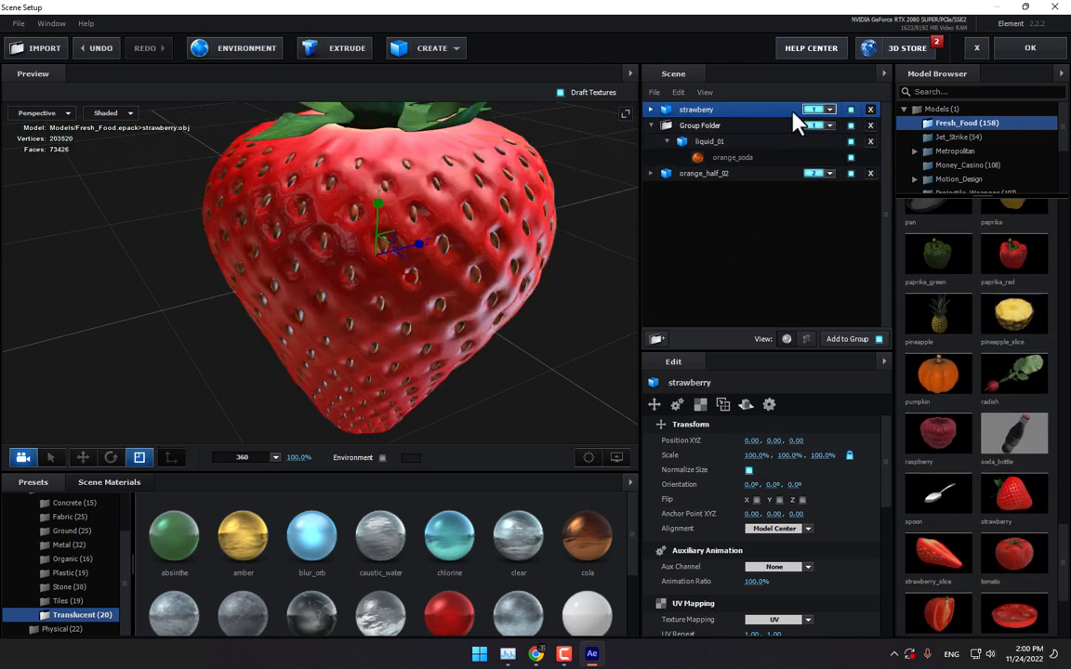
drag(793, 111, 796, 251)
click(830, 173)
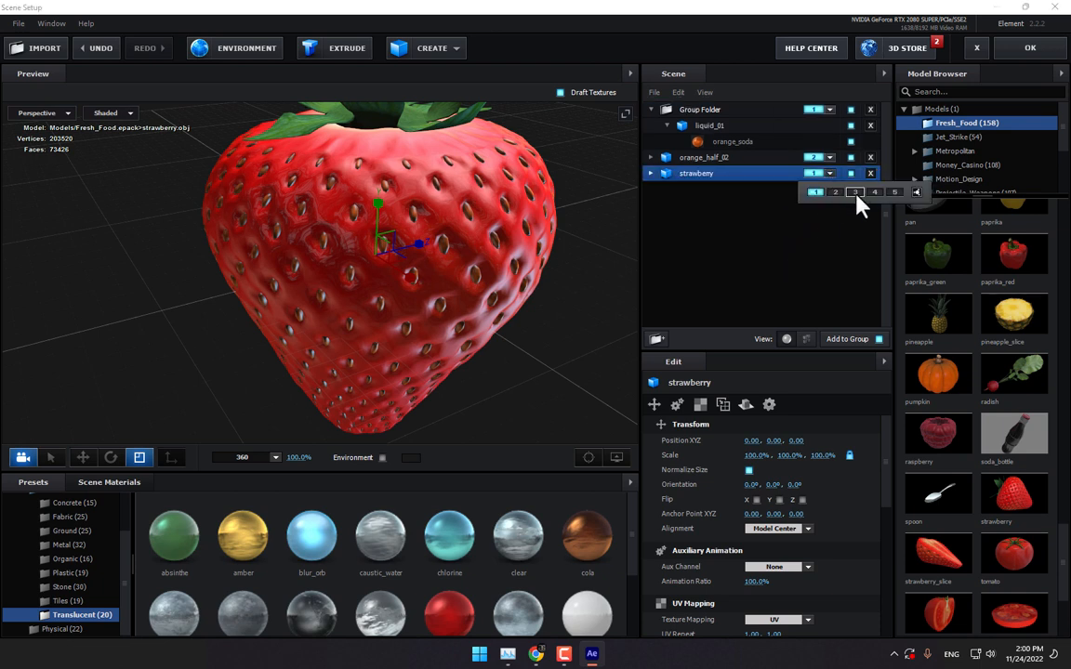
click(854, 191)
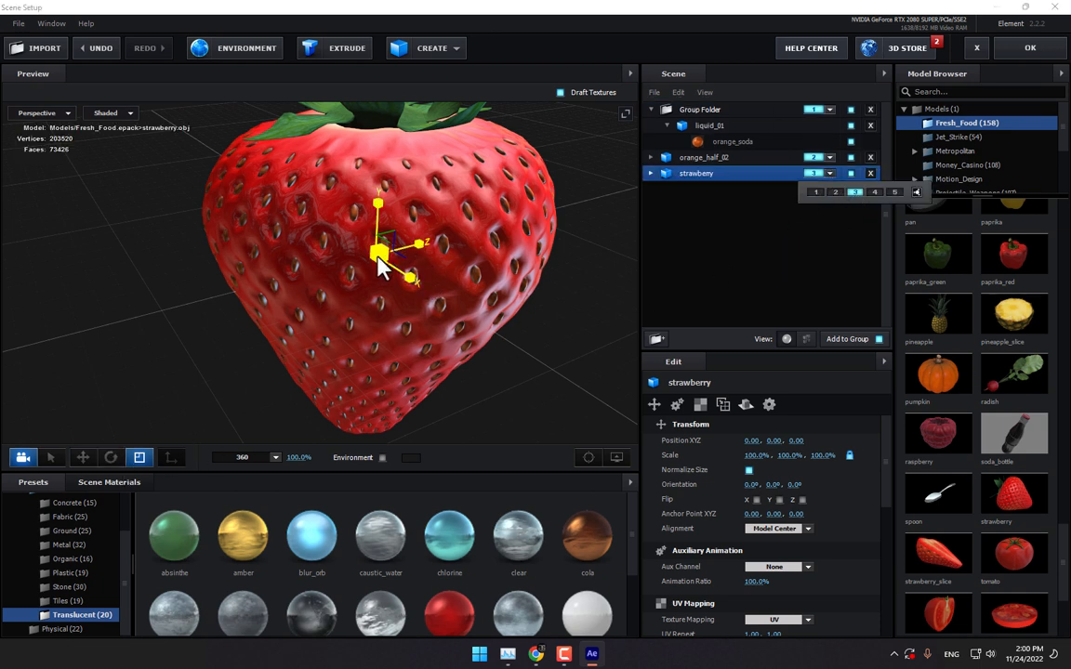
- Scale the strawberry model down uniformly to 10.7% and apply the scene setup
drag(379, 255, 167, 472)
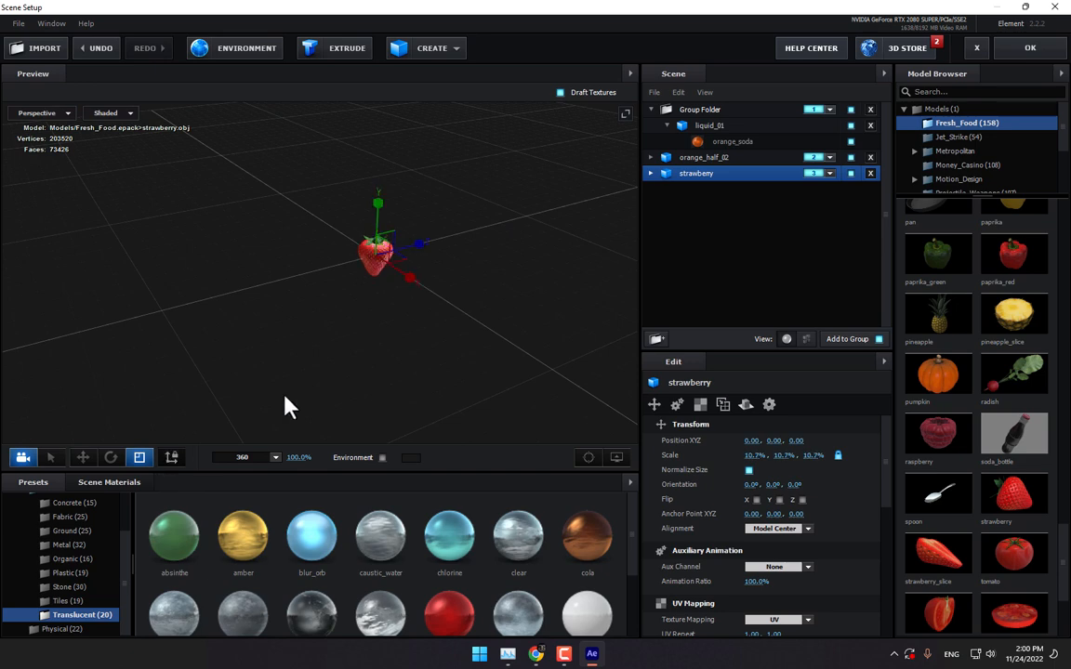
click(1028, 48)
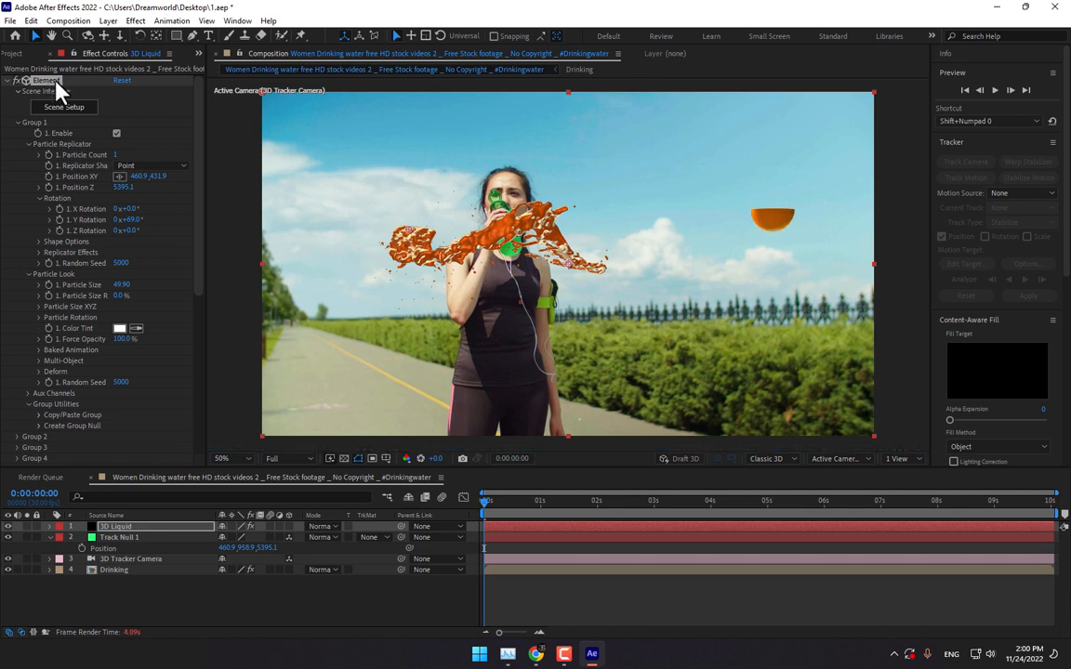
- Lower the liquid splash by setting the Y value of Group 1's Position XY to 599.9
click(29, 144)
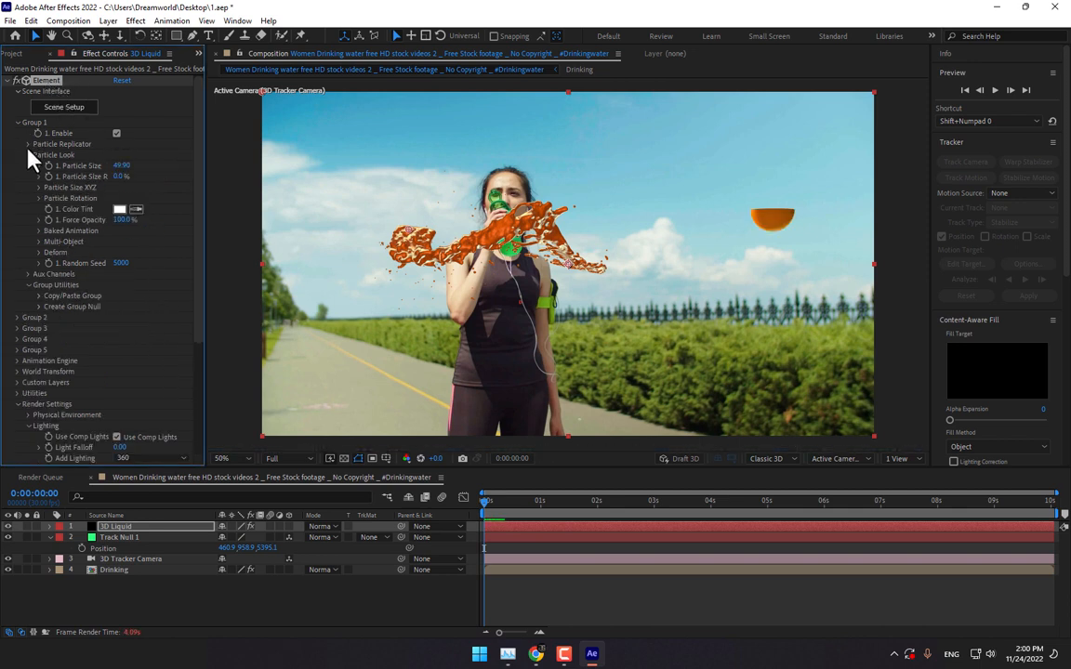
click(29, 144)
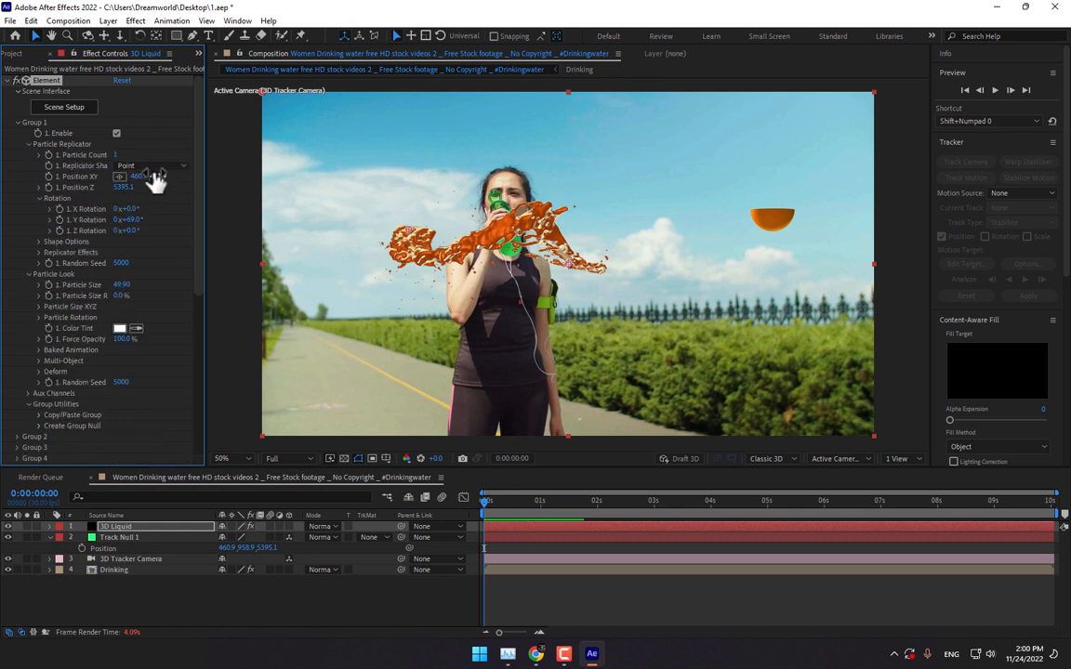
drag(41, 176, 288, 152)
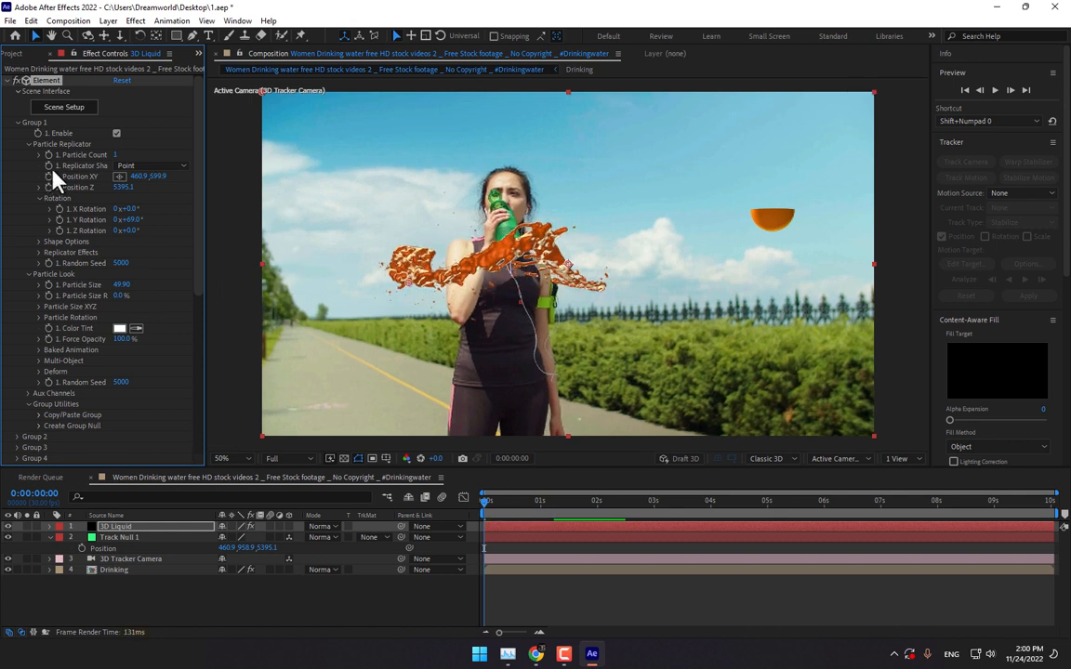
click(29, 145)
click(17, 123)
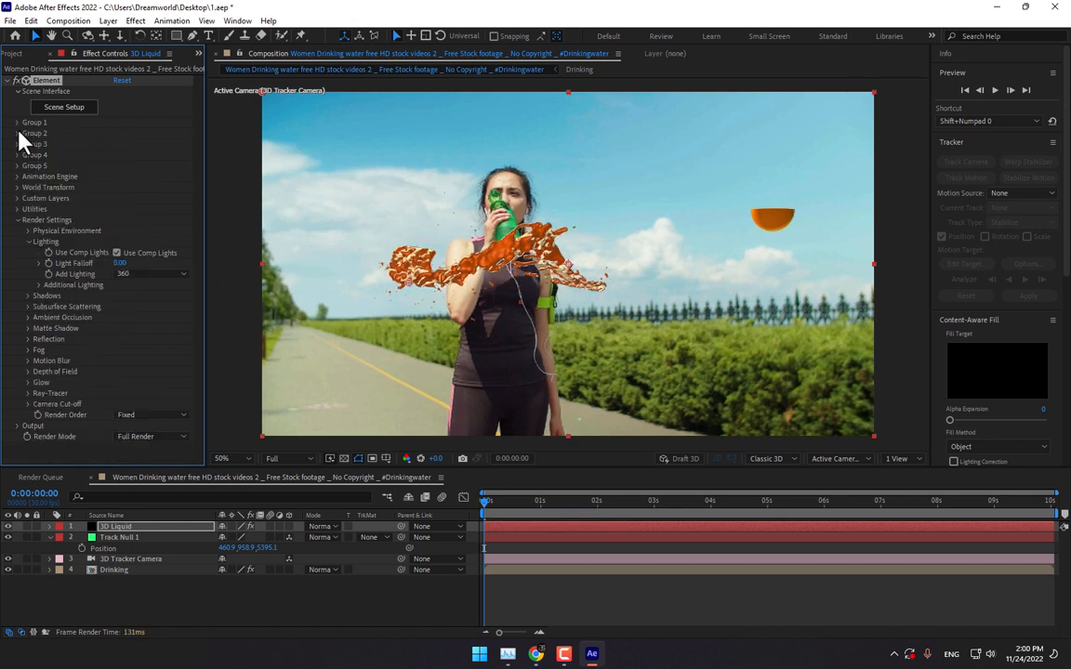
- Copy Track Null 1's X and Y position values, 460.9 and 958.9, into Group 2's Position XY
click(17, 133)
click(29, 155)
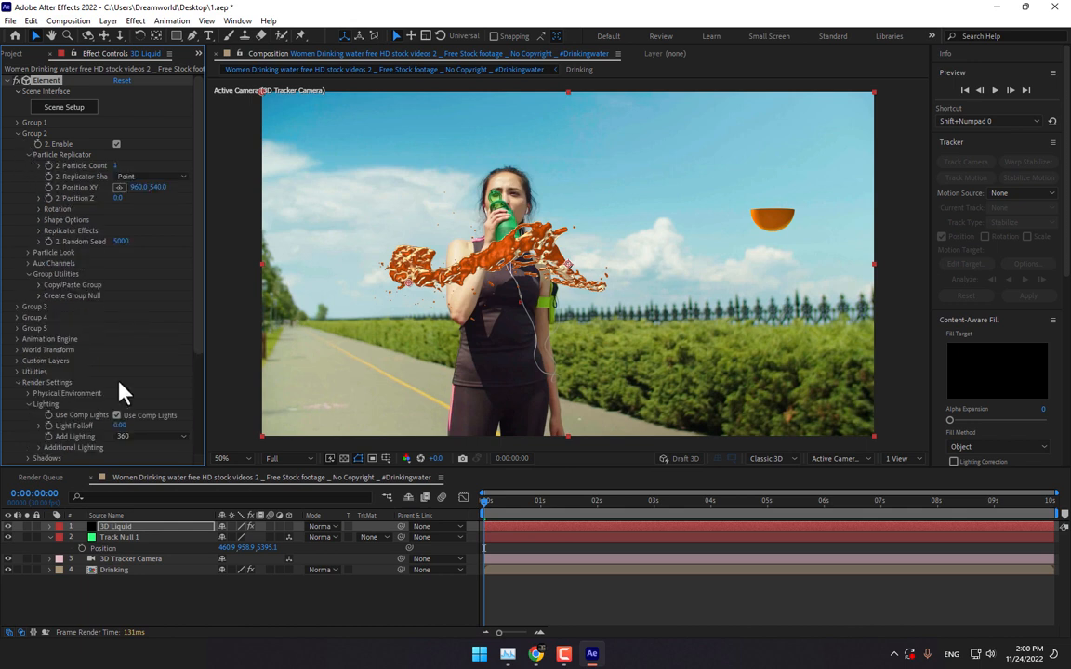
click(228, 548)
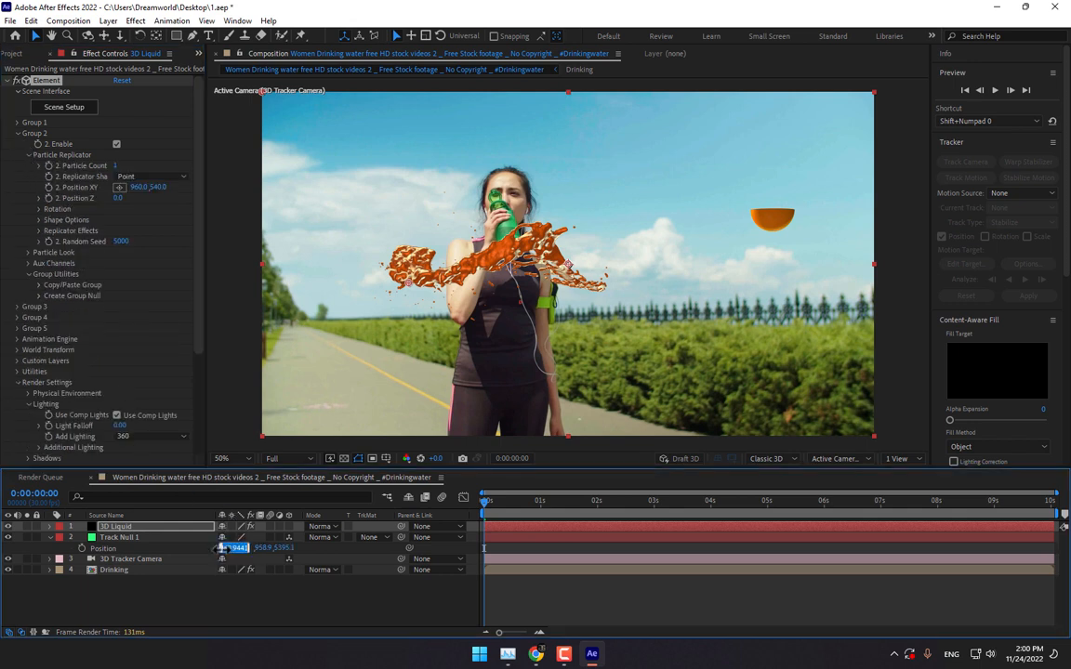
click(138, 188)
text(460.9441)
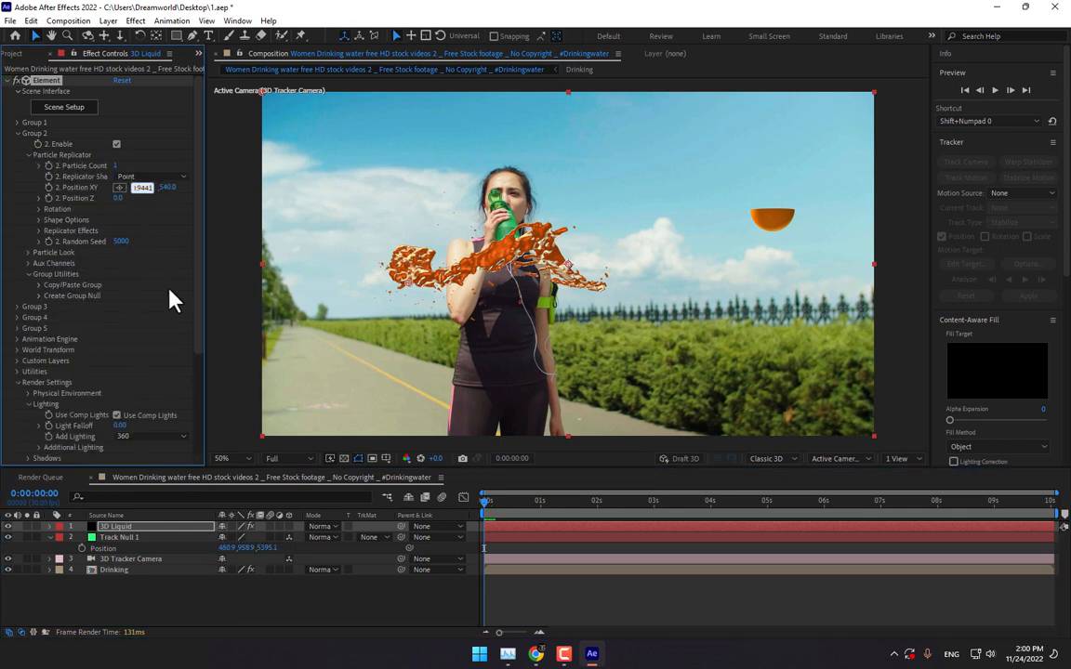
key(Return)
click(245, 548)
key(ctrl+c)
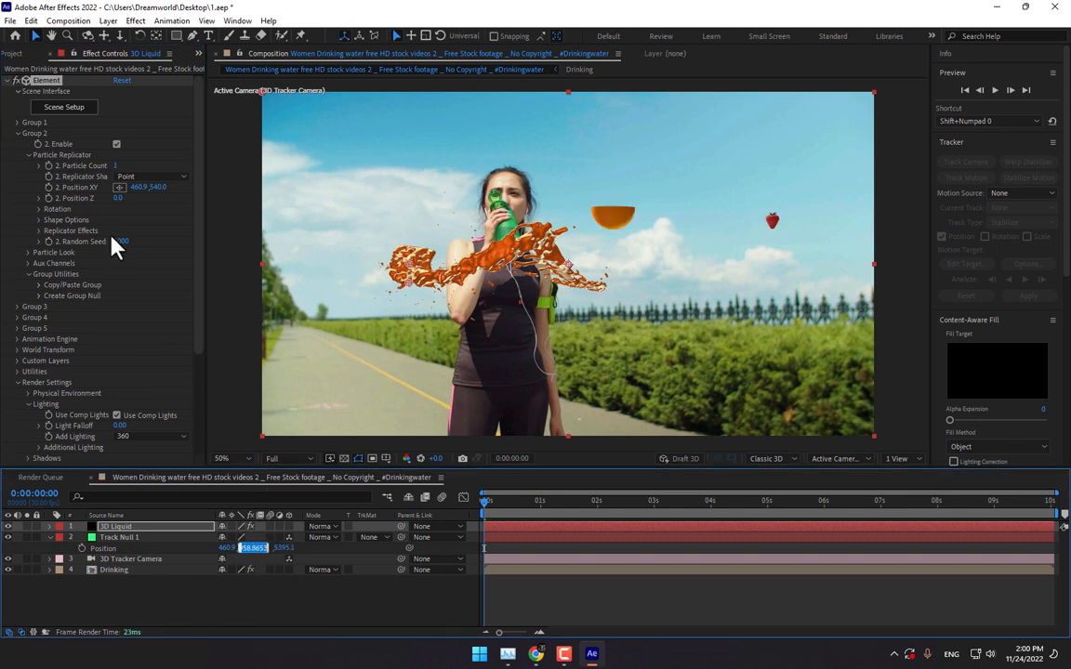
click(160, 187)
key(ctrl+v)
- Copy Track Null 1's Z position, 5395.1, into Group 2's Position Z, and set its Y position to 859.9
click(271, 548)
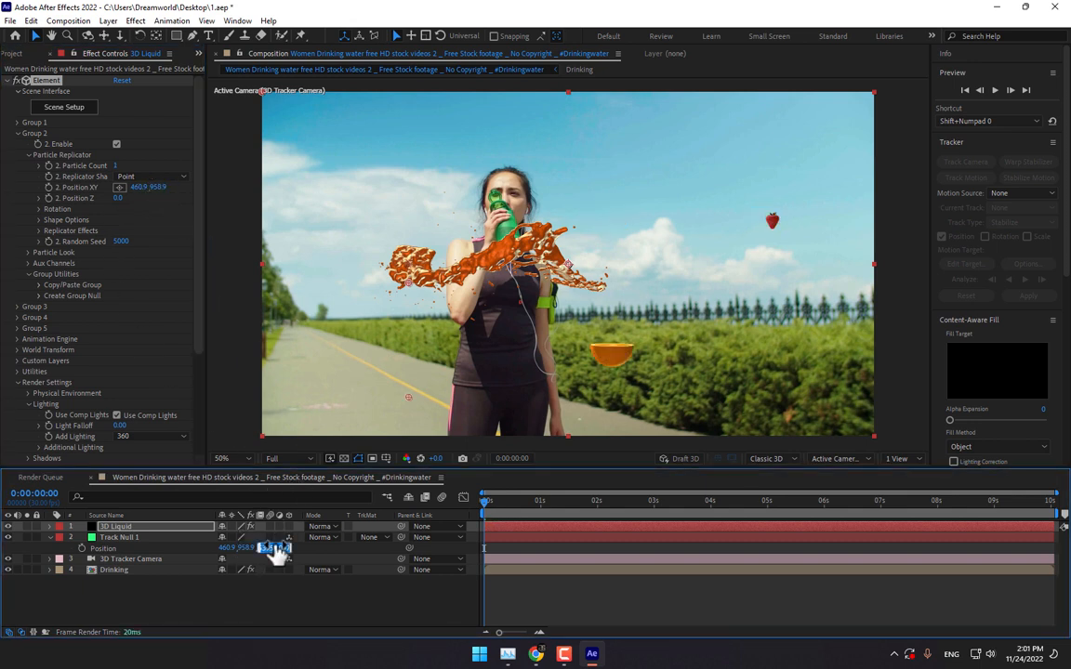
key(ctrl+c)
click(118, 198)
key(ctrl+v)
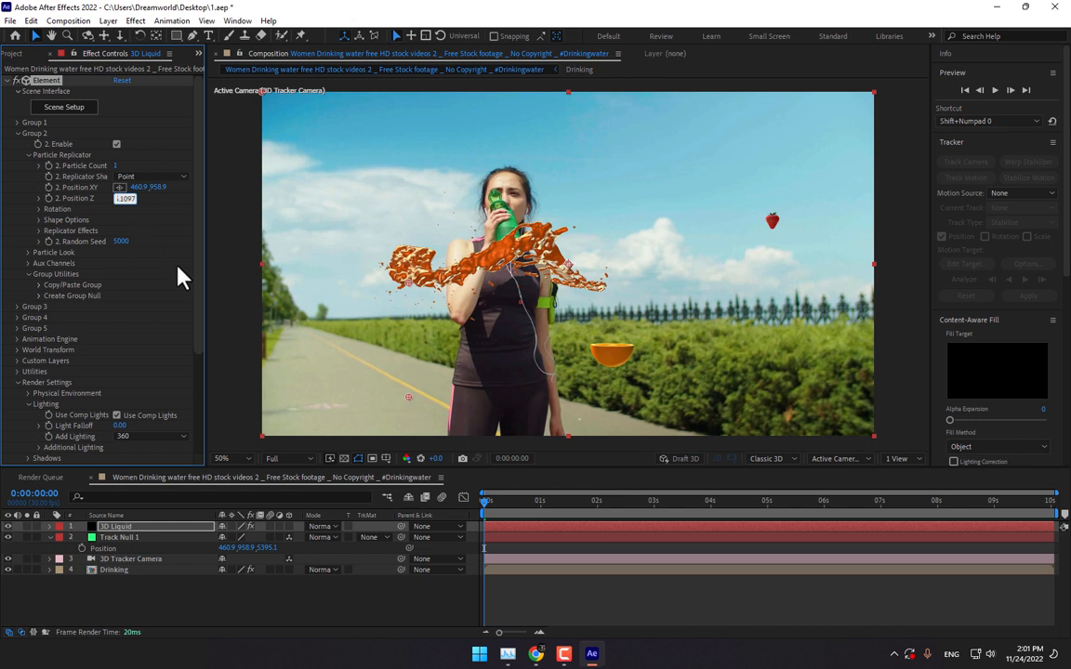
key(Return)
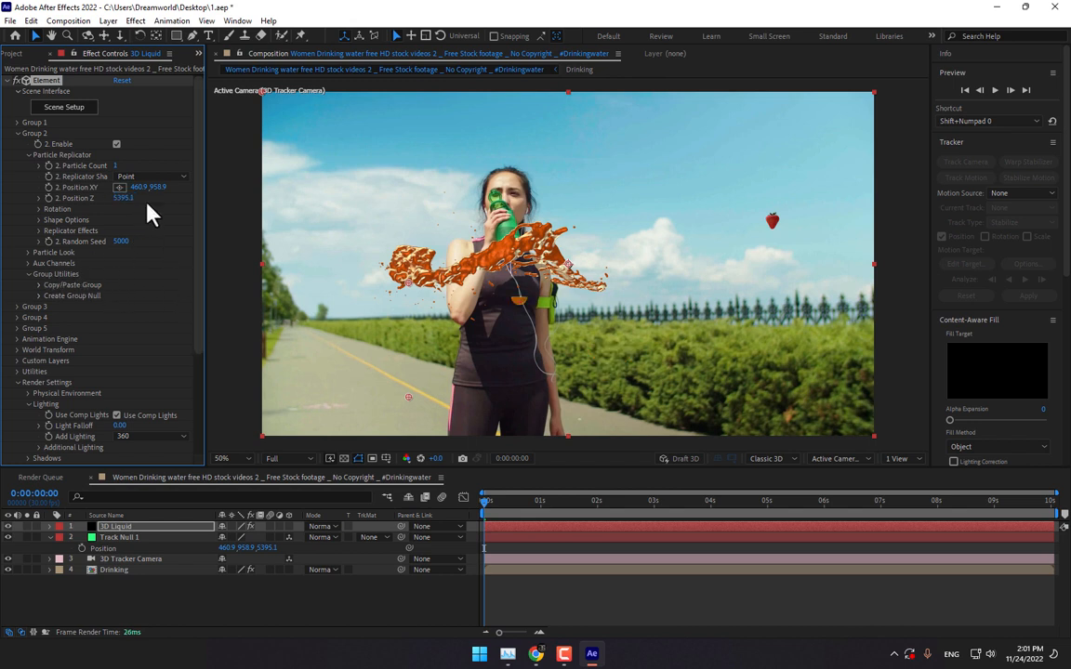
drag(160, 187, 84, 211)
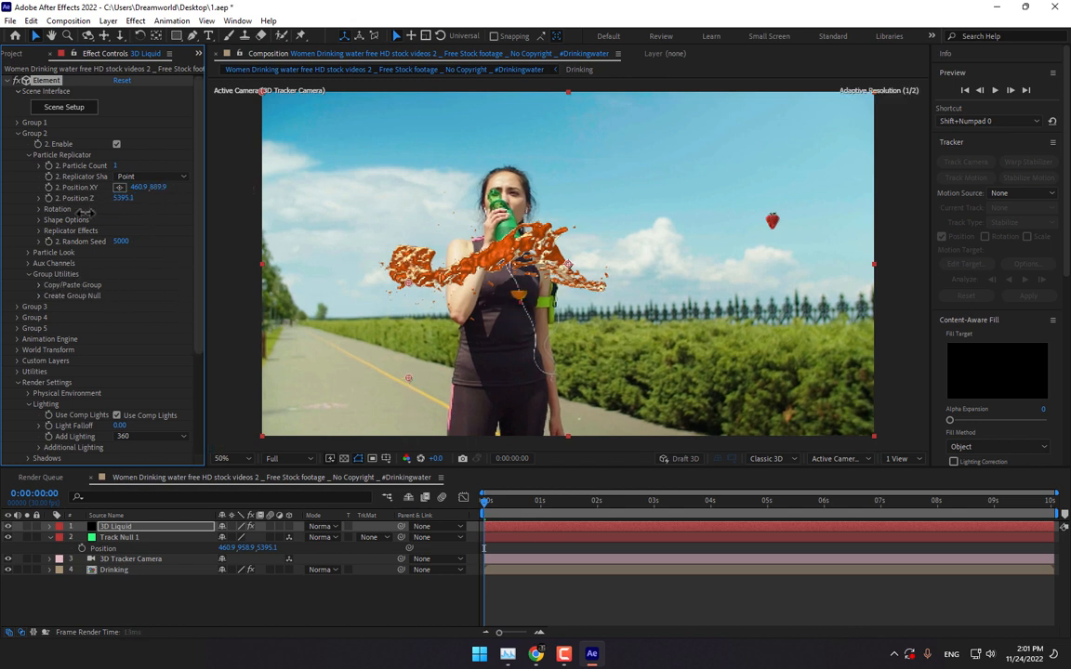
- Replicate the orange halves in a Ring shape with a Particle Count of 32 and a Shape Scale of 63
click(139, 176)
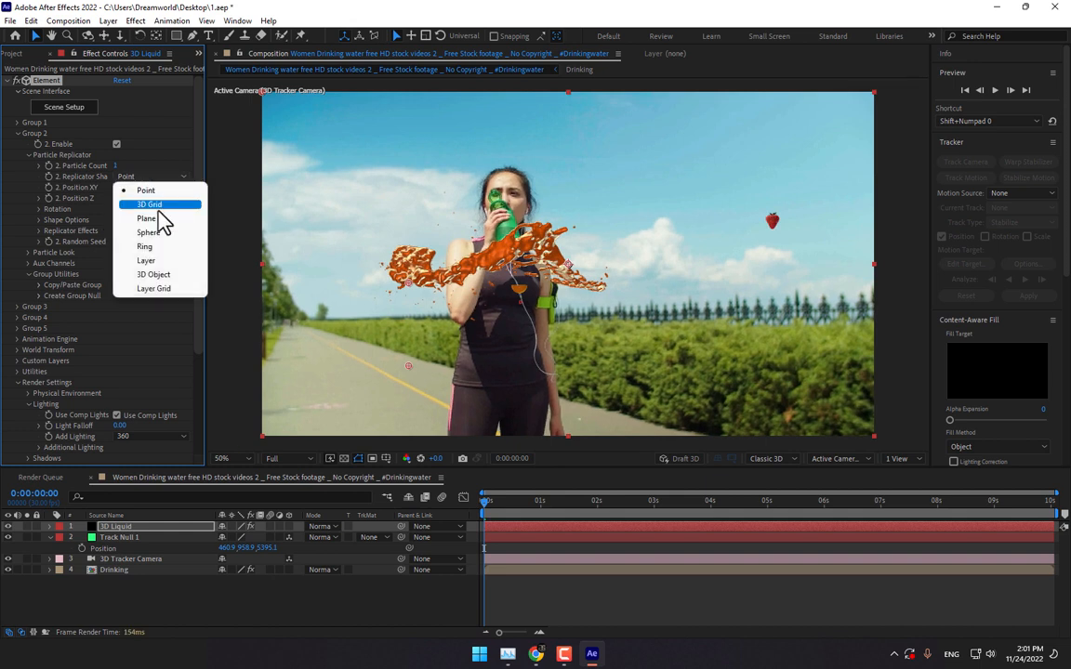
click(158, 247)
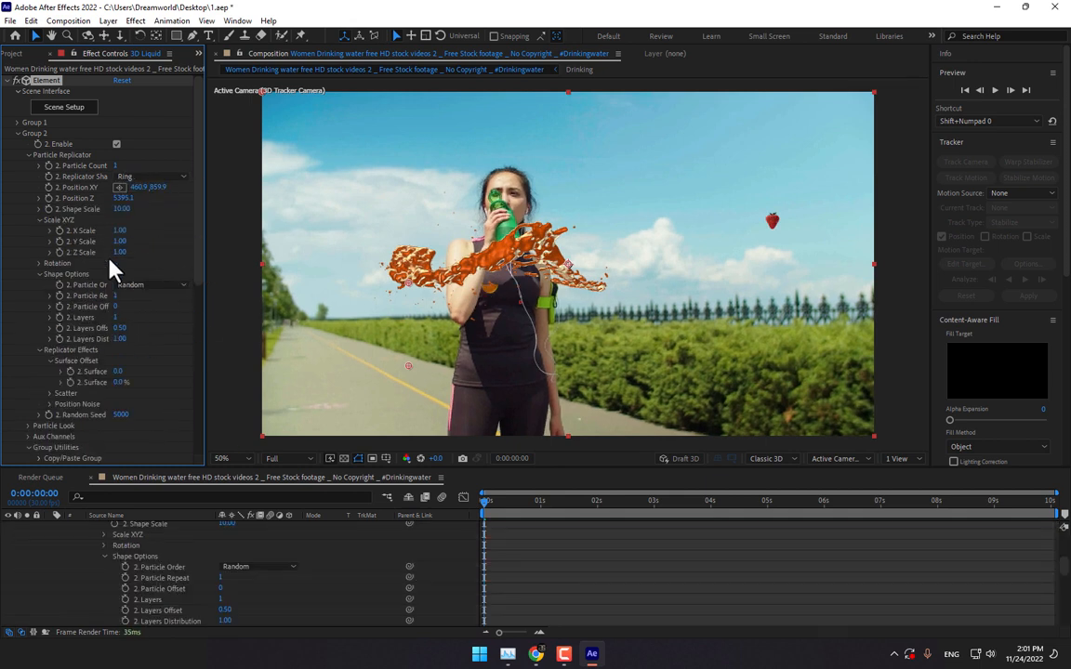
drag(116, 165, 135, 165)
drag(125, 209, 466, 212)
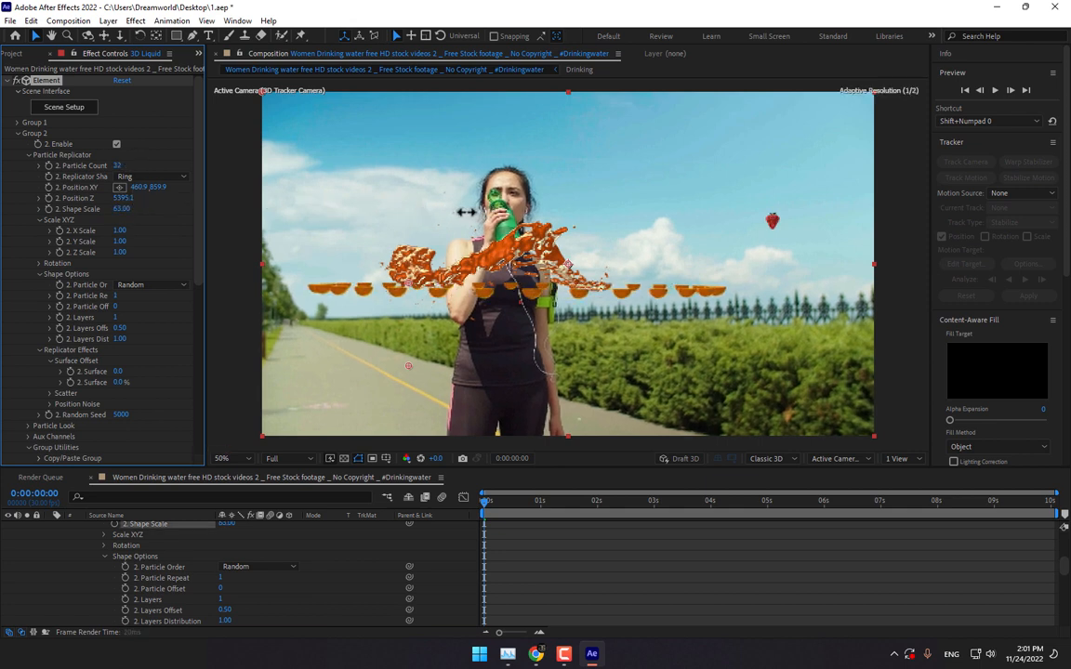
- Rotate Group 2's replicator 9° on X and 71° on Y, and change its Replicator Shape to Sphere
click(39, 264)
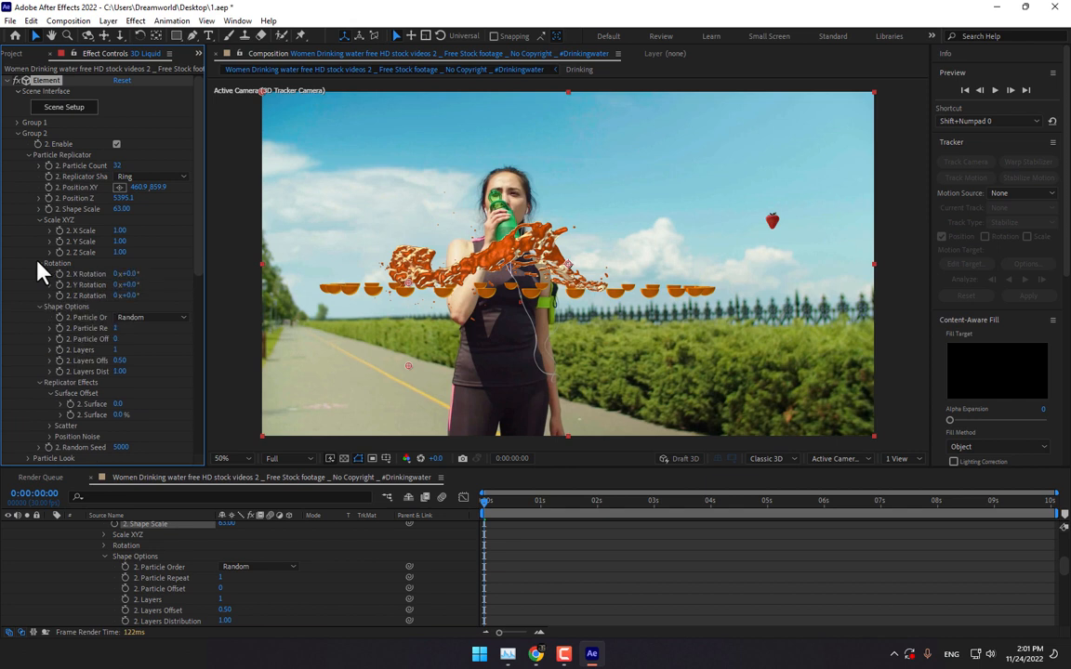
mouse_move(127, 284)
mouse_down()
mouse_move(179, 280)
mouse_move(139, 273)
mouse_up()
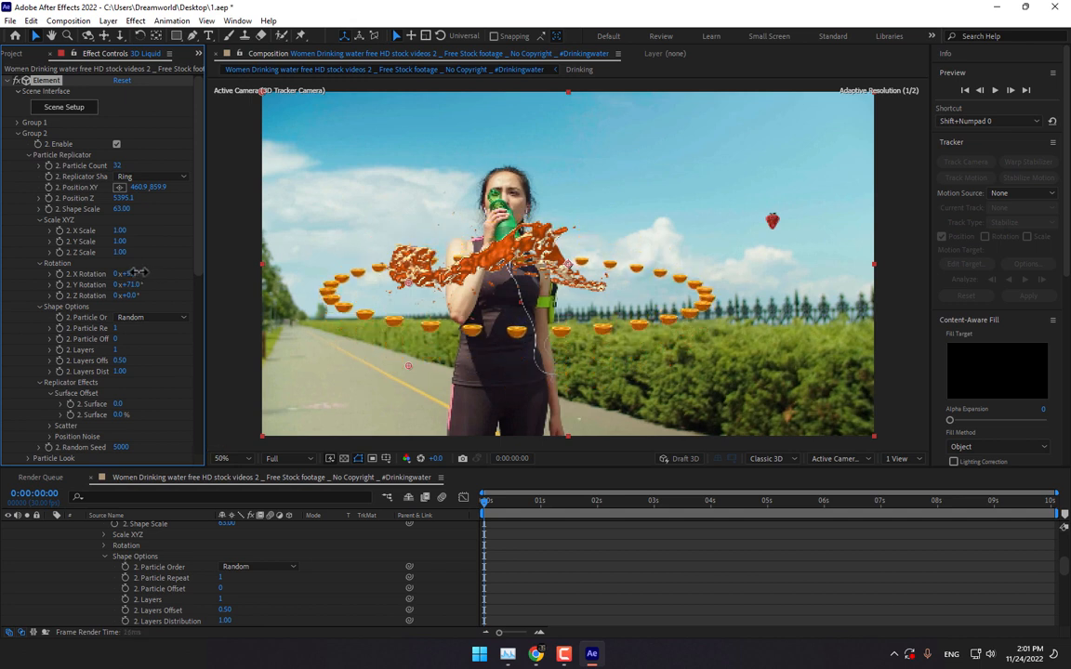
click(159, 177)
click(158, 232)
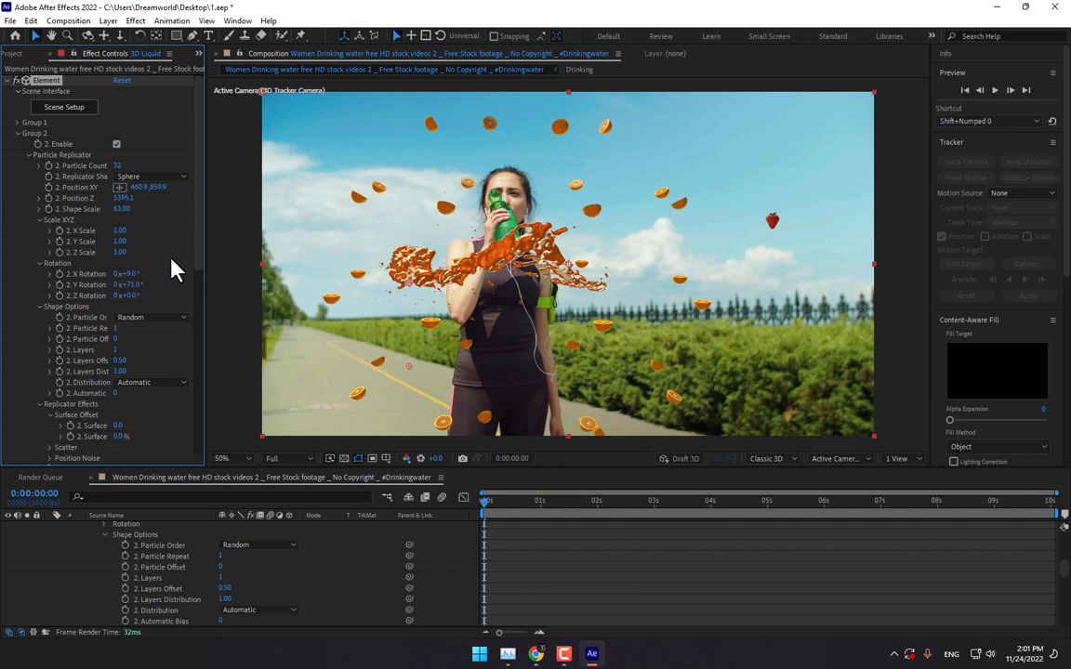
- Set Group 2's Automatic Bias to 2 and its Scatter to 3.7
scroll(158, 349, down, 1)
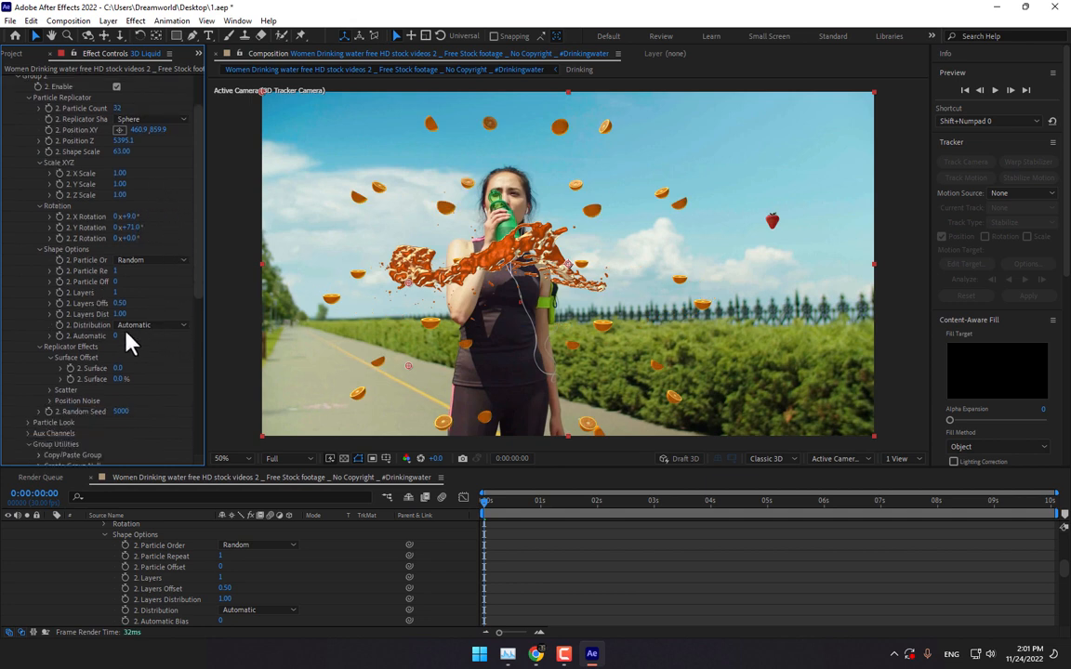
drag(116, 336, 139, 335)
drag(126, 336, 118, 335)
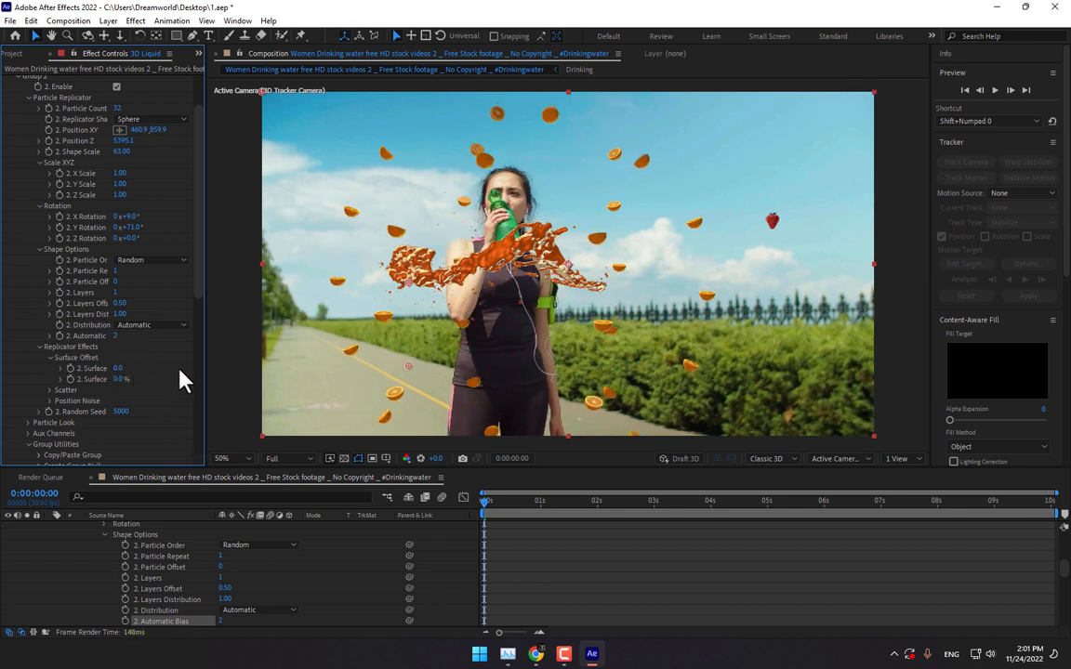
click(50, 391)
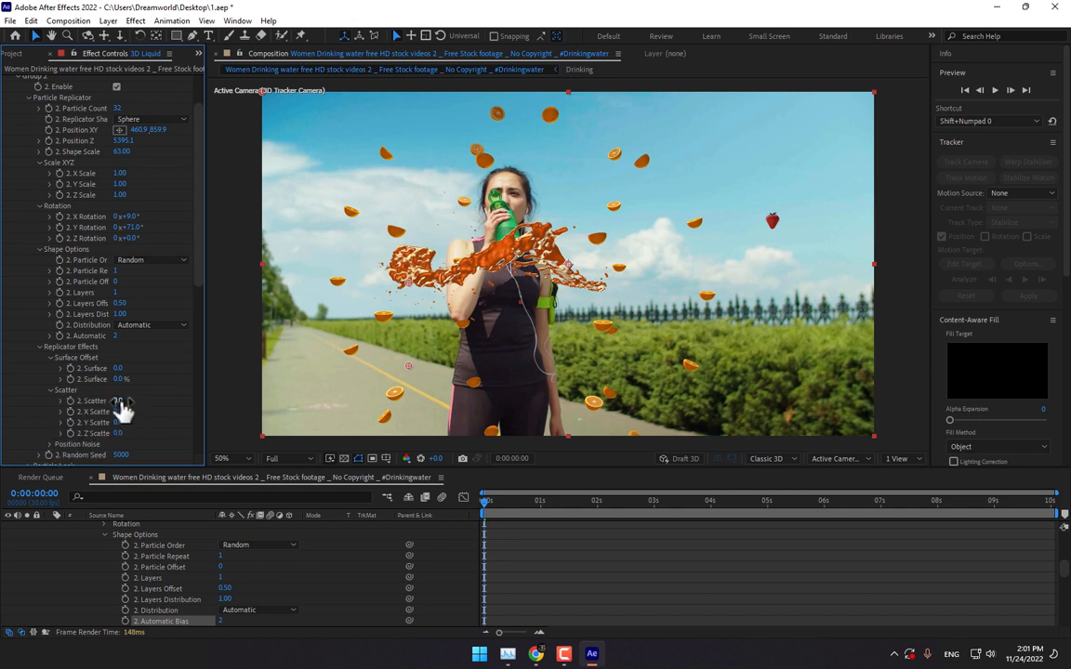
drag(118, 401, 353, 411)
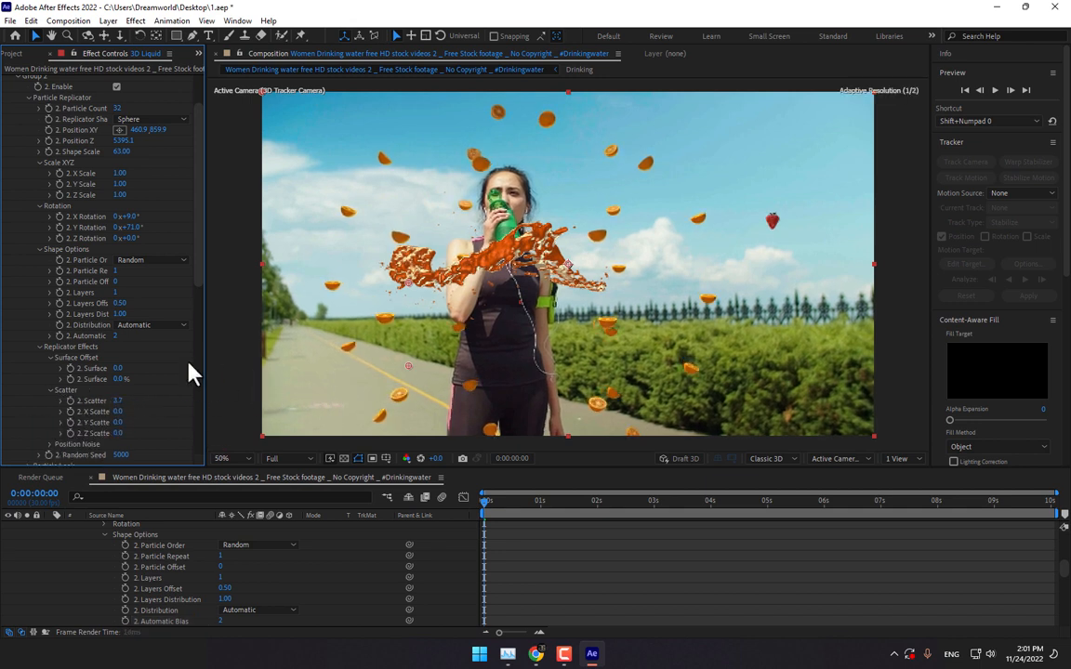
- Set Group 2's position Noise Evolution to 9° and its Noise Amount to 1.6
scroll(168, 397, up, 3)
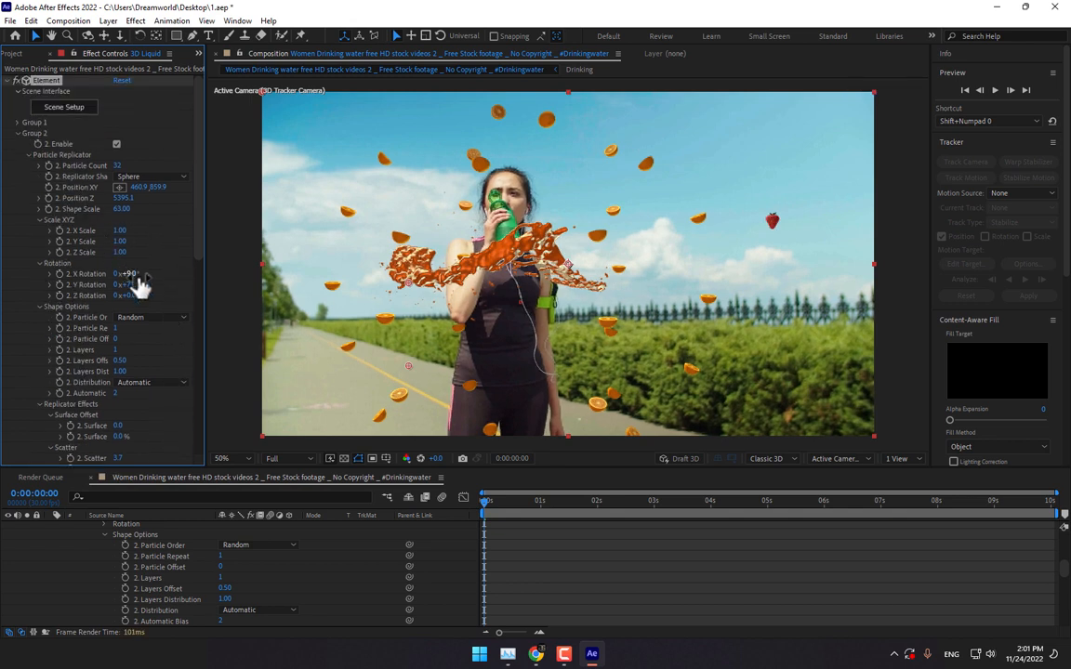
scroll(119, 363, down, 3)
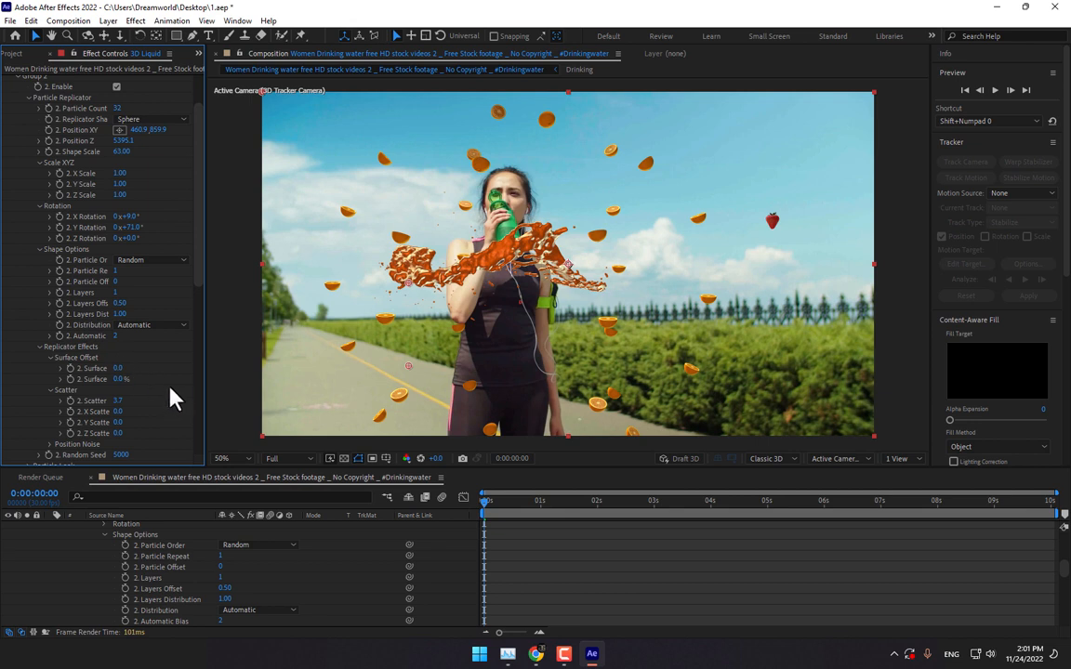
drag(206, 324, 277, 324)
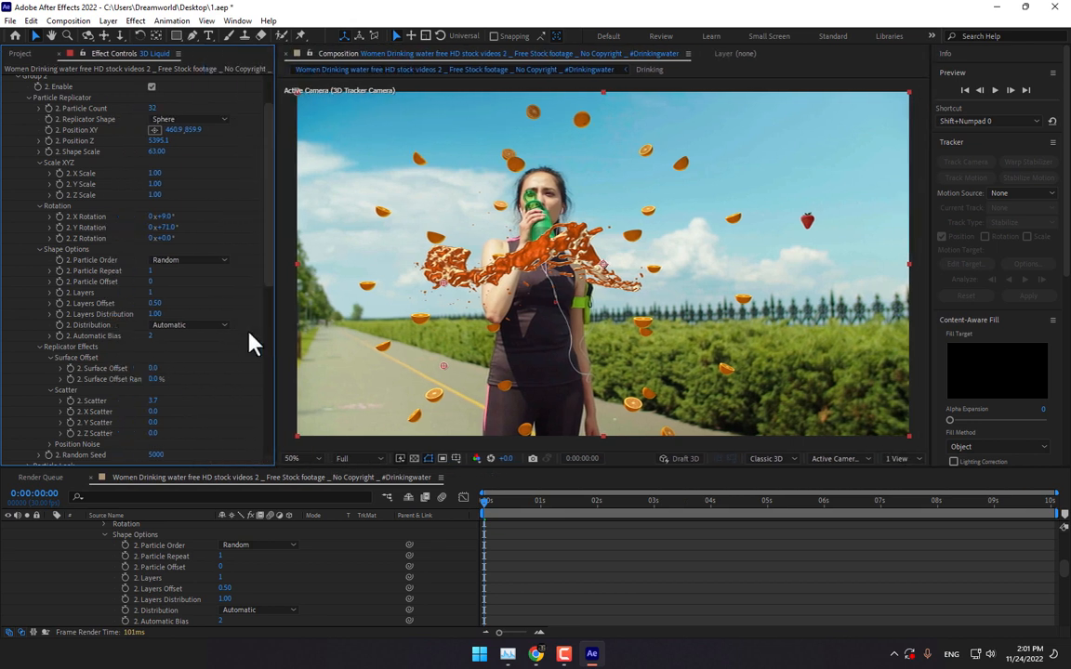
scroll(206, 368, down, 5)
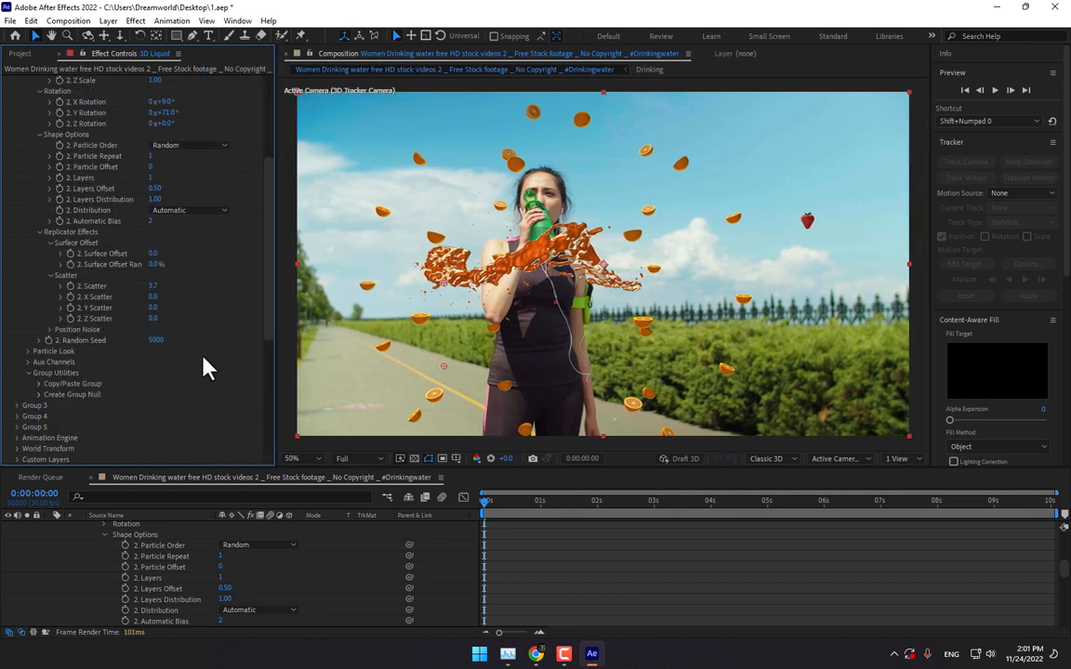
click(50, 330)
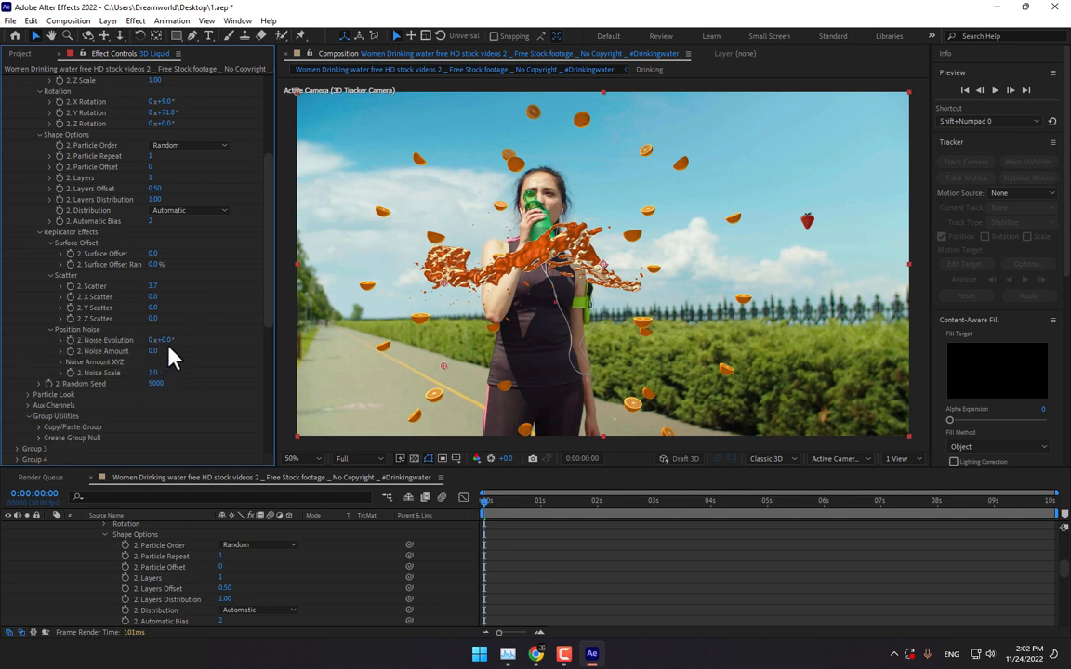
mouse_move(171, 340)
mouse_down()
mouse_move(199, 340)
mouse_move(164, 352)
mouse_up()
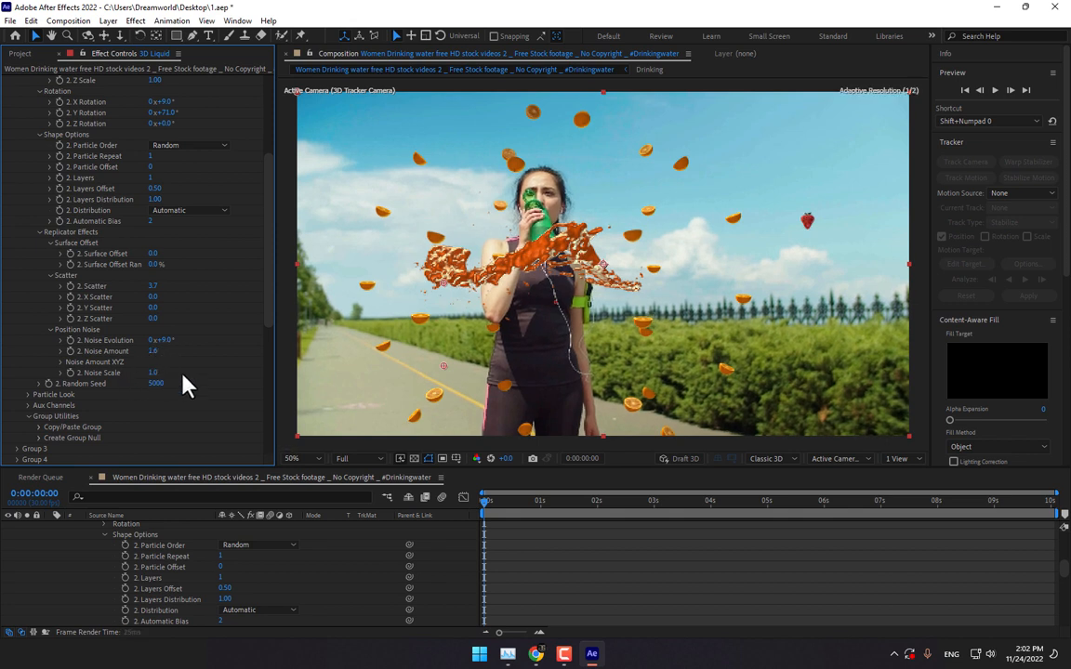
- Set the Random Seed of Group 2's Particle Replicator to 5380 to vary the arrangement of the orange halves
click(39, 384)
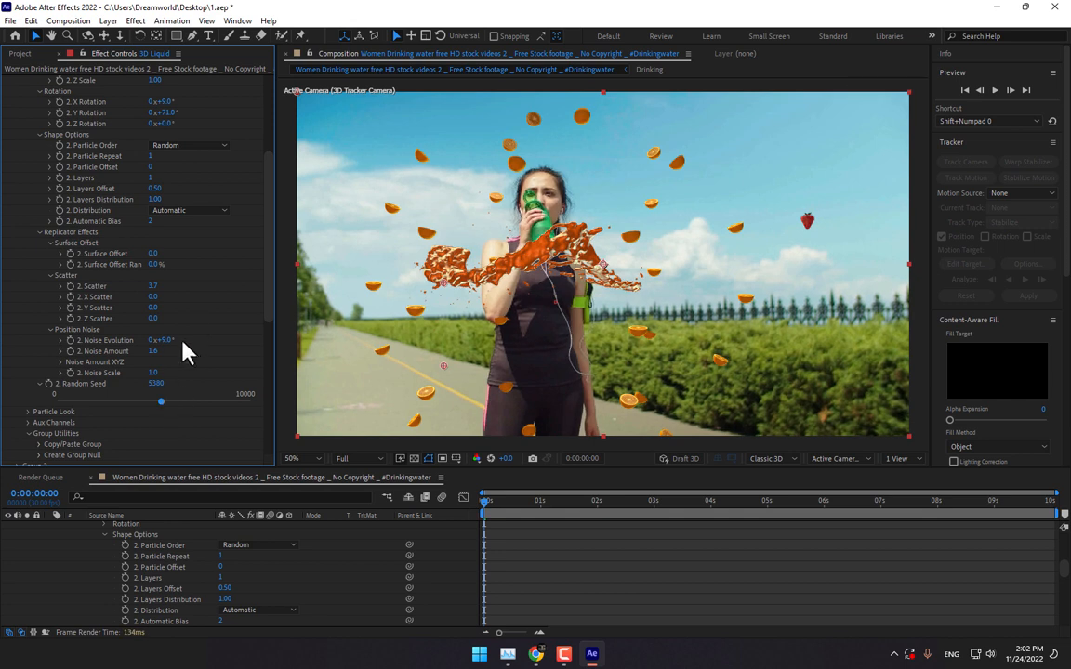
scroll(190, 336, up, 5)
scroll(198, 328, up, 3)
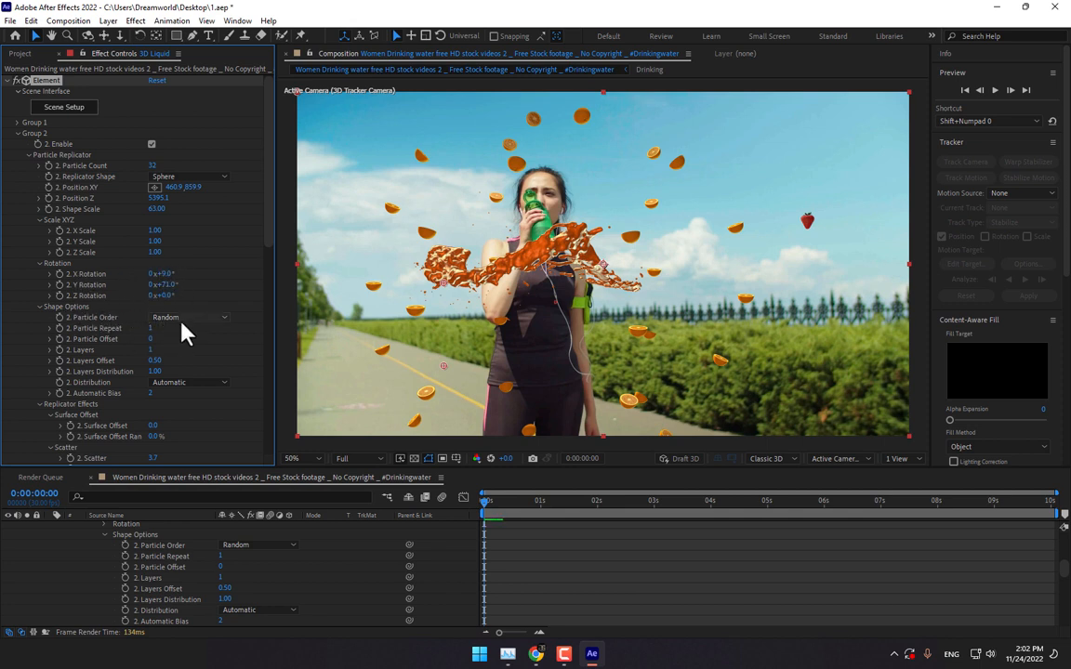
- Set Group 2's Layers Offset to 0.52 and enable Multi-Object in its Particle Look
drag(151, 332, 155, 346)
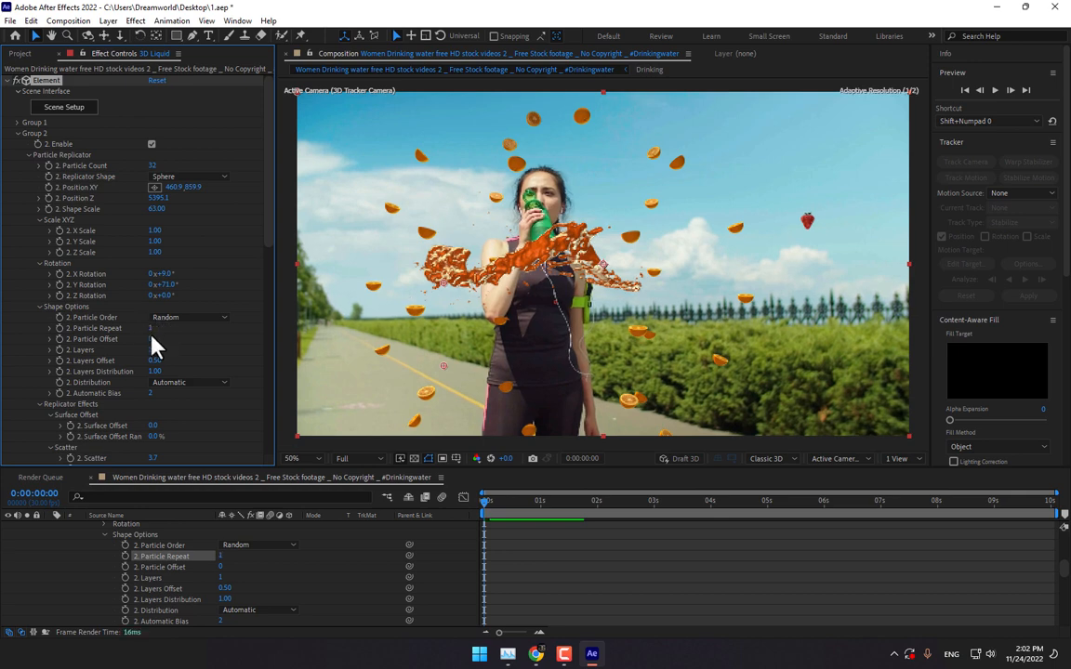
scroll(190, 345, down, 3)
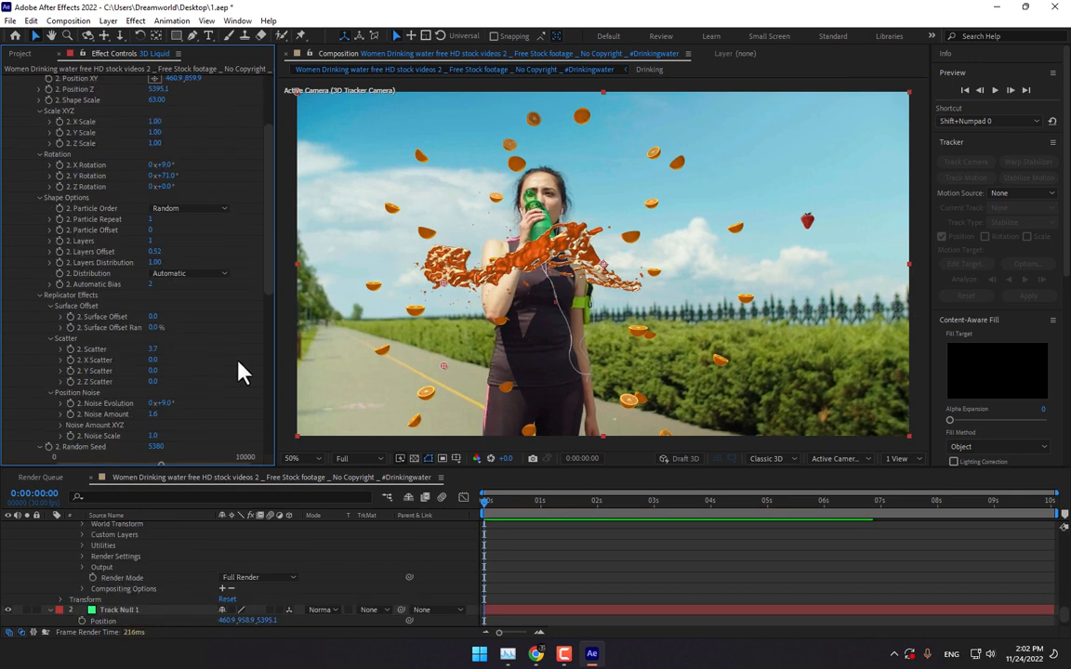
scroll(251, 353, down, 3)
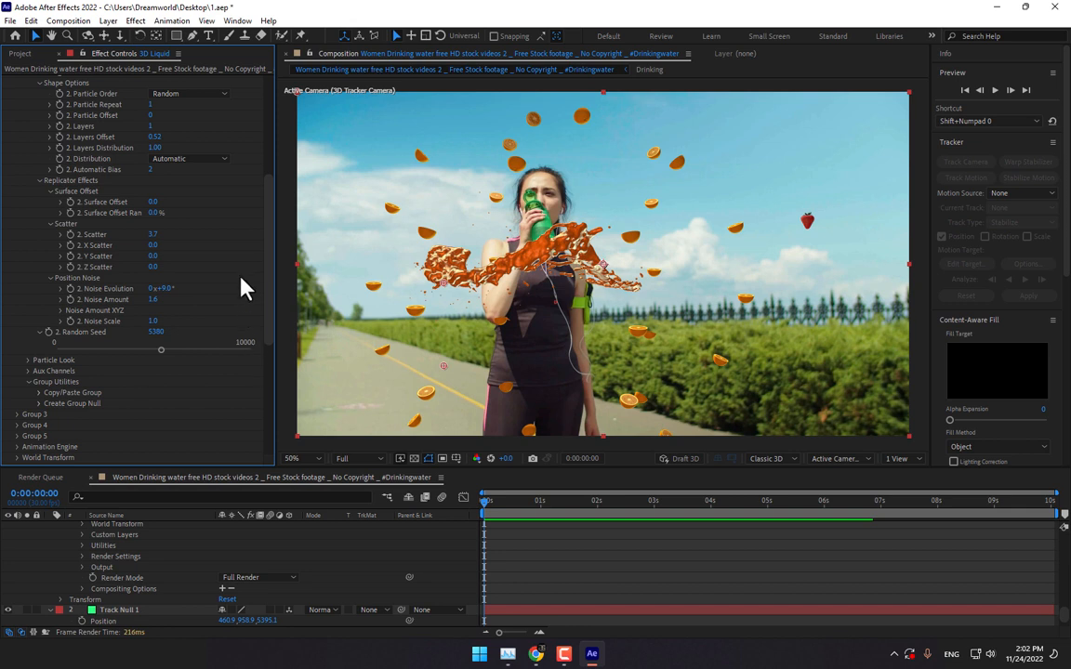
click(28, 359)
scroll(137, 443, down, 2)
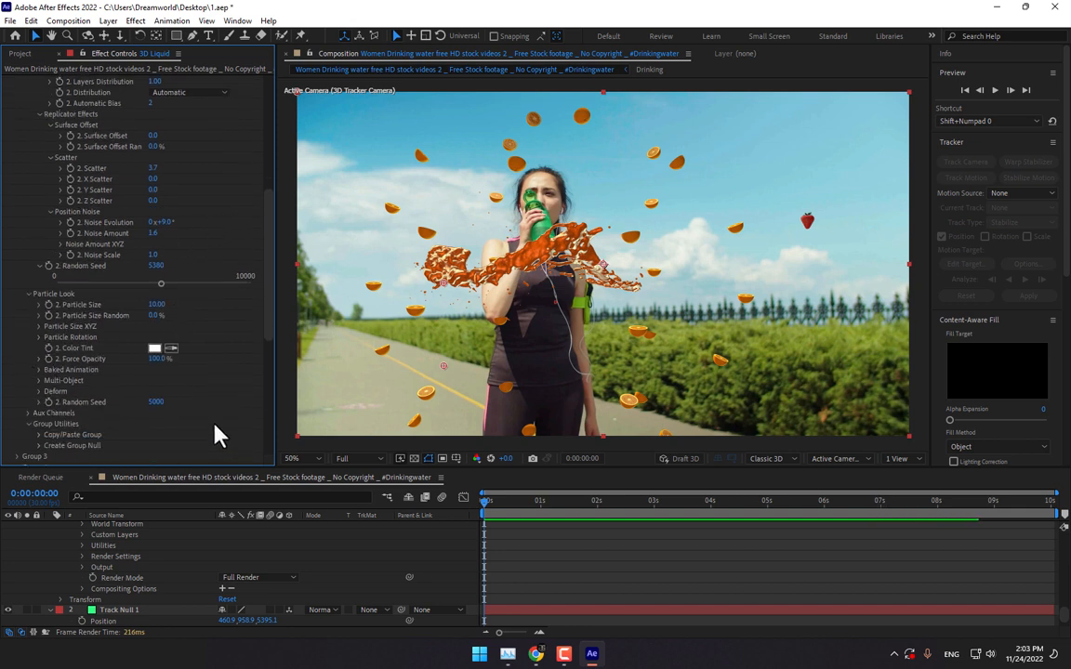
click(39, 381)
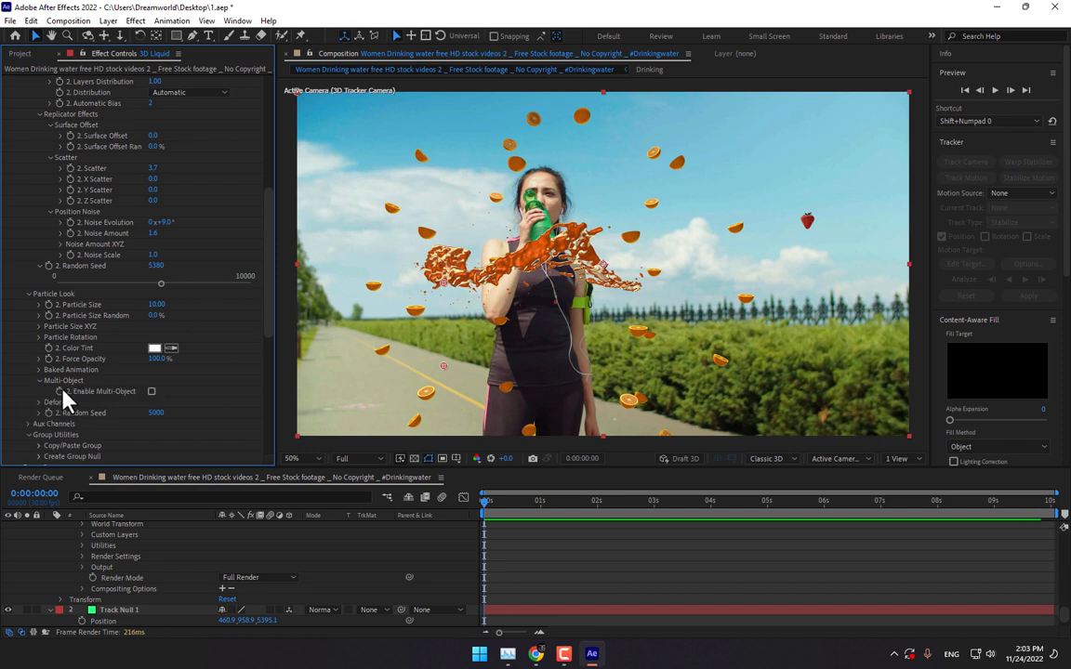
click(152, 392)
- Set Group 2's Multi-Object rotation to 73° X, 31° Y and 107° Z with 43° Rotation Random, and its Displace to 0.38
scroll(200, 372, down, 4)
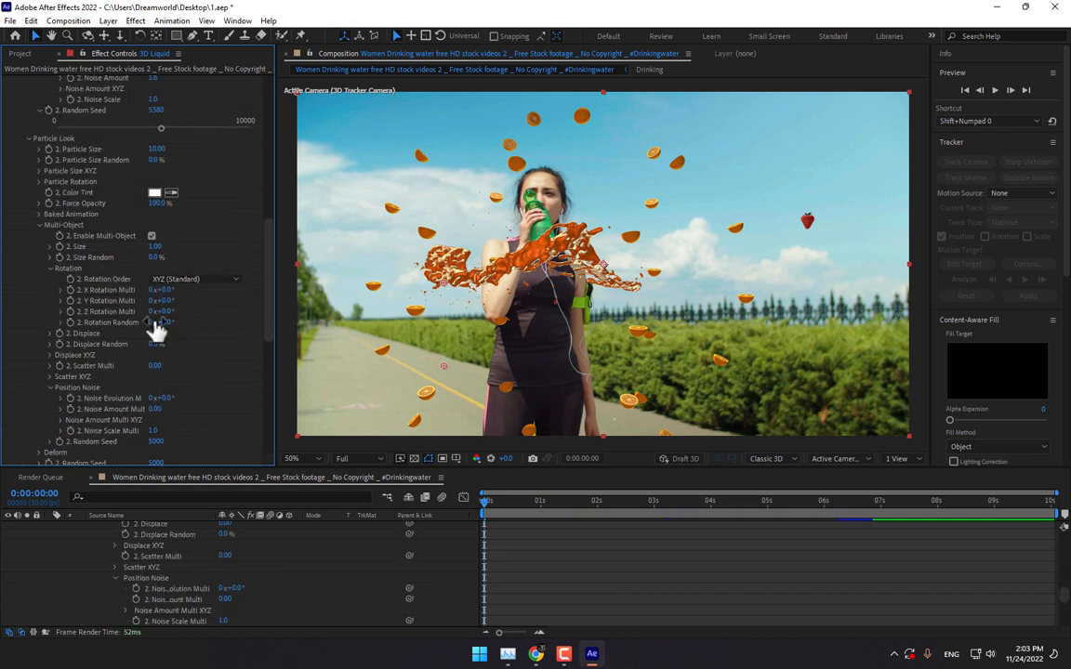
drag(163, 321, 193, 324)
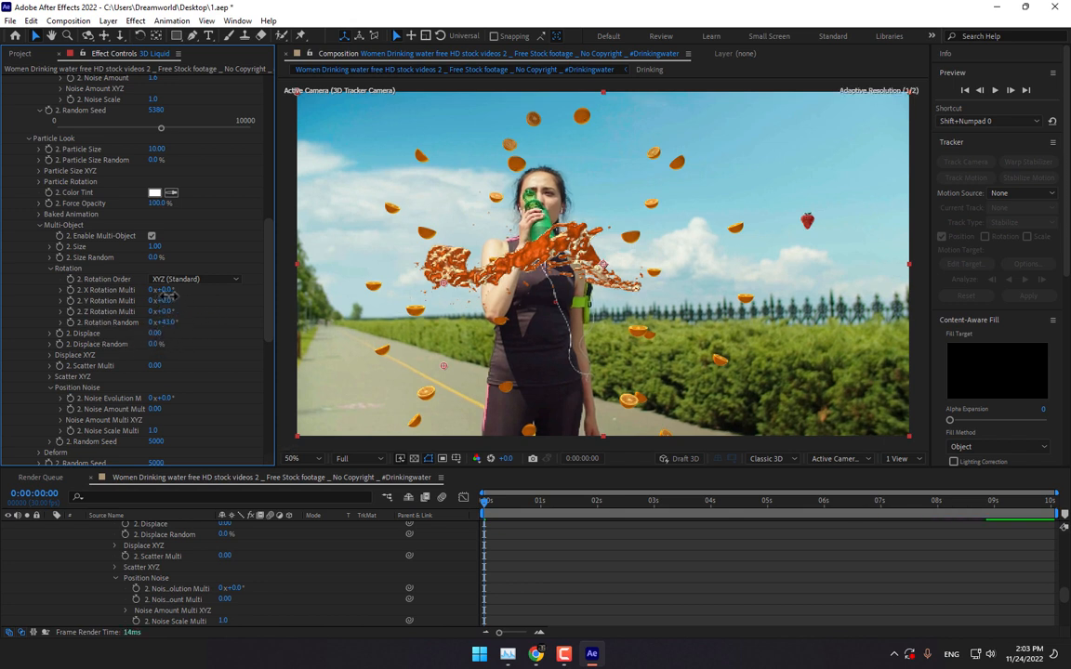
drag(171, 292, 227, 294)
drag(169, 300, 179, 331)
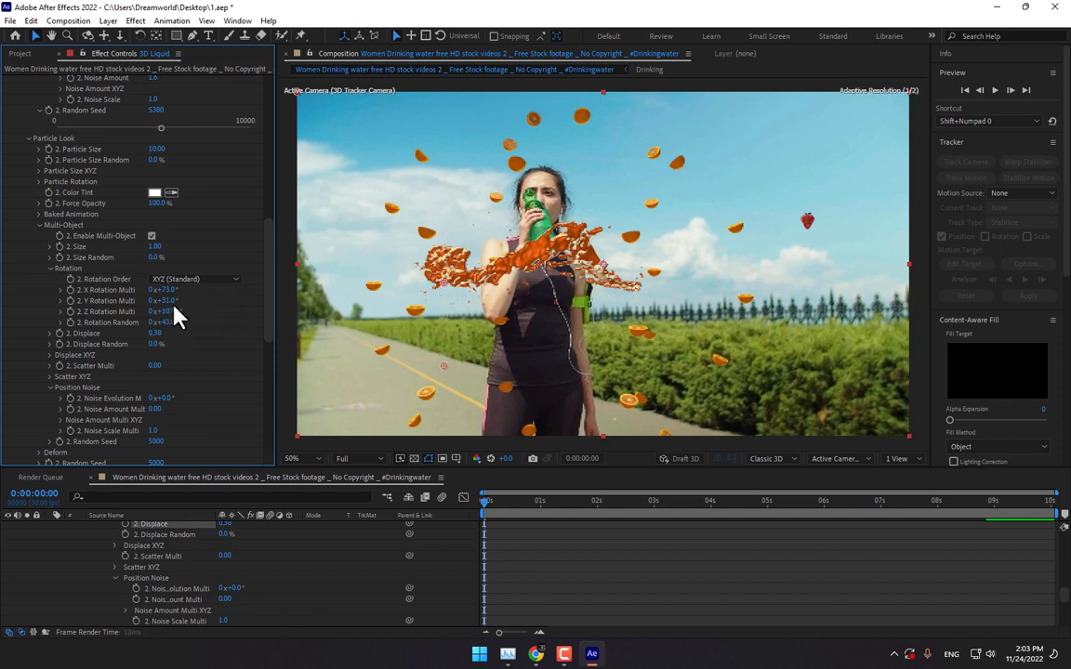
- Set Group 2's Multi-Object Size to 1.15 and its Size Random to 16%
mouse_move(155, 258)
mouse_down()
mouse_move(193, 261)
mouse_move(153, 249)
mouse_move(172, 250)
mouse_up()
scroll(188, 253, up, 2)
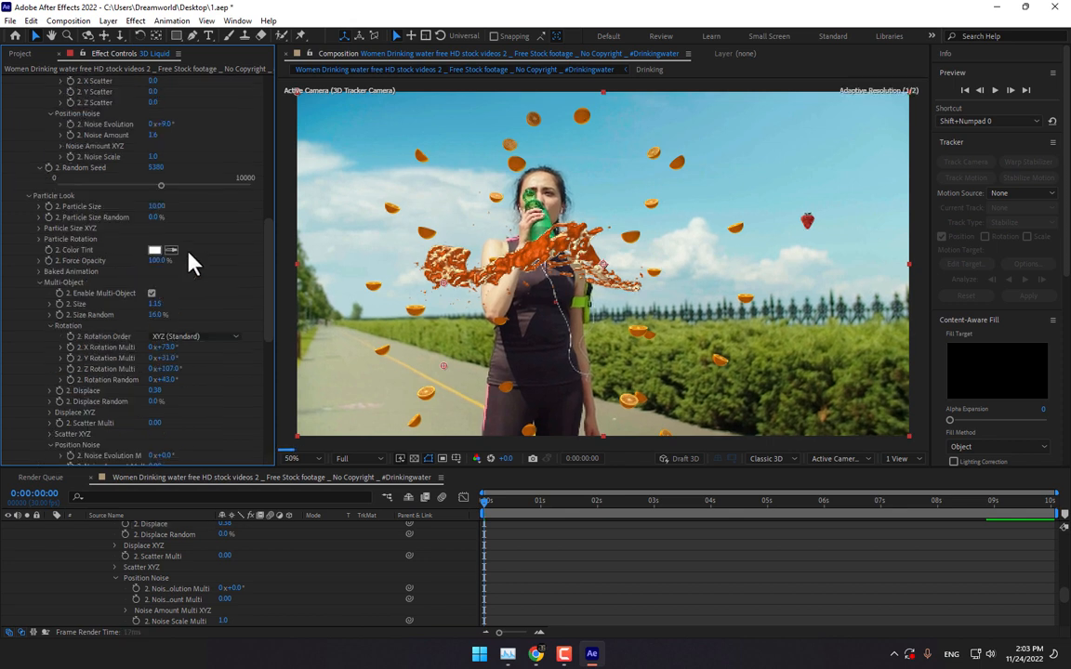
- Set Group 2's replicator Shape Scale to 63.7 and reduce its Particle Count to 12
scroll(189, 263, up, 10)
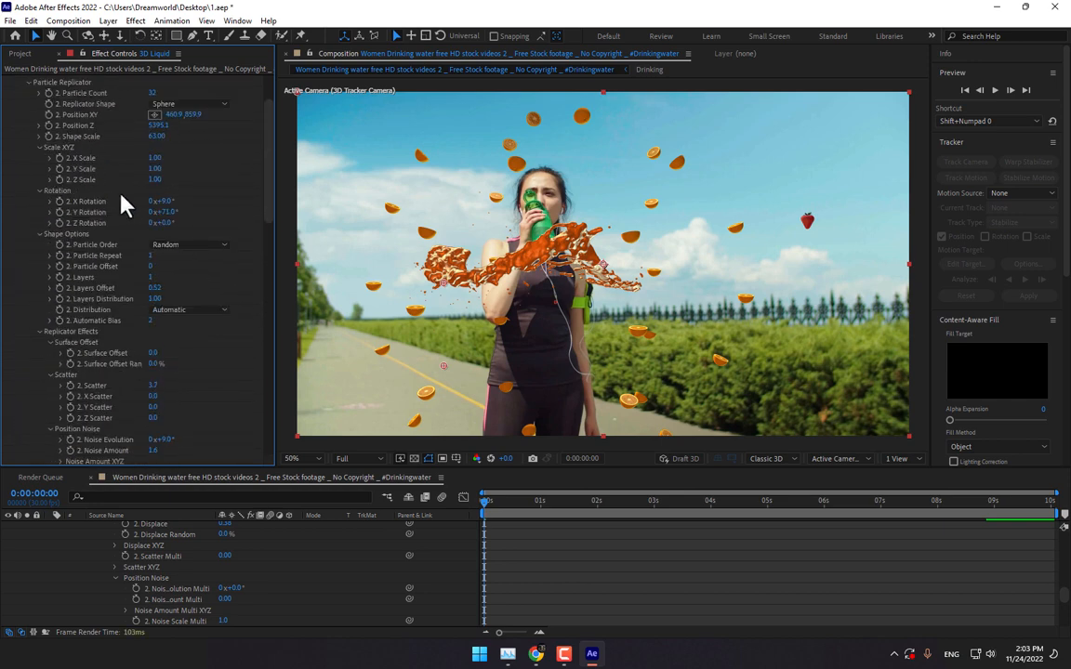
scroll(126, 207, up, 2)
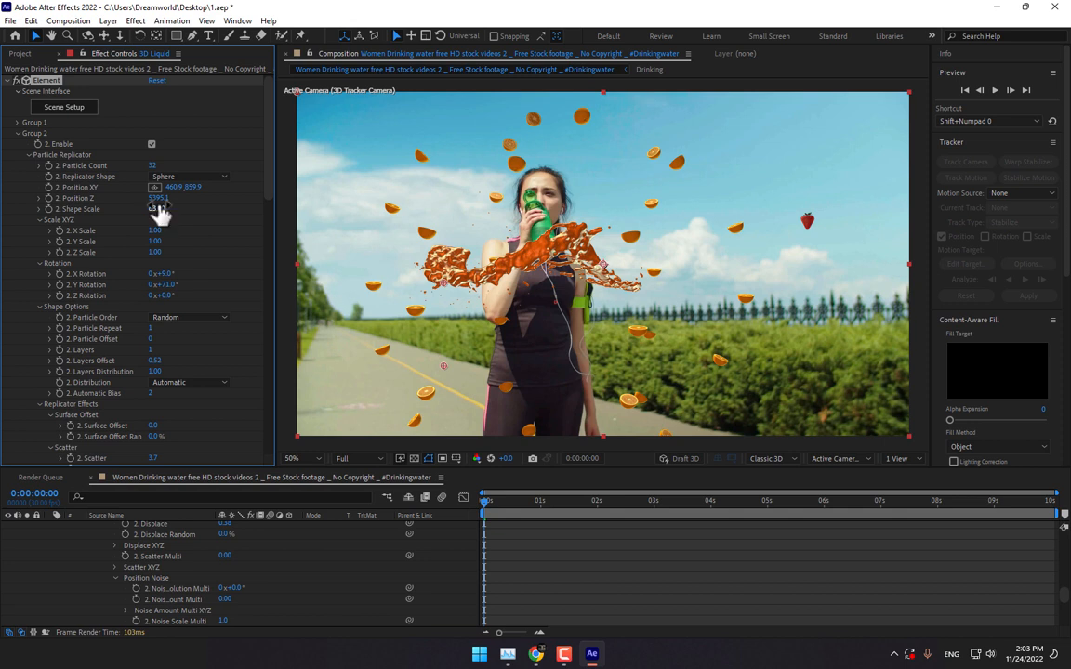
mouse_move(159, 209)
mouse_down()
mouse_move(180, 209)
mouse_move(143, 213)
mouse_up()
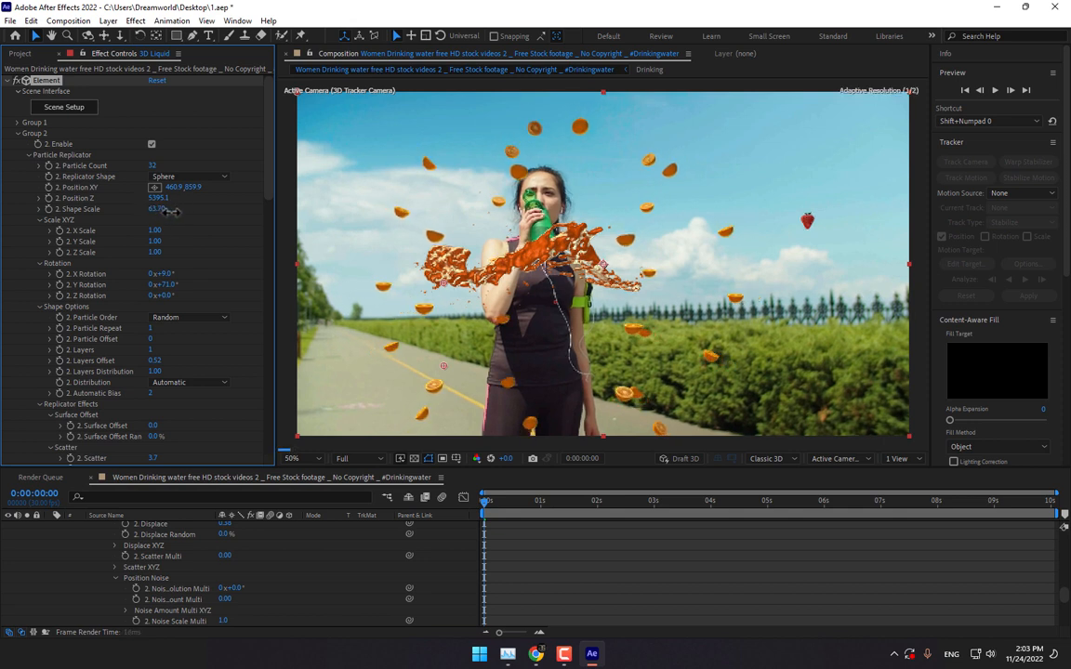
drag(151, 165, 152, 175)
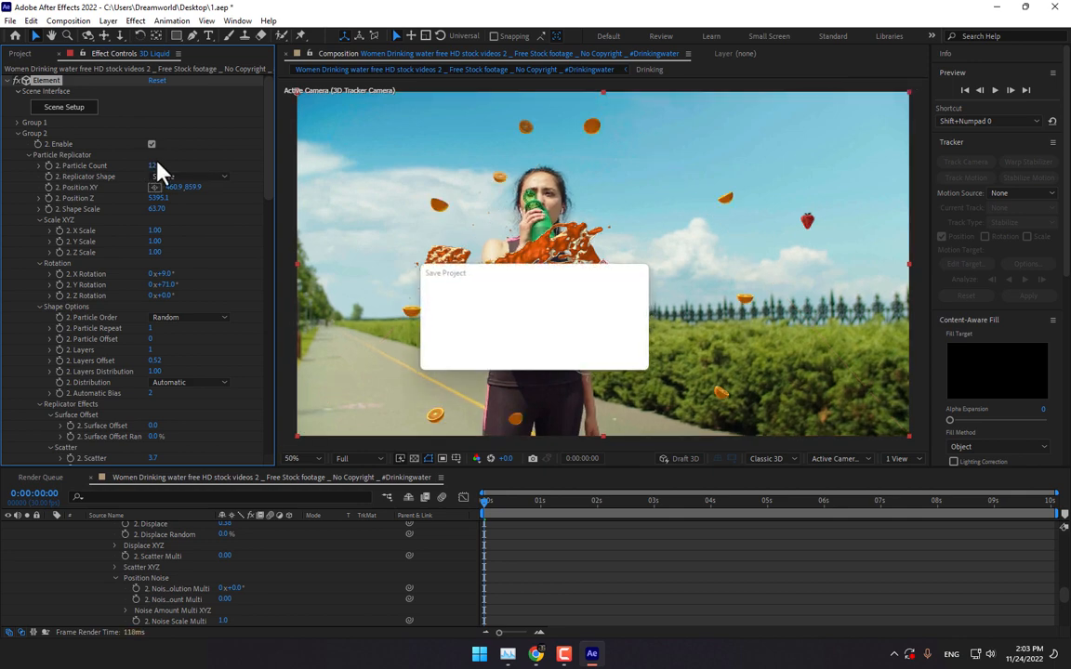
- Raise Group 2 to Position XY 460.9, 436.9 and move the current time to 0:00:02:17
drag(198, 188, 8, 109)
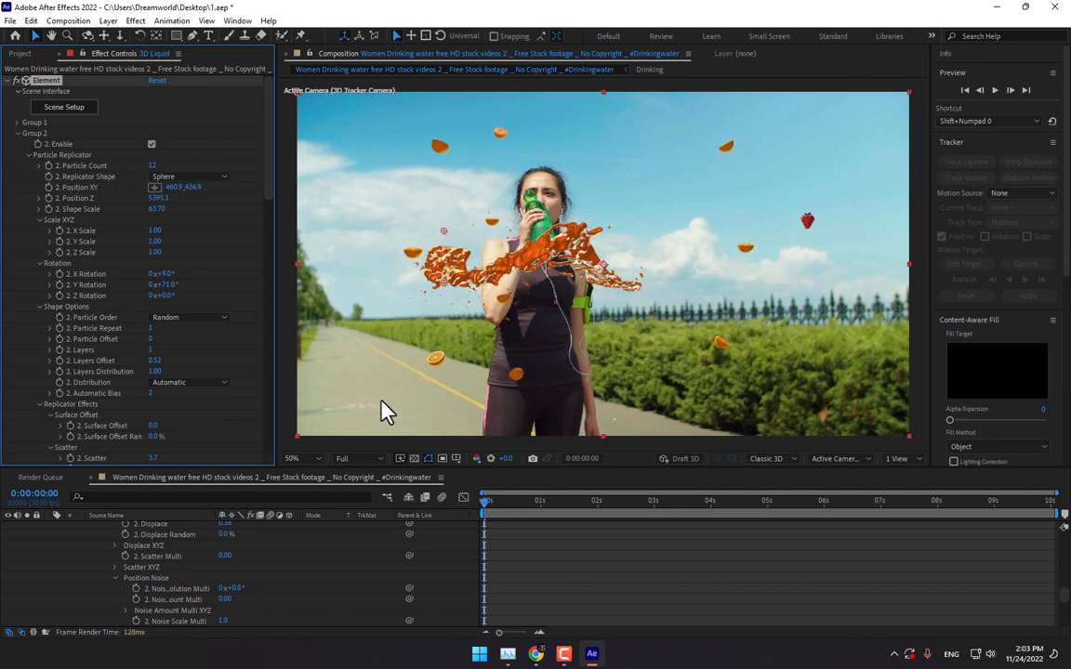
drag(498, 502, 628, 500)
- Set Group 2's replicator Scatter to 3.9 and its X Scatter to 0.2
scroll(262, 282, down, 3)
scroll(237, 346, down, 5)
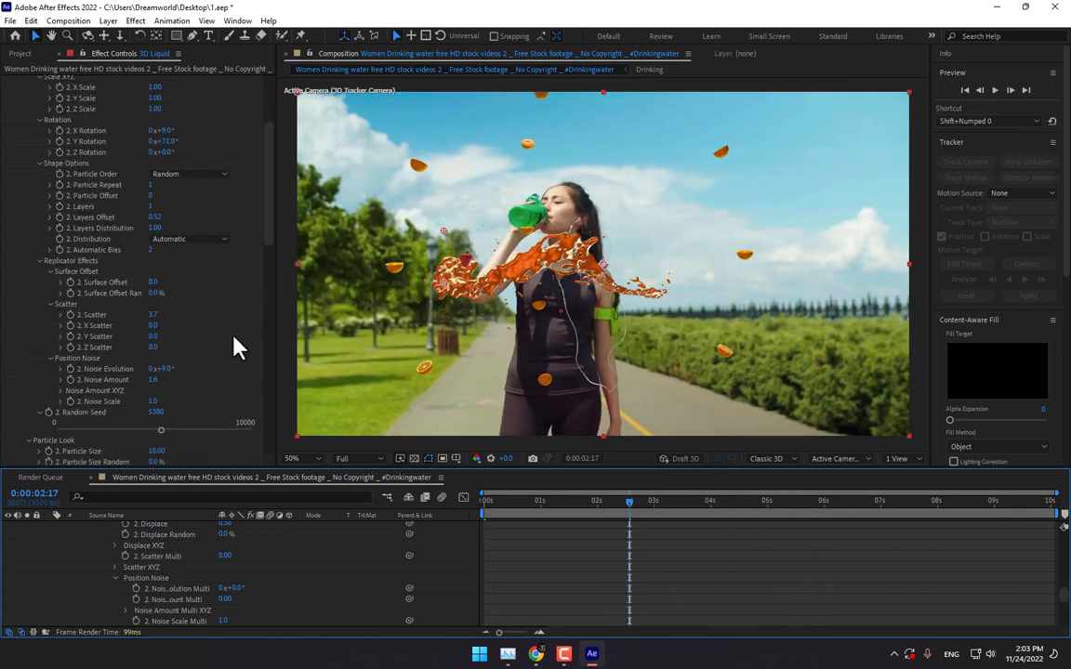
mouse_move(154, 228)
mouse_down()
mouse_move(172, 227)
mouse_move(157, 239)
mouse_move(177, 240)
mouse_move(165, 240)
mouse_up()
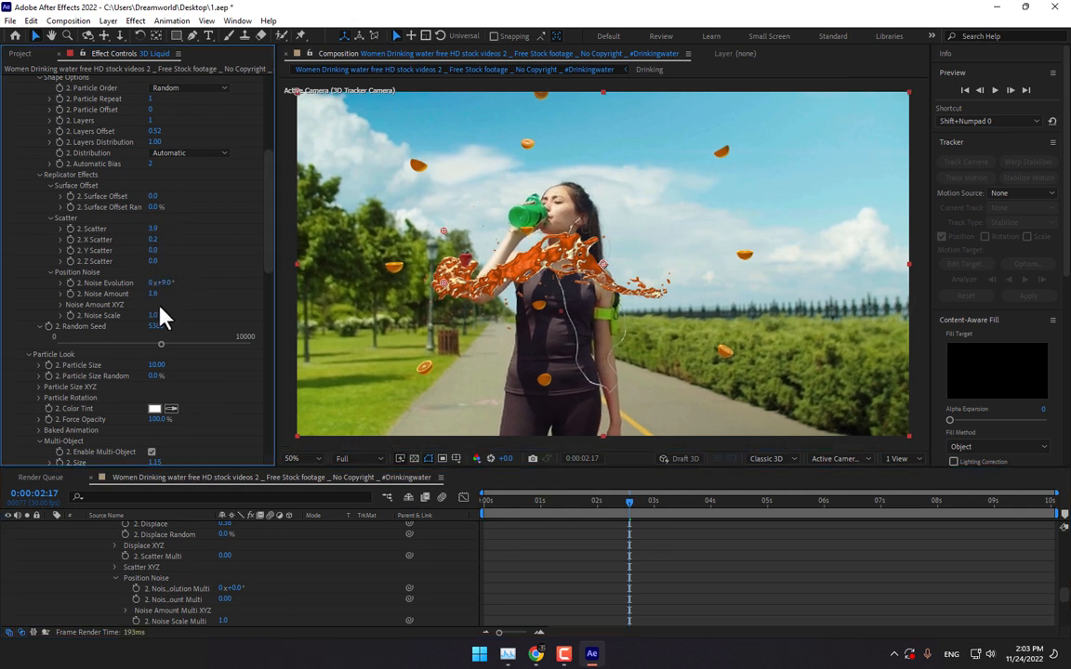
- Set Group 2's Multi-Object Displace to 0.92 and its Displace Random to 50%
scroll(223, 293, down, 4)
scroll(216, 327, down, 3)
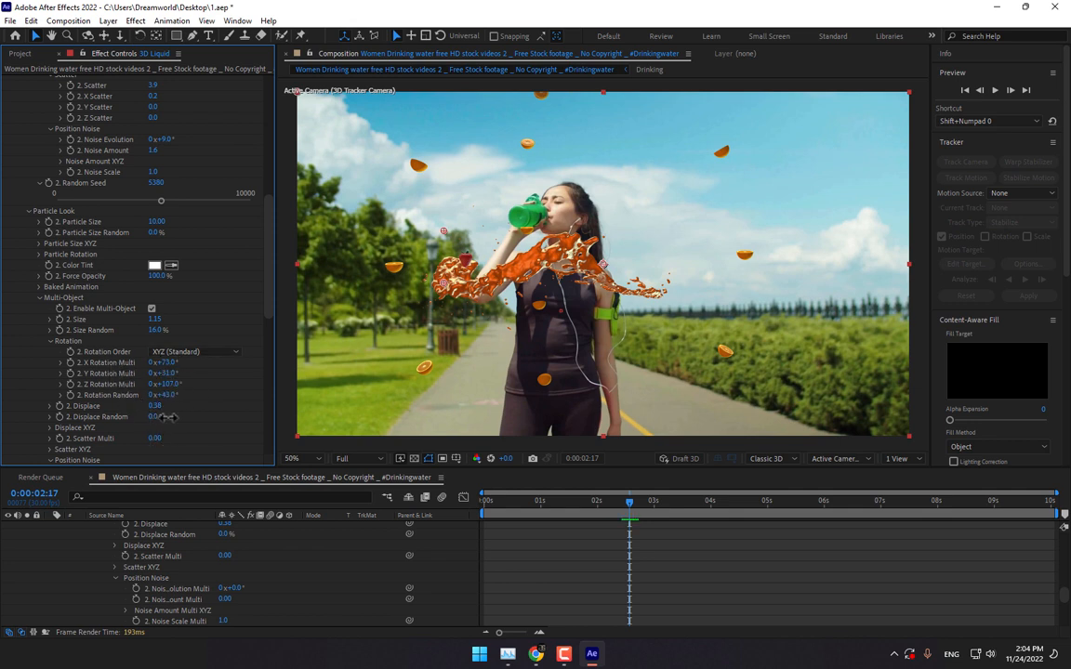
drag(155, 416, 198, 407)
- Rotate Group 2's replicator 37° on X, 85° on Y and 21° on Z
scroll(222, 287, up, 5)
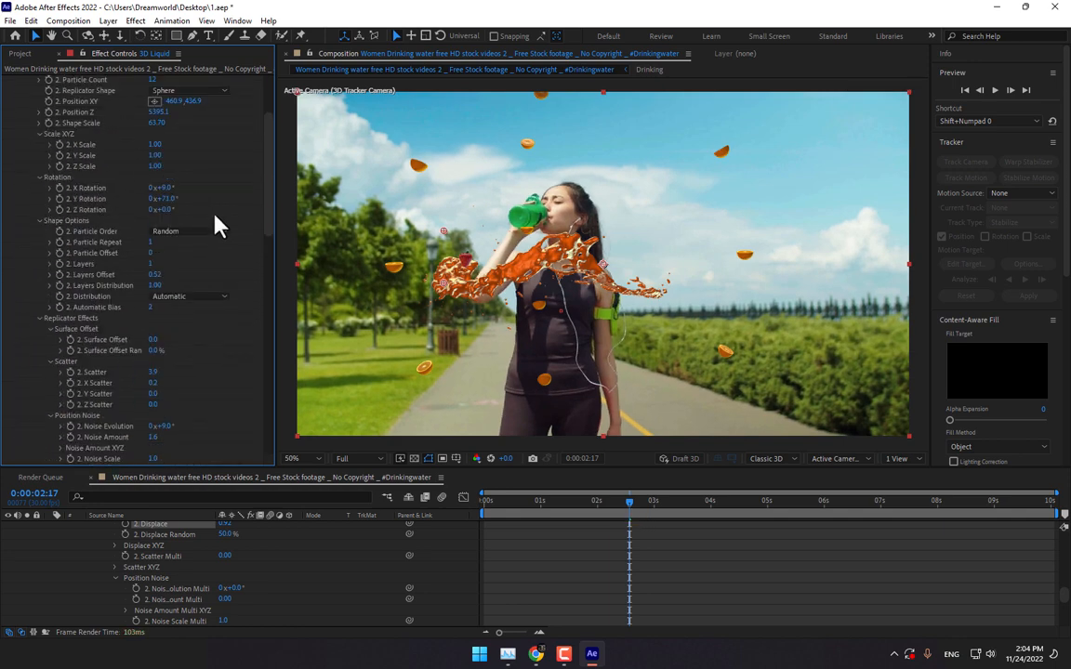
scroll(191, 187, up, 3)
drag(160, 228, 187, 218)
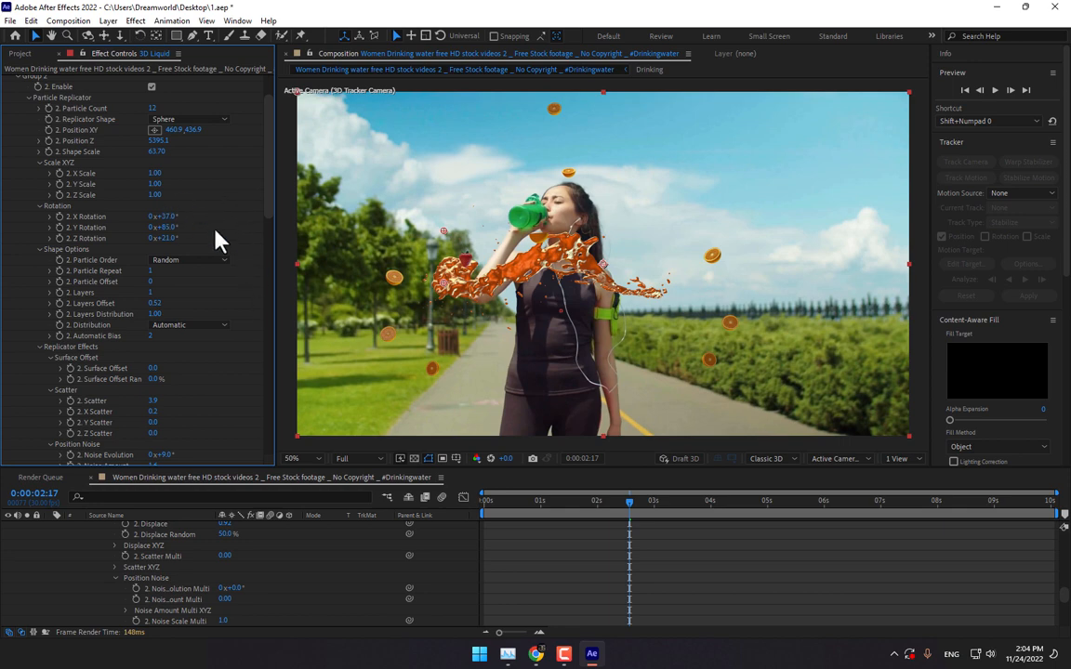
- Set Group 2's Multi-Object X Displace to 0.18, Y Displace to 0.30 and Scatter Multi to 0.20
scroll(239, 294, down, 6)
scroll(233, 302, down, 4)
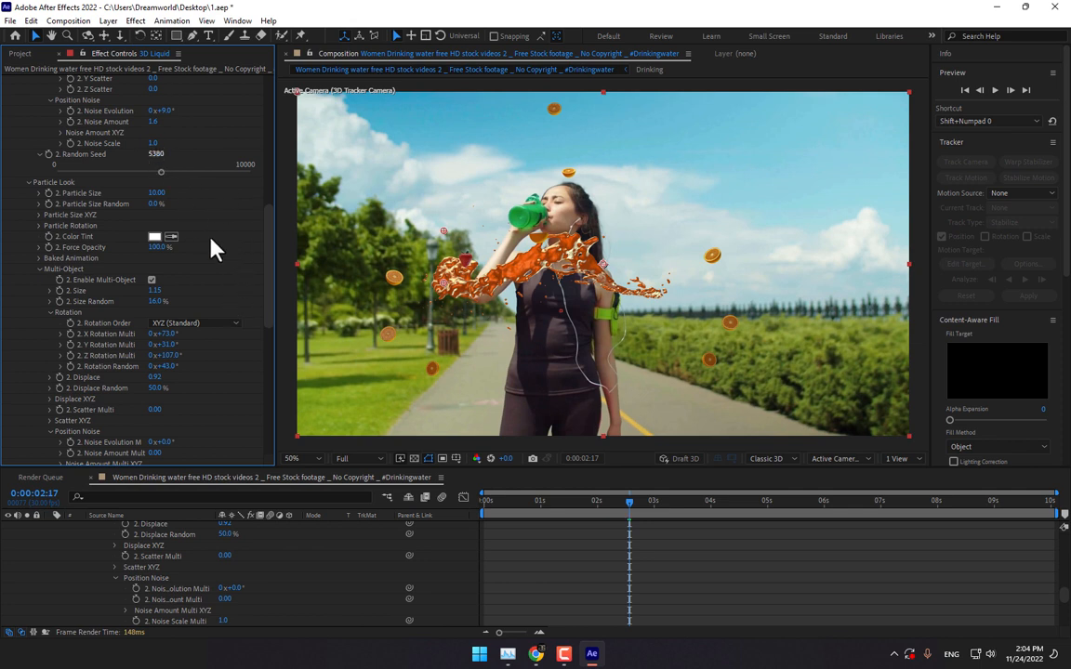
scroll(230, 291, down, 4)
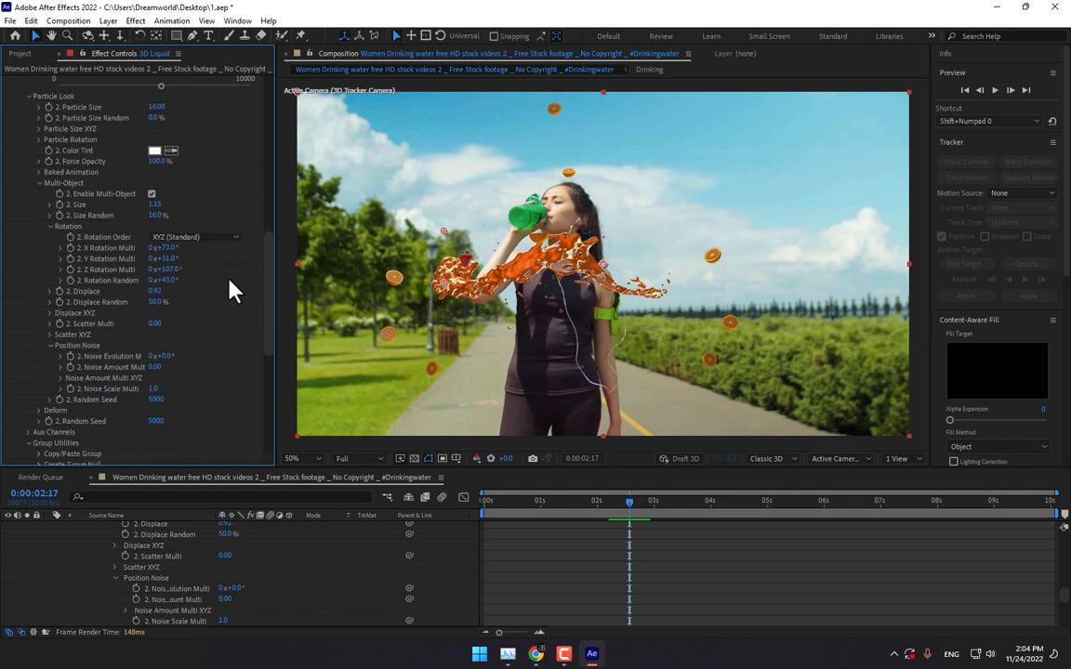
click(50, 313)
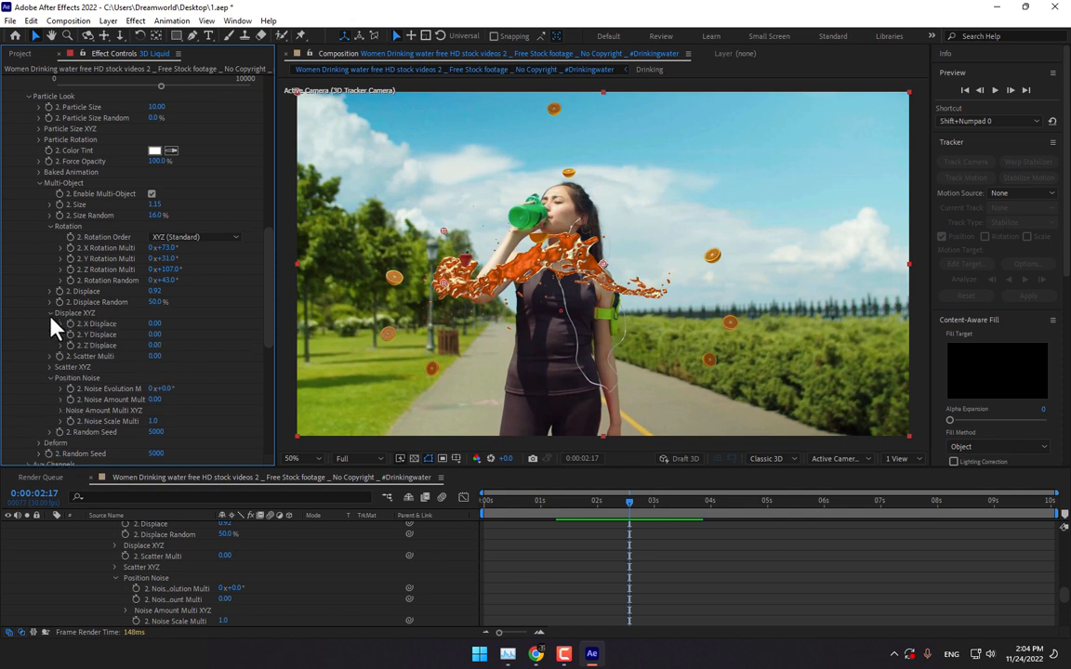
drag(155, 324, 176, 356)
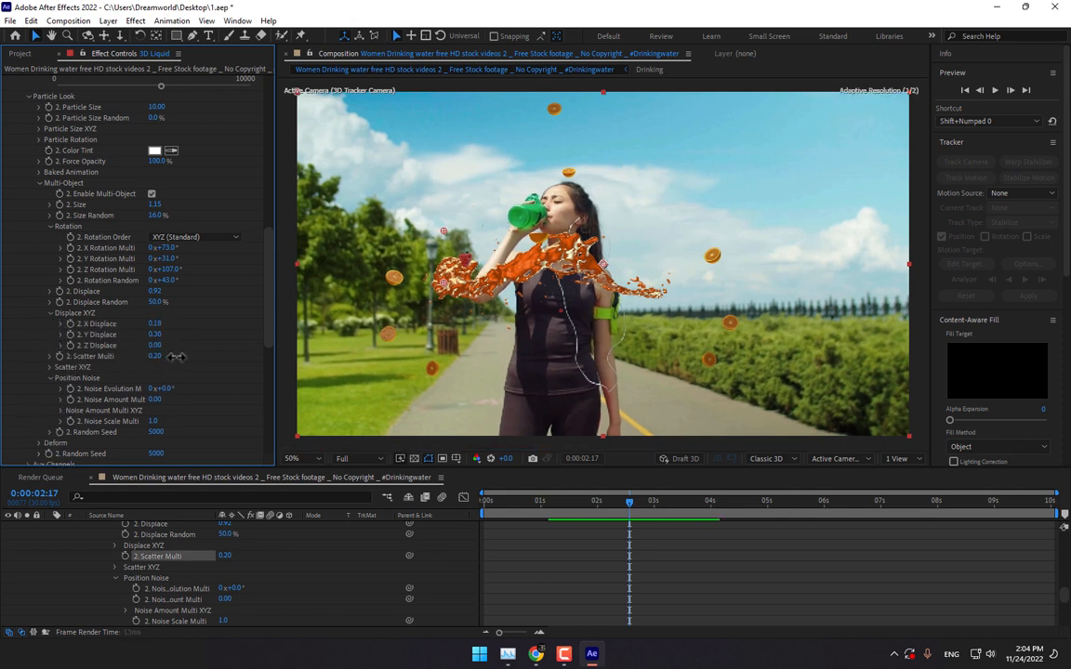
- Set Group 2's X Scatter Multi to 0.38 and its Multi-Object Size to 1.39
click(50, 368)
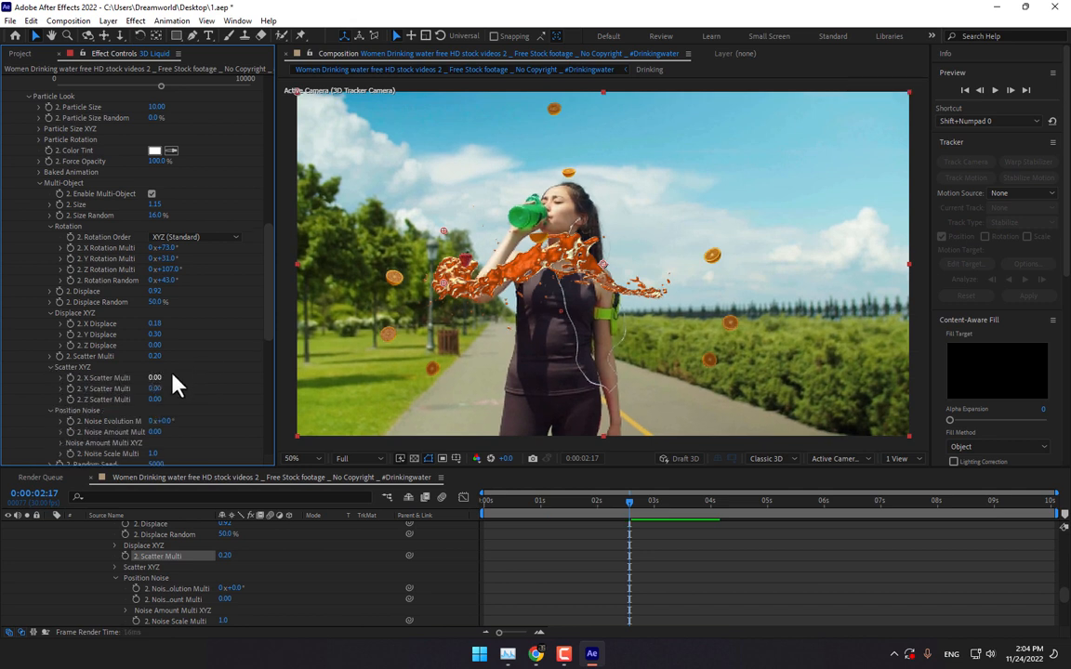
drag(157, 377, 183, 376)
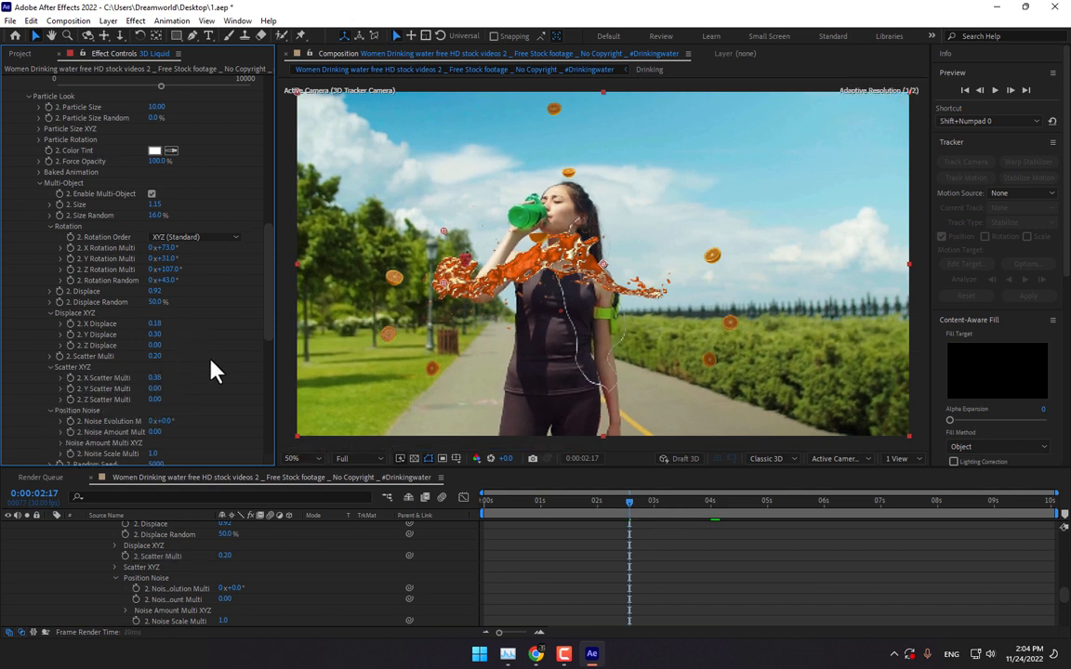
scroll(209, 353, up, 3)
click(152, 280)
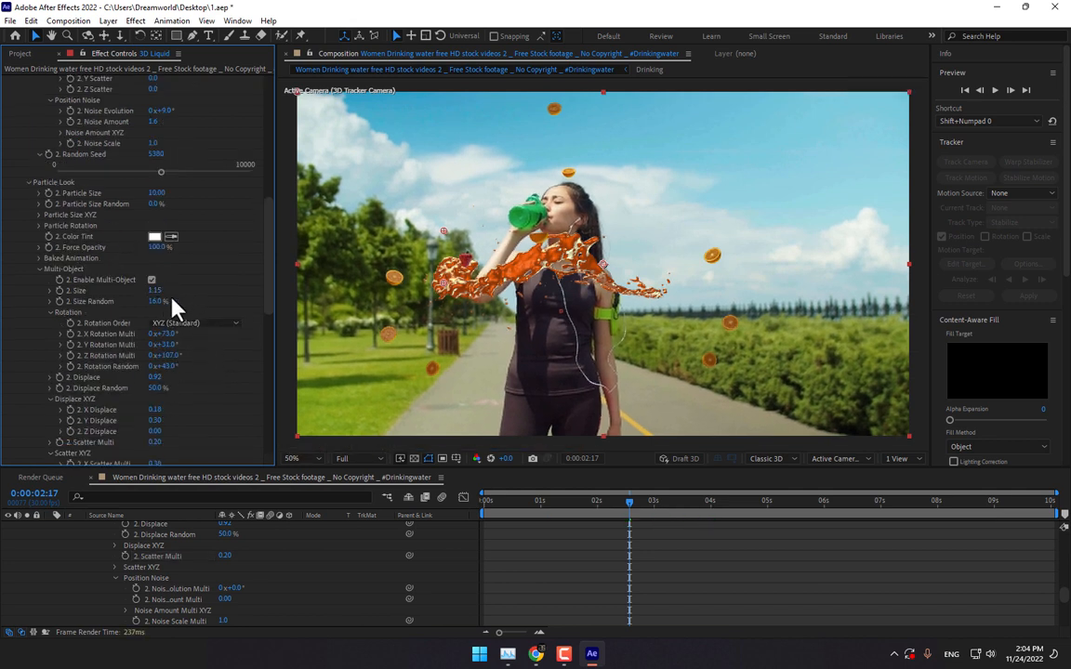
drag(159, 291, 180, 295)
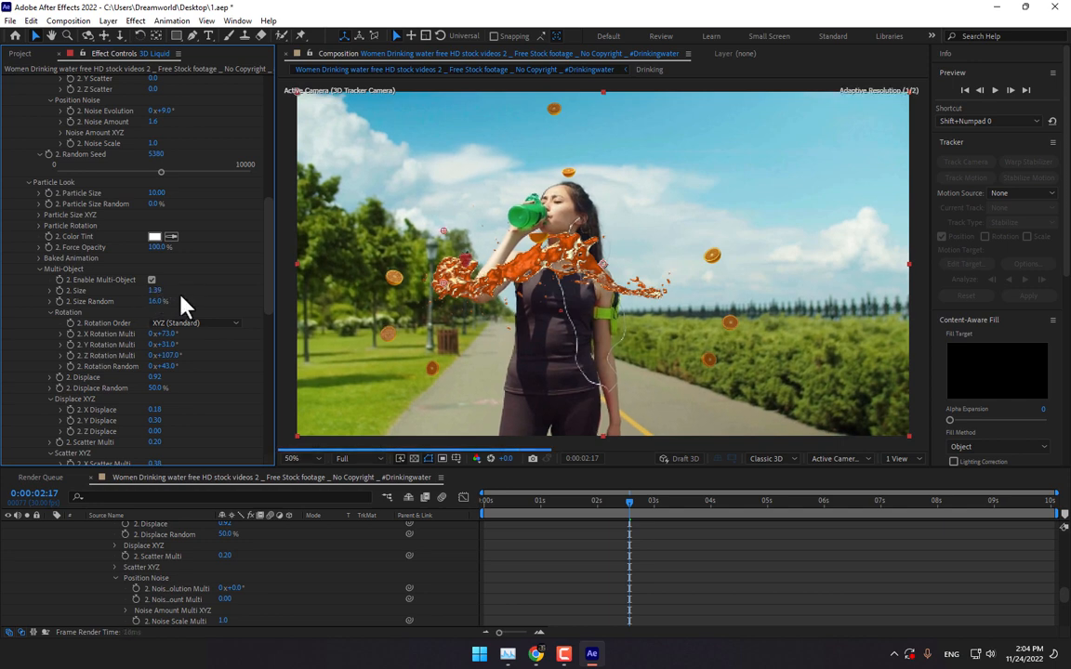
- Set Group 2's Scatter to 2.5, with a Particle Size of 22.5 and a Particle Size Random of 70%
scroll(184, 303, up, 13)
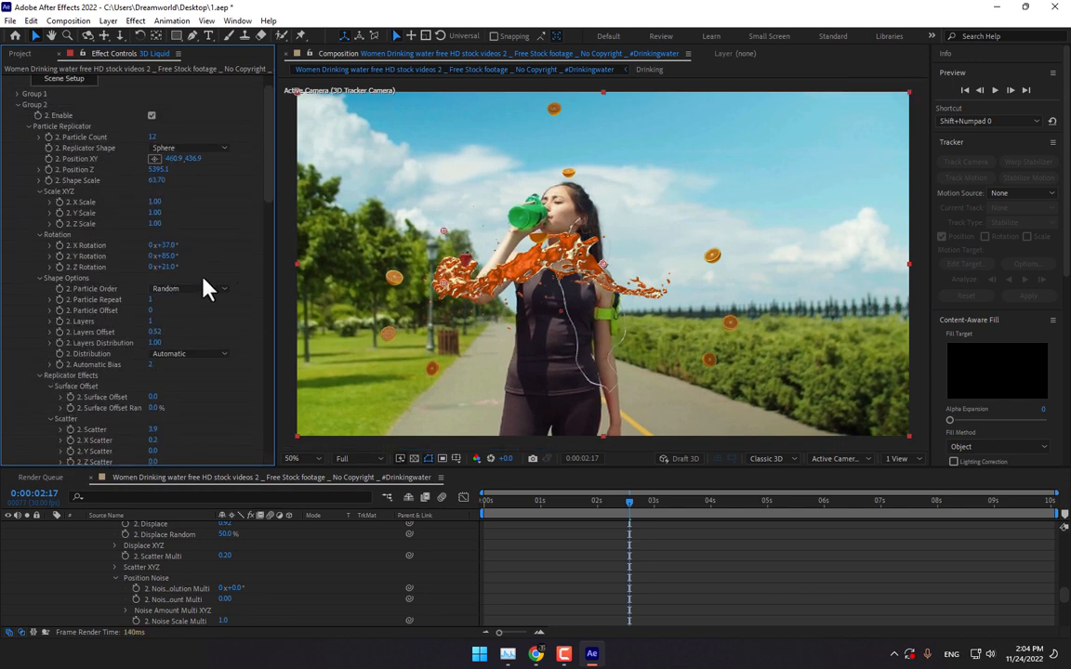
scroll(223, 295, down, 11)
drag(156, 252, 238, 249)
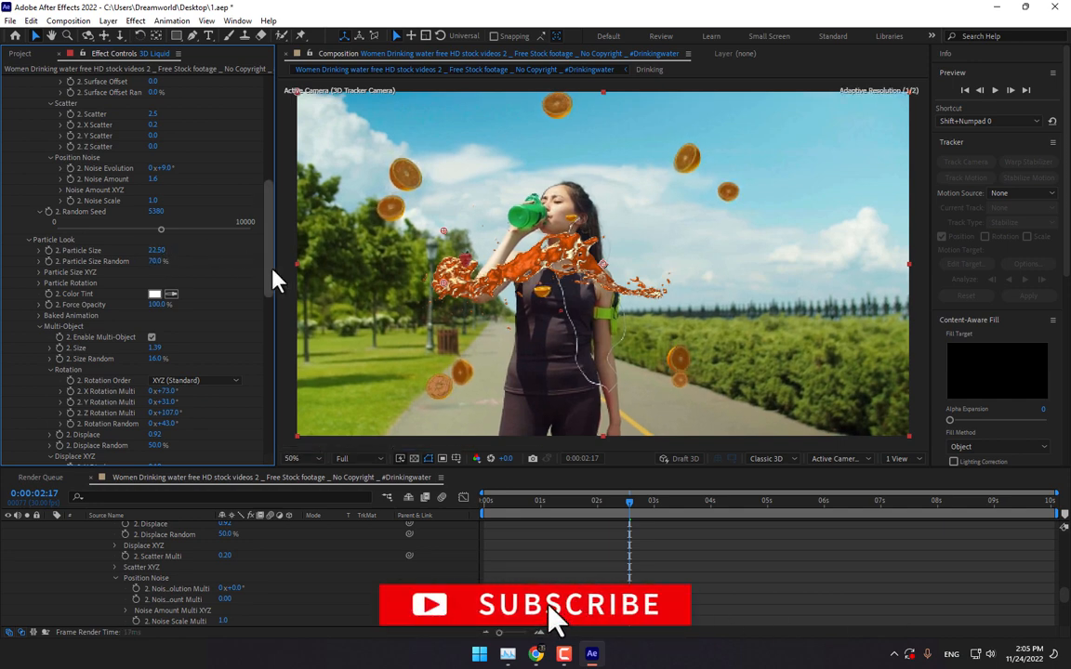
- Copy Track Null 1's X position, 460.9, into Group 3's particle replicator X position
scroll(272, 299, down, 10)
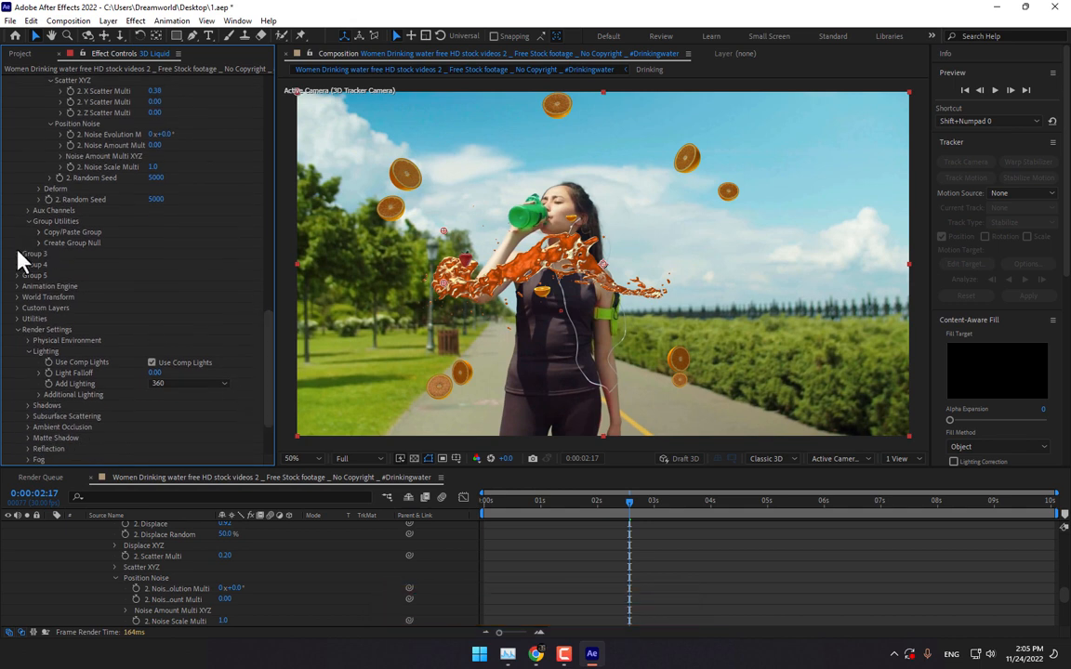
click(17, 255)
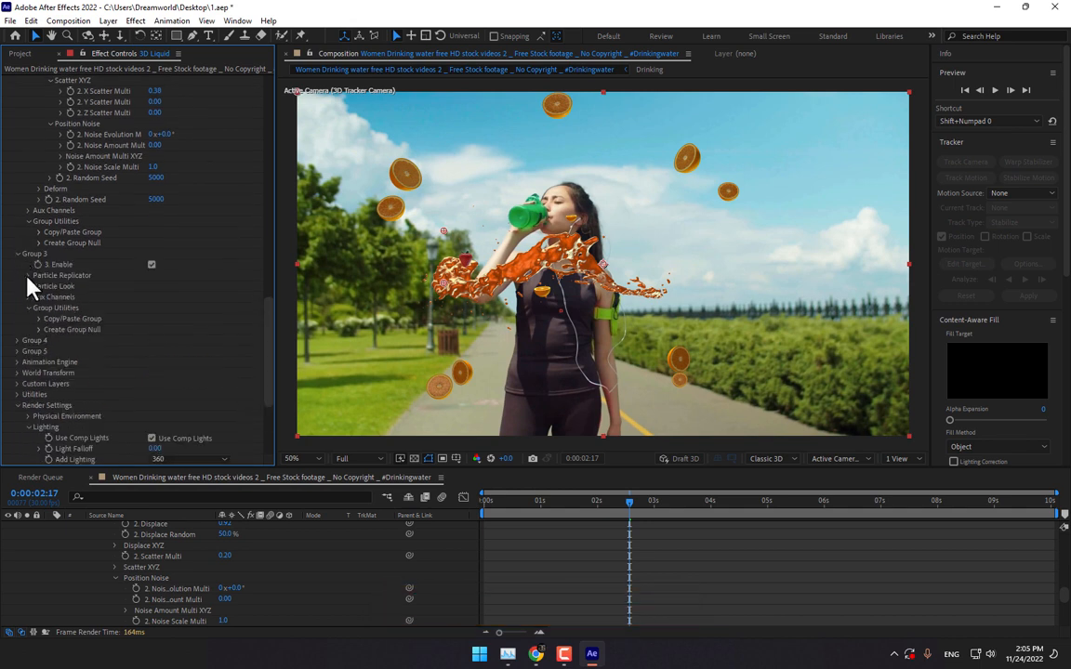
click(28, 276)
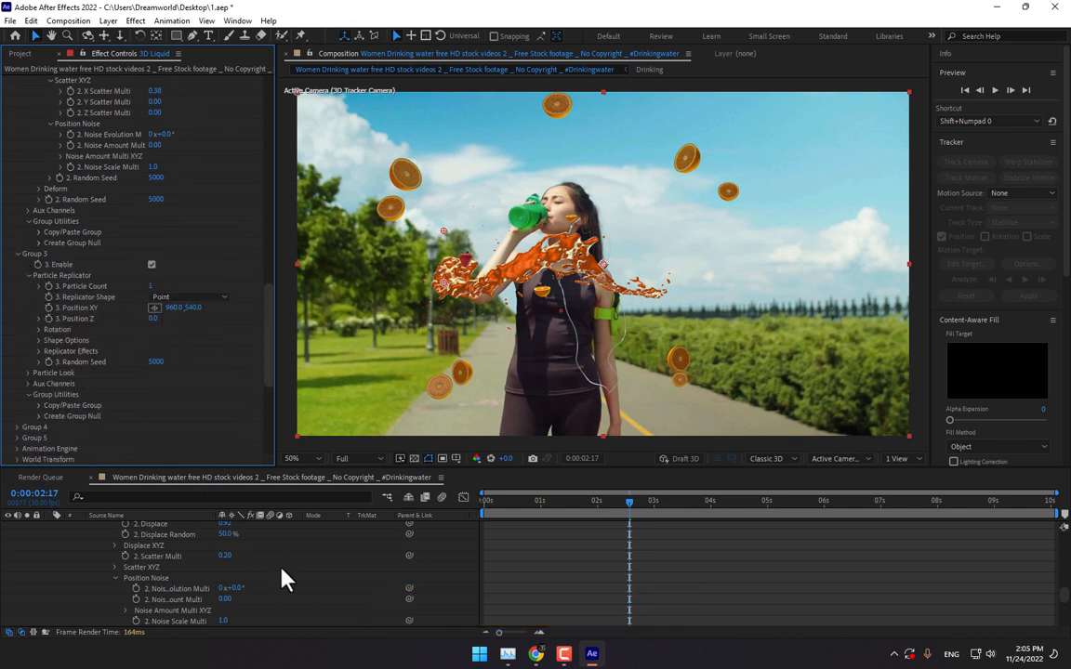
scroll(172, 558, up, 10)
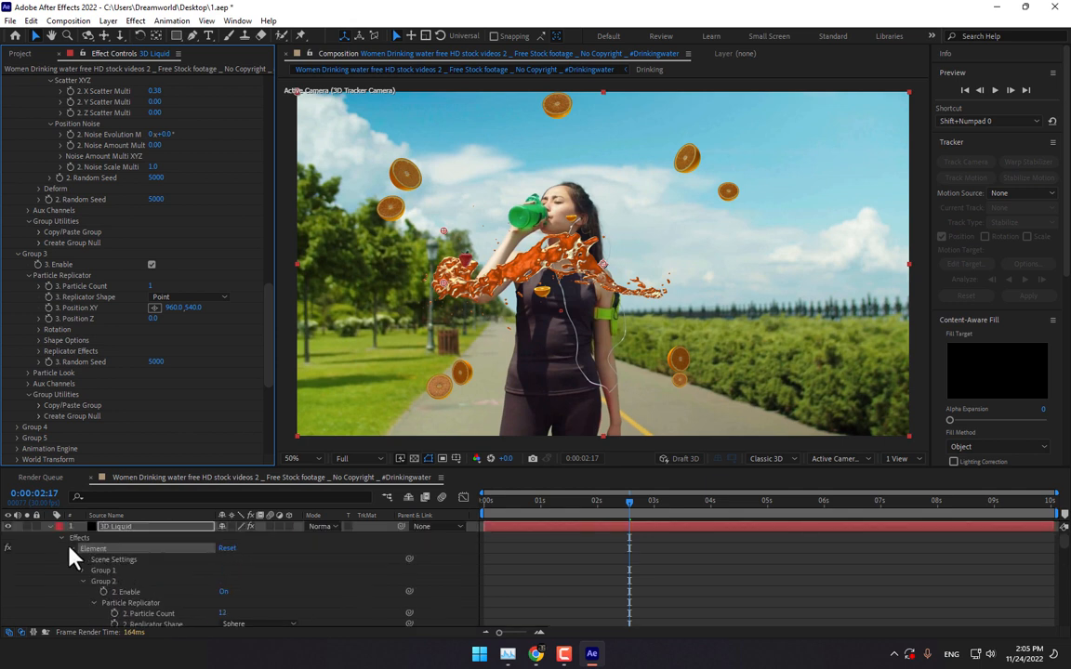
click(61, 537)
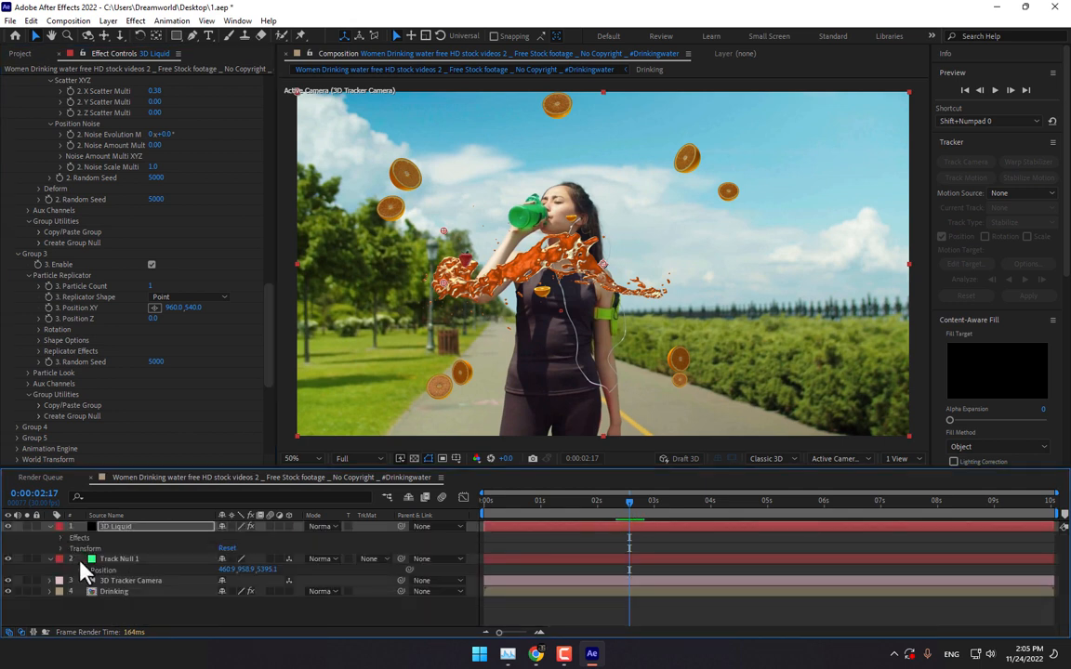
click(227, 569)
key(ctrl+c)
click(170, 308)
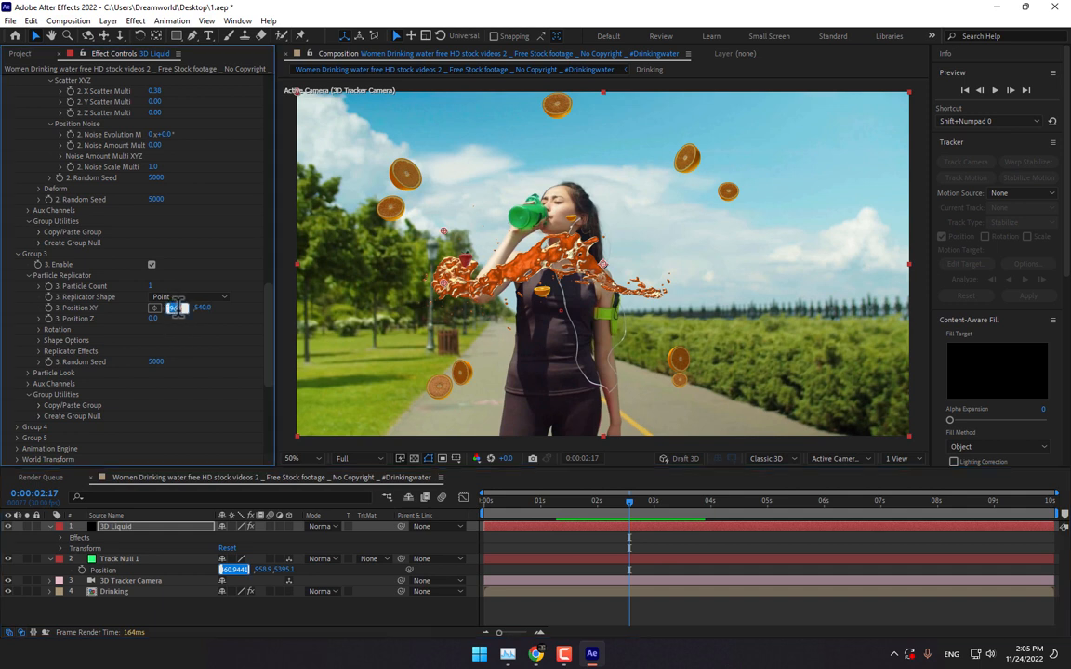
key(ctrl+v)
click(264, 616)
- Copy Track Null 1's Y position 958.9 and Z position 5395.1 into Group 3's replicator Position Y and Z
click(253, 569)
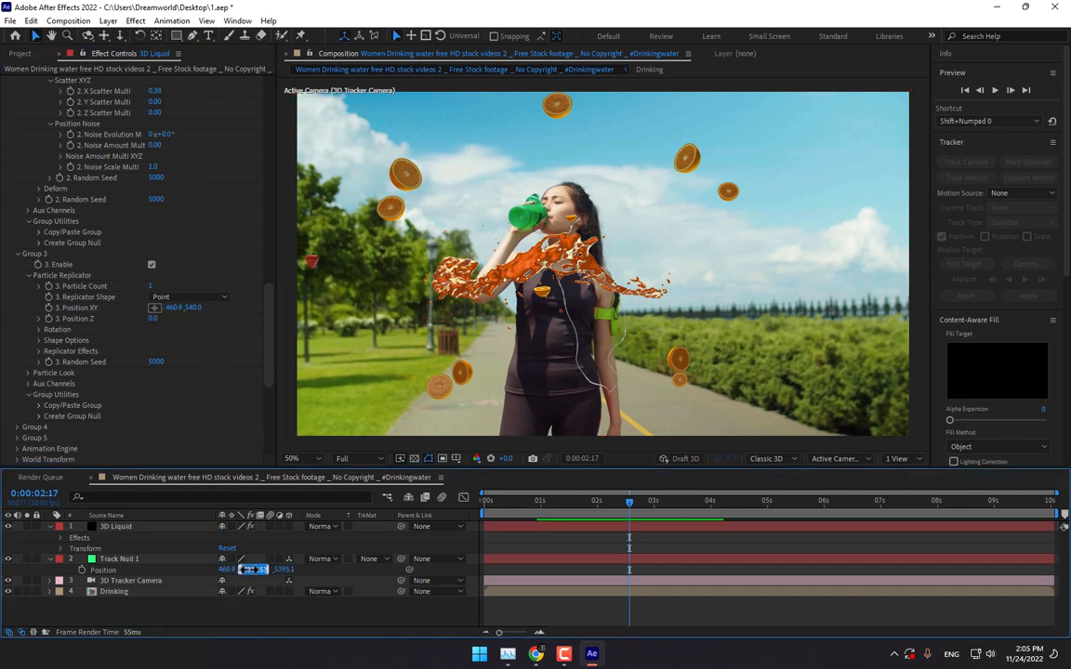
key(ctrl+c)
click(190, 308)
key(ctrl+v)
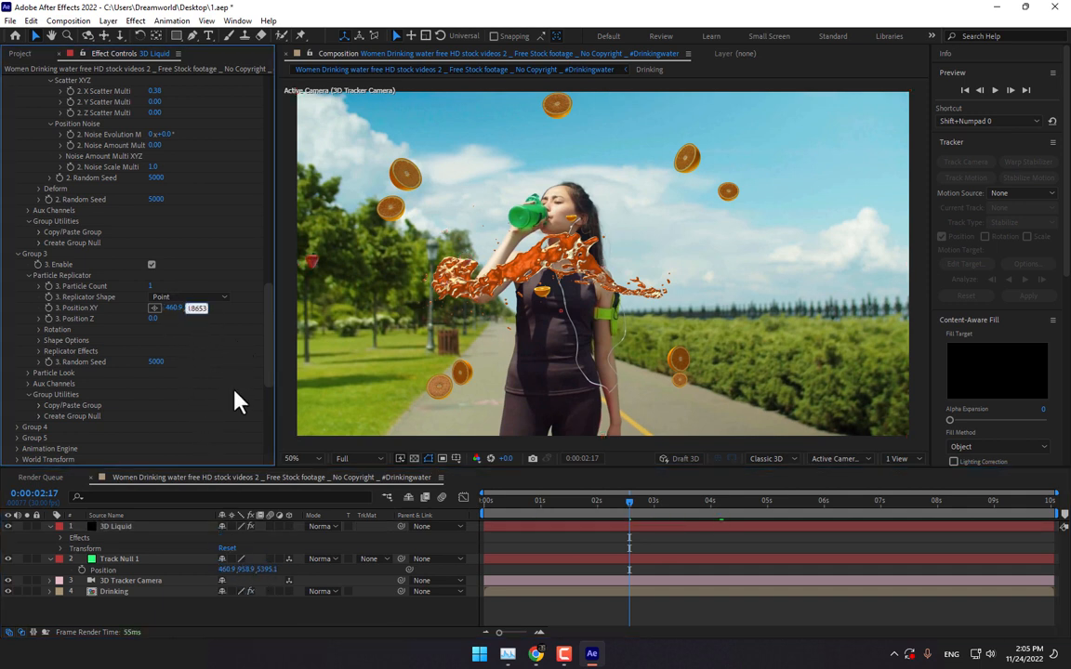
click(270, 569)
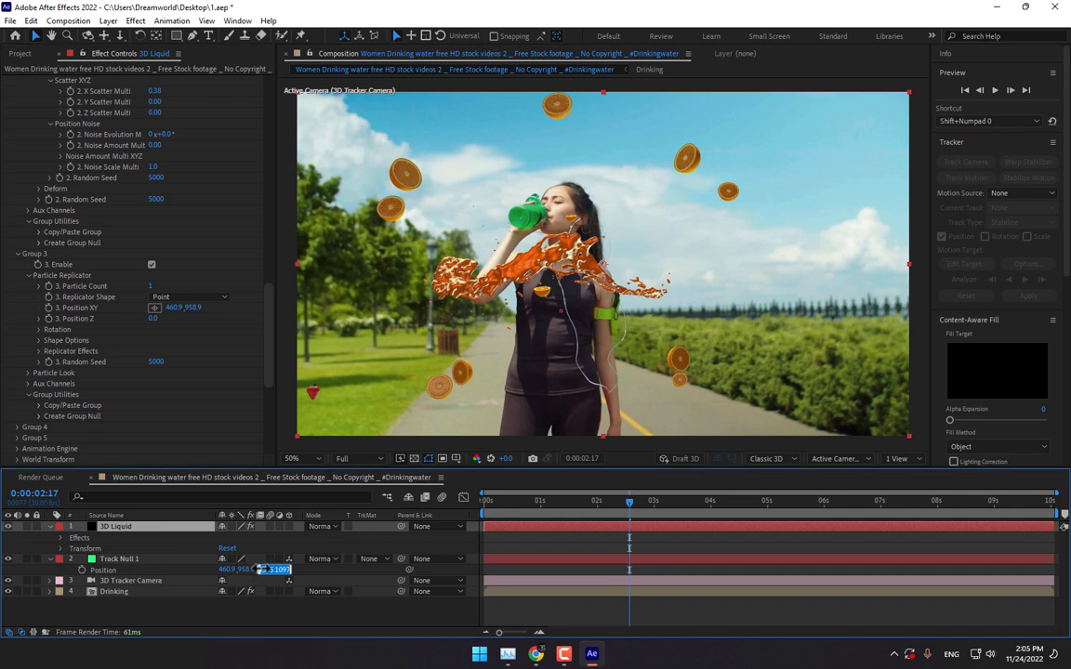
key(ctrl+c)
click(158, 319)
key(ctrl+v)
key(Return)
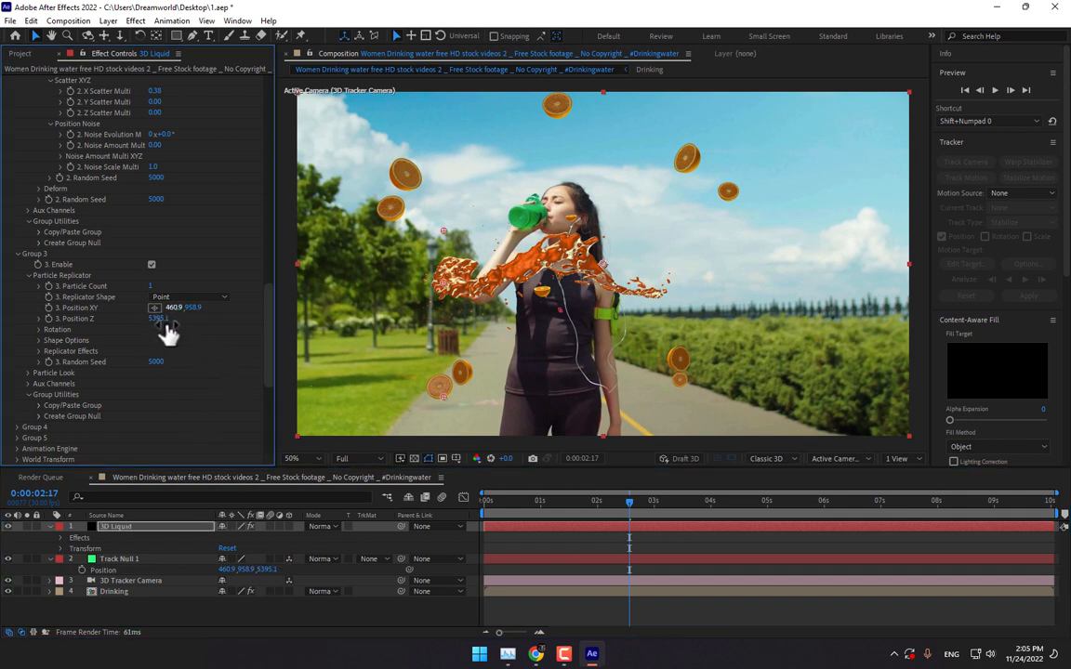
- Give Group 3 a Sphere replicator with 13 particles, Shape Scale 56.70 and a Y position of 592.9
click(183, 297)
click(160, 297)
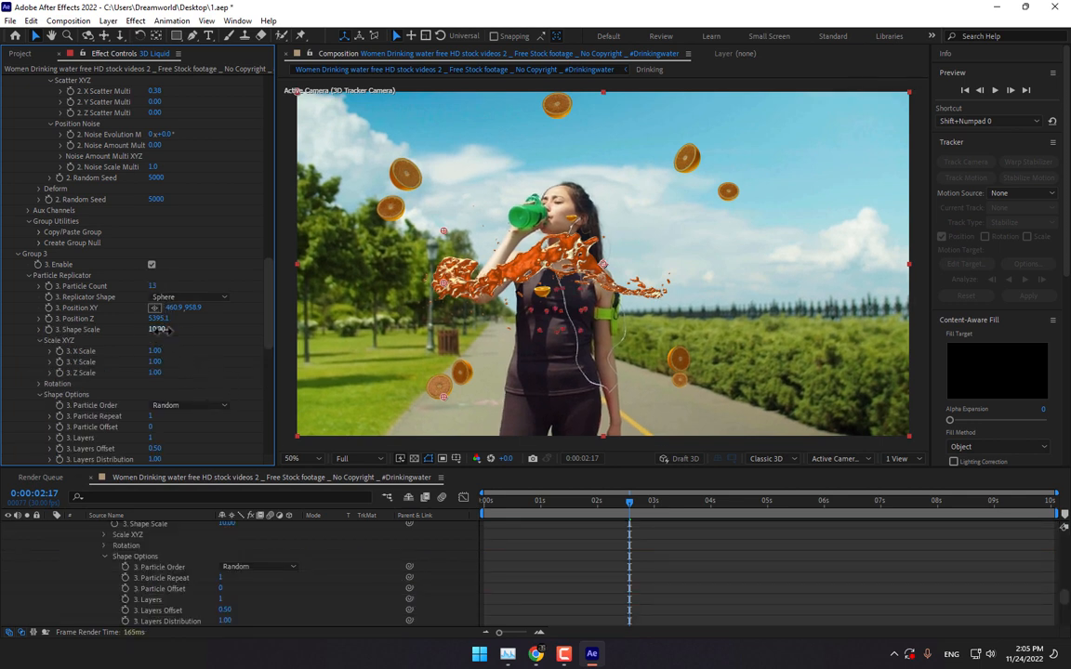
drag(156, 329, 433, 306)
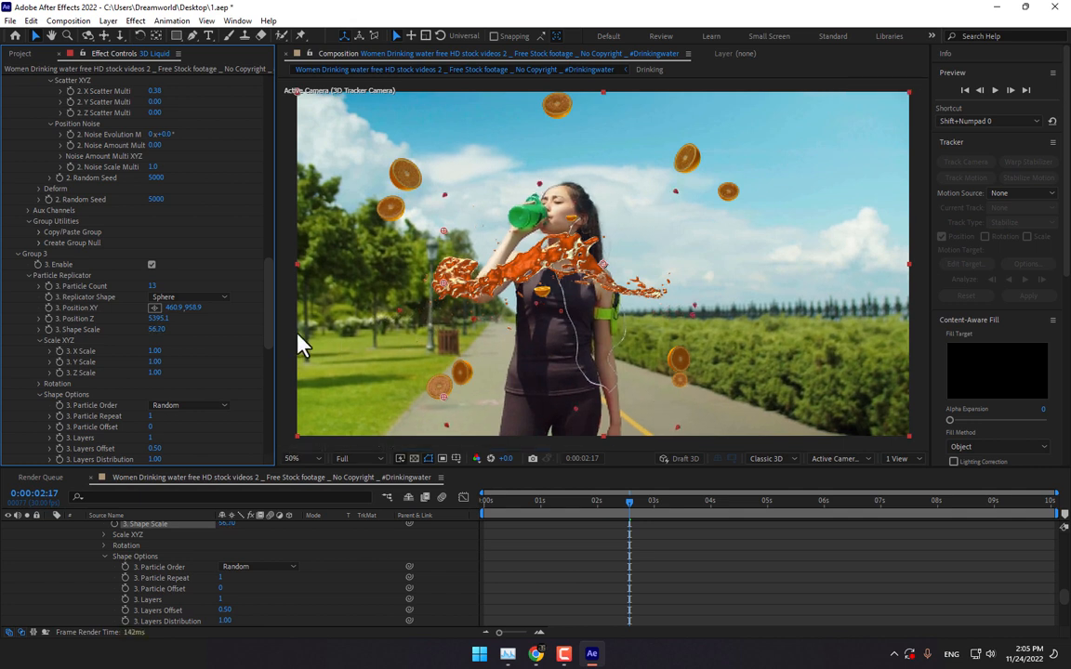
drag(310, 306, 6, 272)
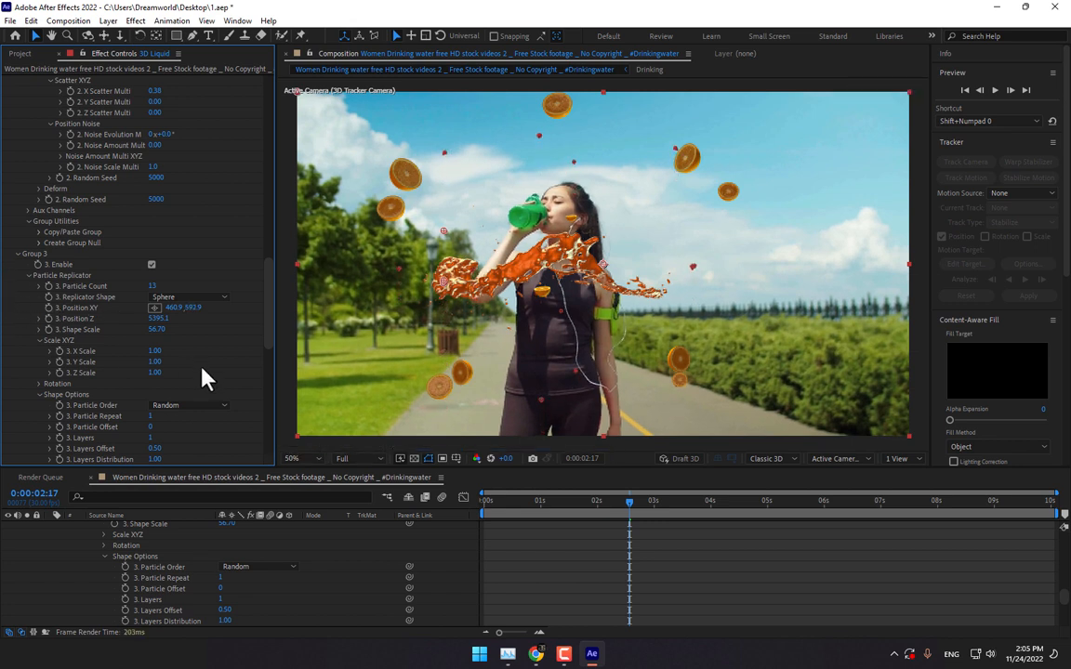
- Set Group 3's Particle Size to 48.70 and Particle Size Random to 92%
scroll(223, 377, down, 5)
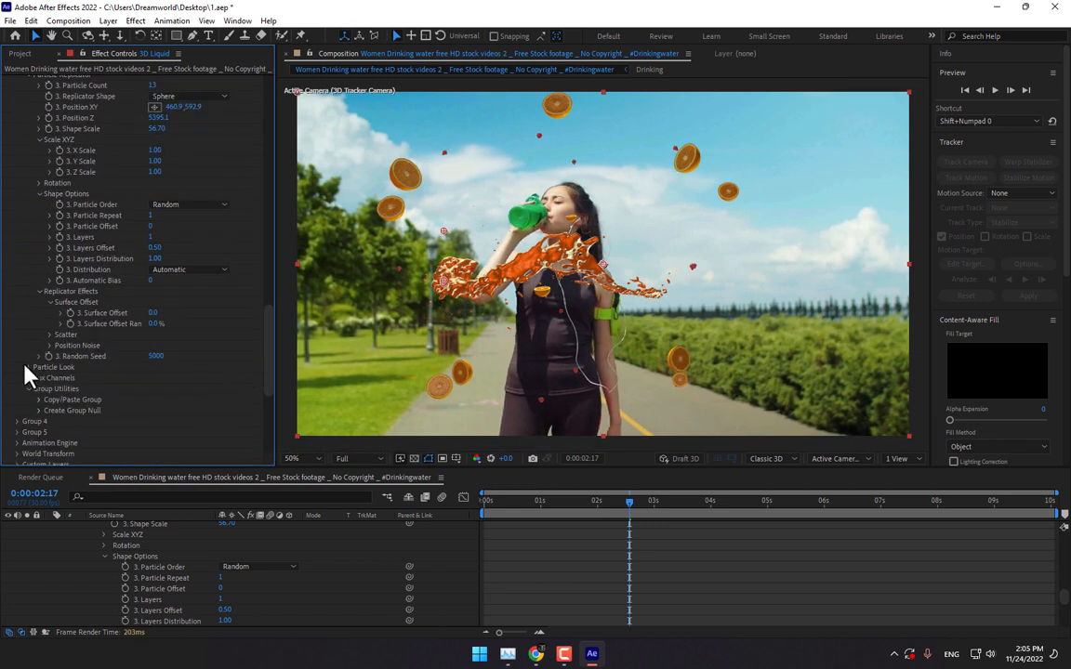
click(26, 368)
drag(156, 361, 418, 373)
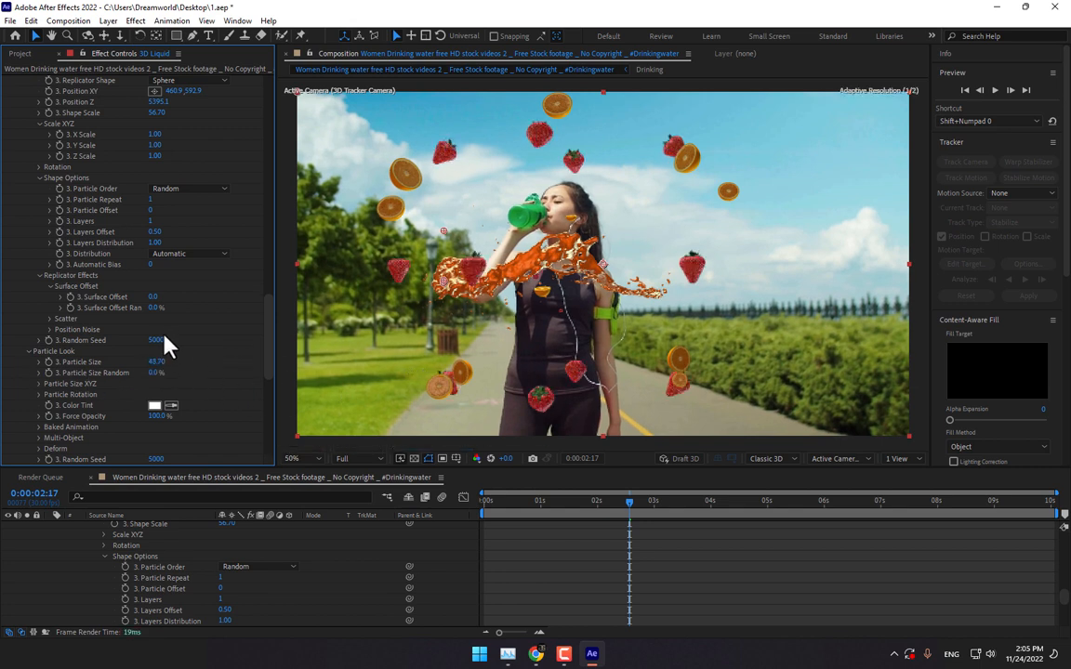
drag(154, 373, 211, 377)
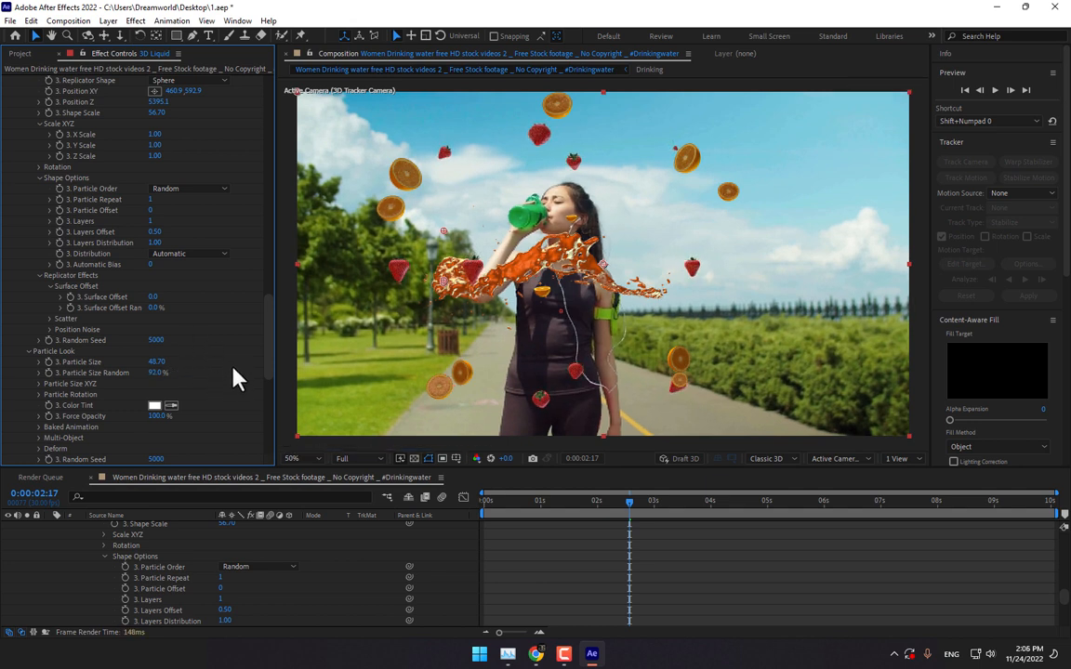
- Enable Multi-Object for Group 3 with X Rotation Multi 92°, Y Rotation Multi 38° and X Displace 0.78
scroll(263, 388, up, 5)
scroll(264, 389, down, 10)
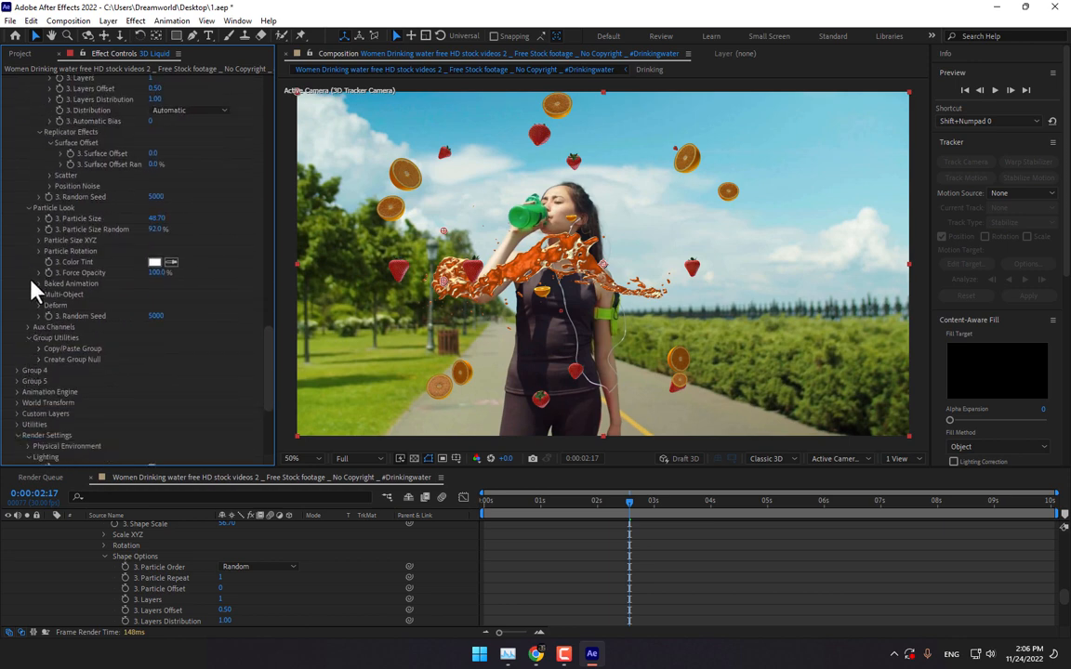
click(38, 295)
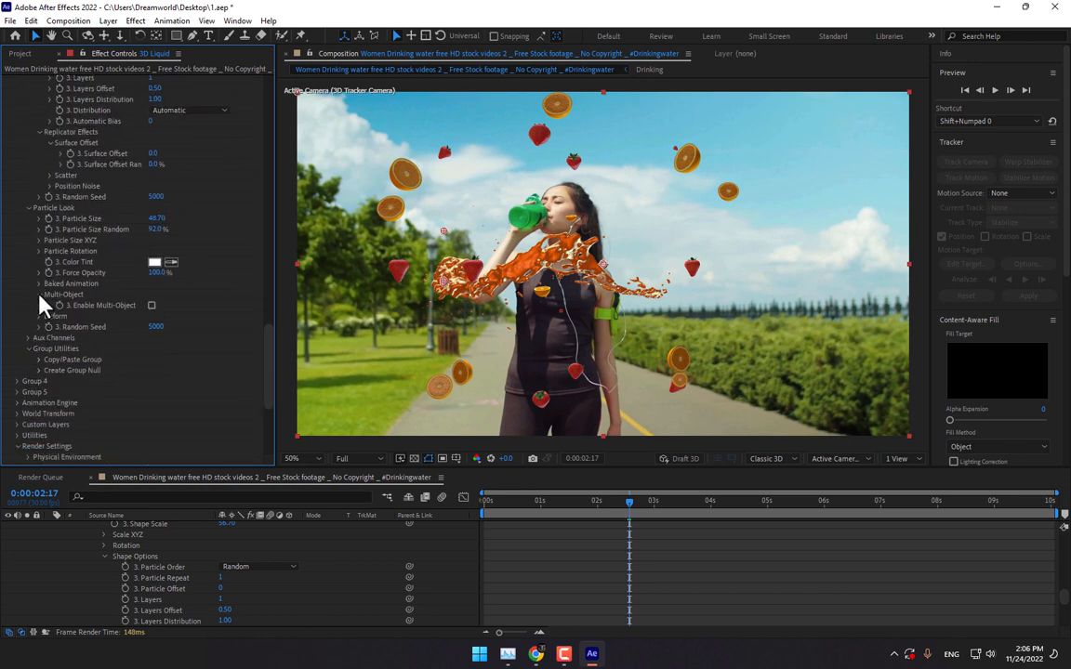
click(150, 306)
scroll(153, 316, down, 4)
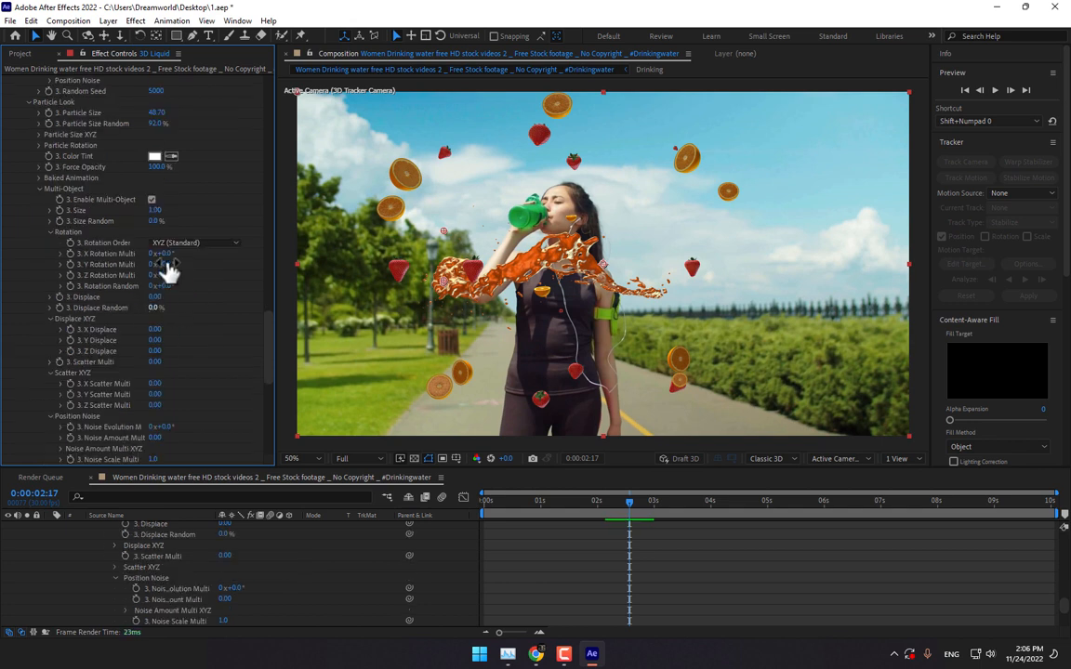
drag(169, 263, 251, 268)
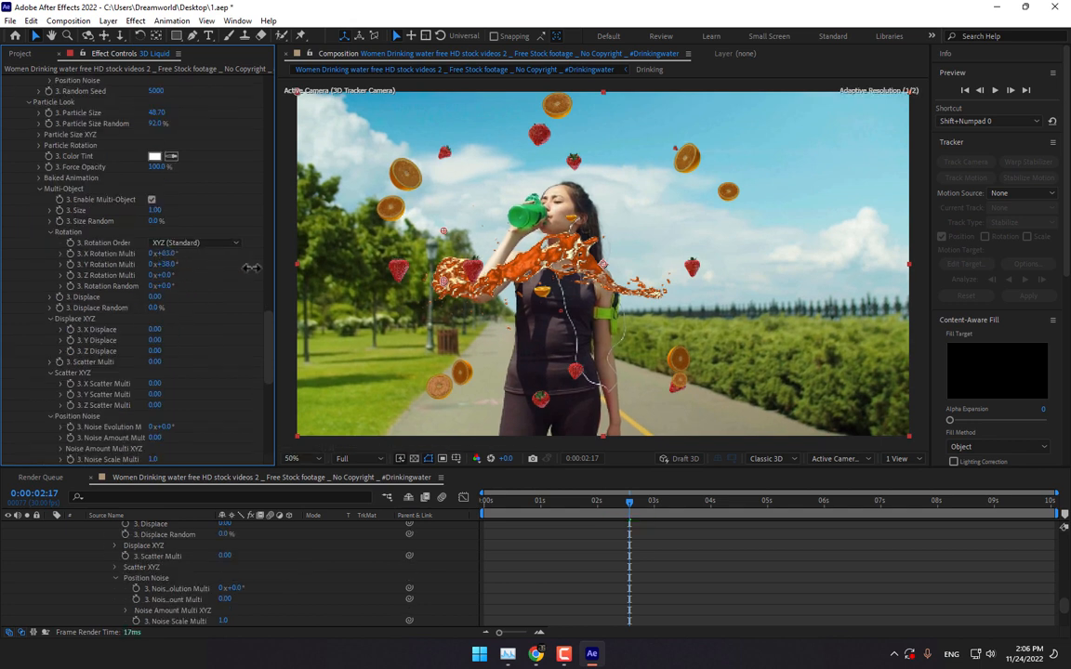
click(197, 243)
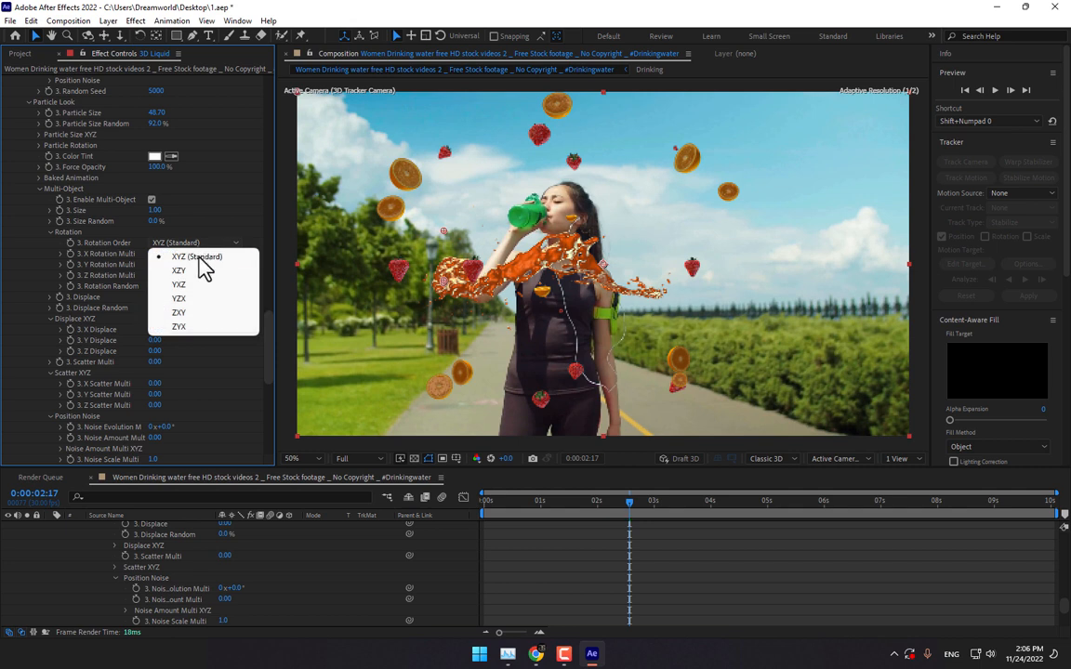
click(199, 258)
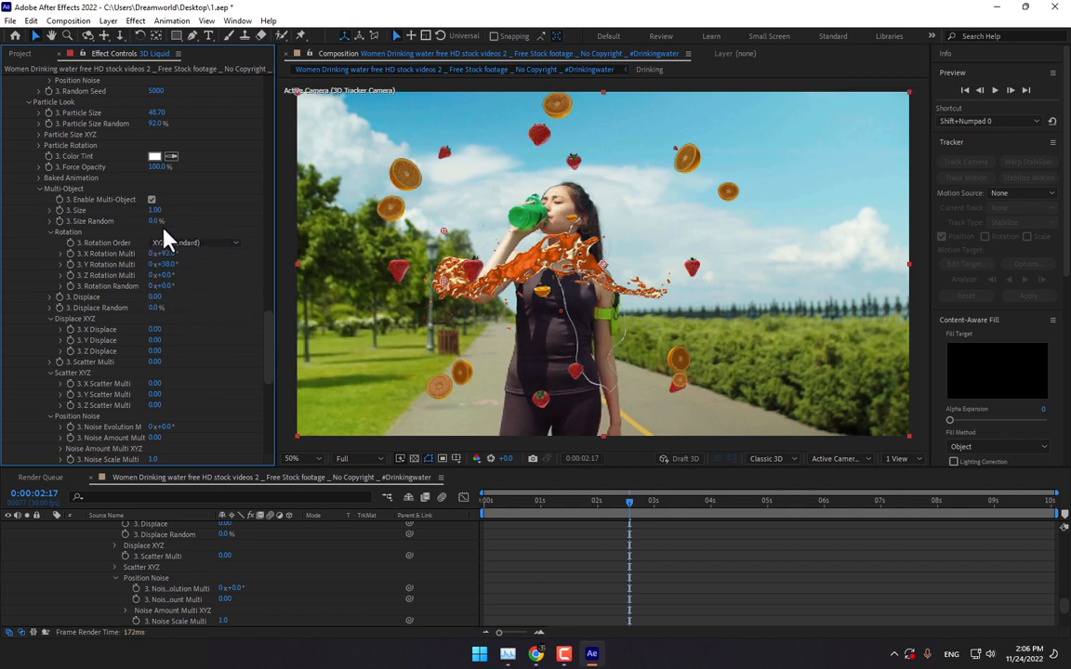
drag(154, 328, 253, 325)
- Set Group 3's replicator X Rotation to 53° and its Particle Count to 33, saving the project in between
scroll(228, 340, up, 10)
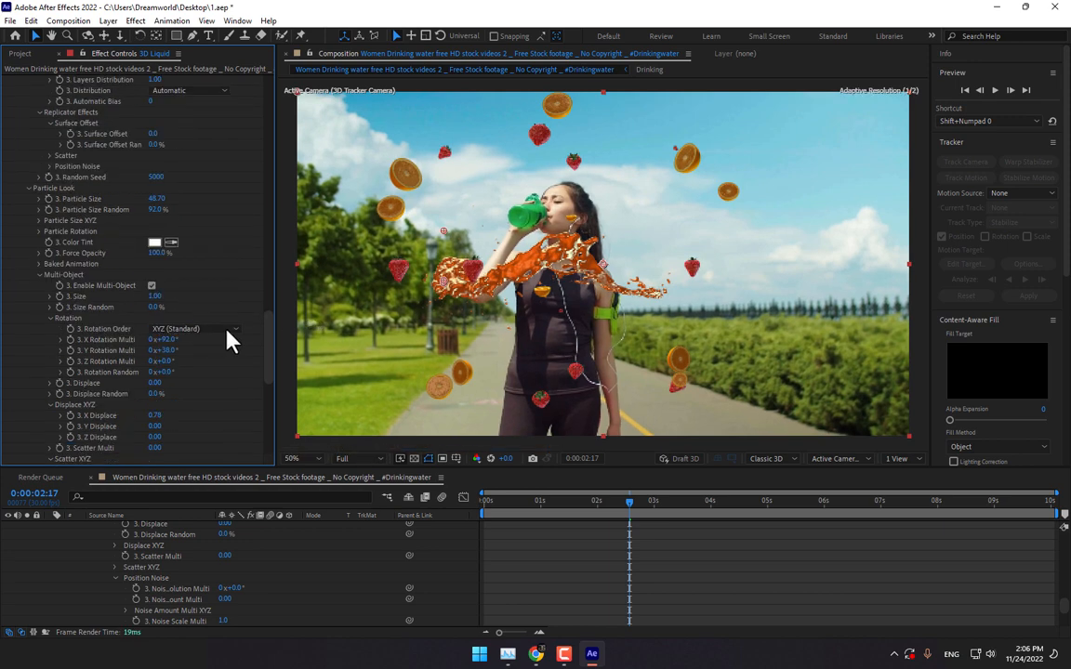
scroll(229, 333, up, 2)
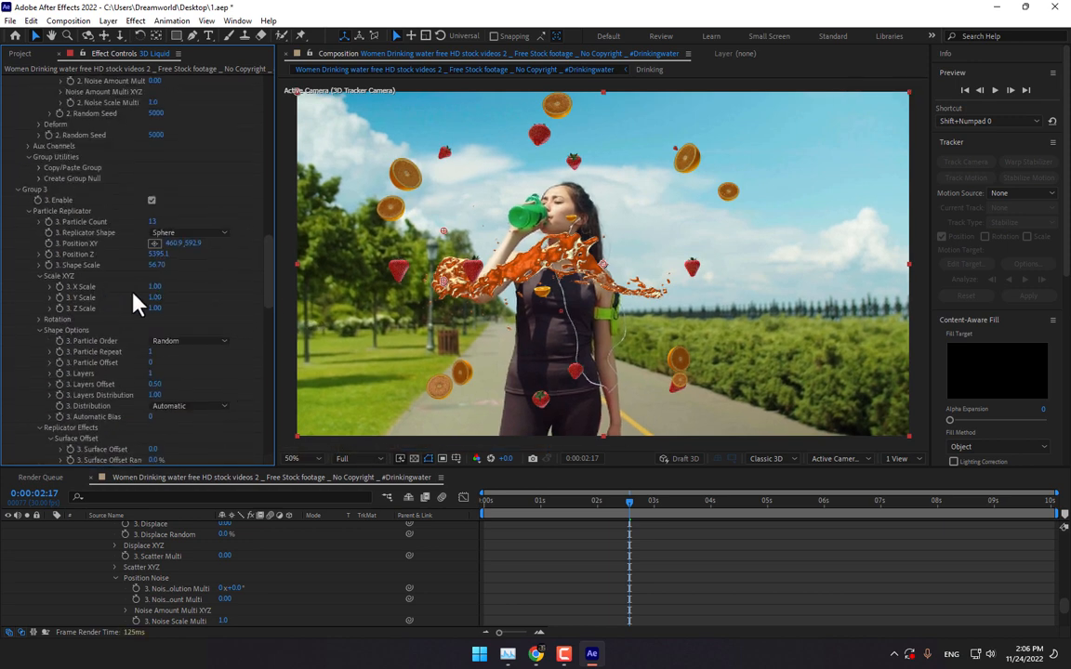
click(40, 319)
drag(162, 331, 209, 343)
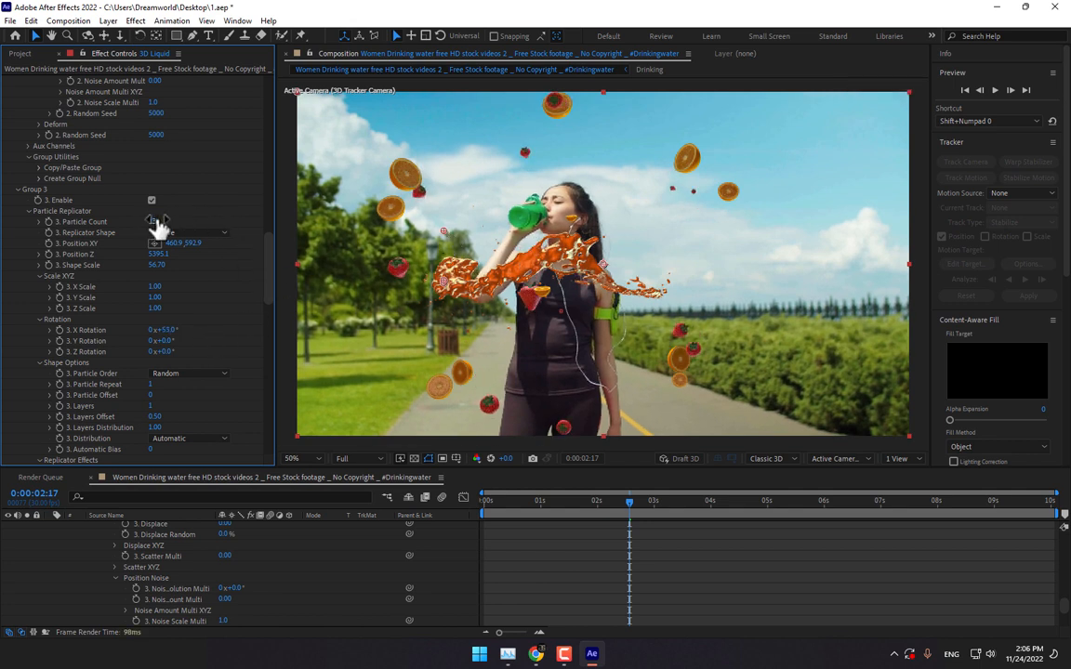
key(ctrl+s)
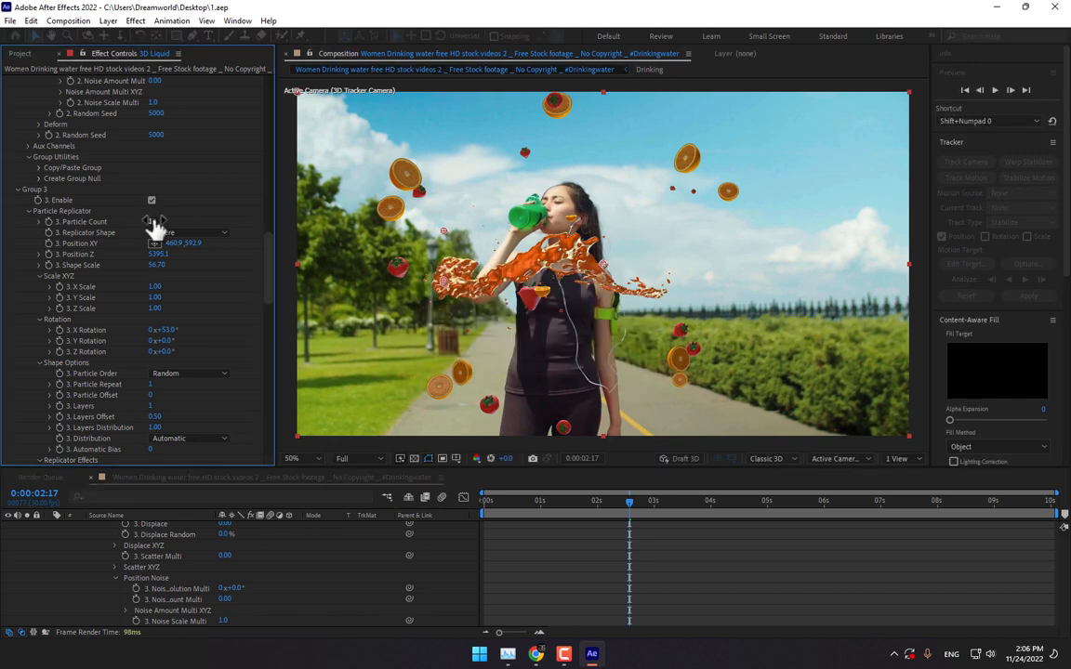
drag(155, 226, 274, 214)
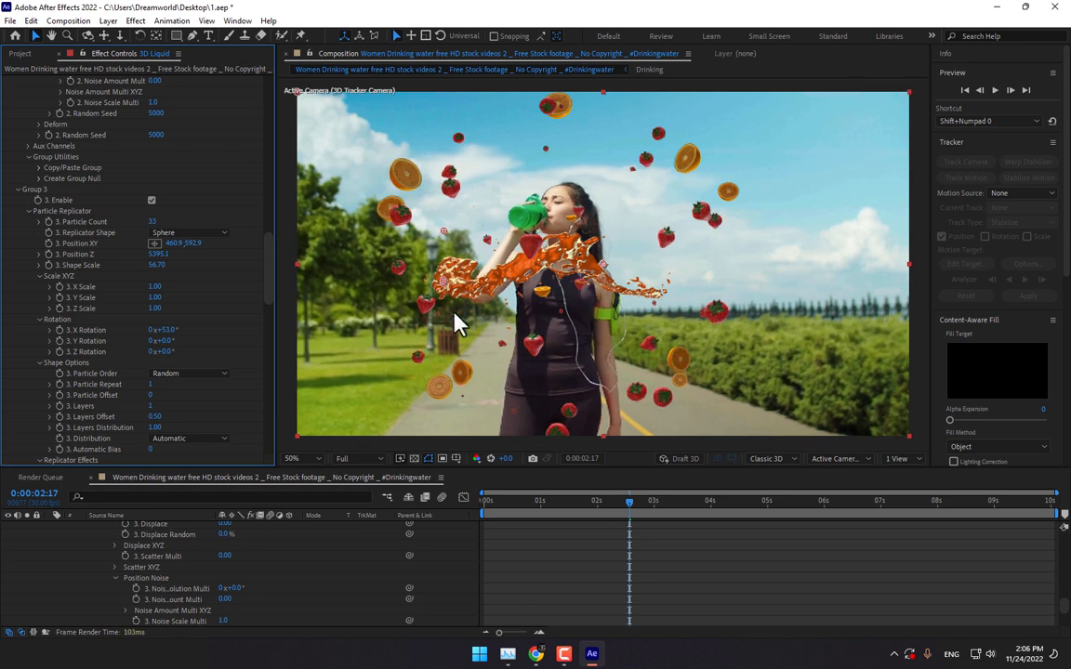
- Set the X Rotation Lighting of the additional 360 lighting in Render Settings to 38°
drag(267, 280, 245, 351)
scroll(247, 363, down, 5)
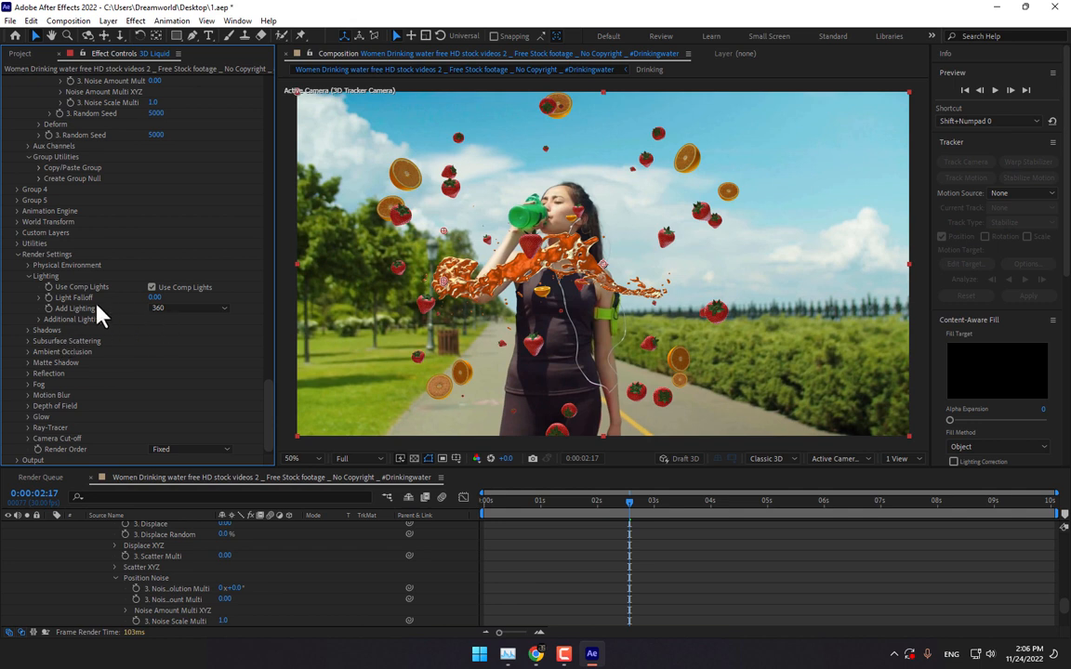
click(38, 320)
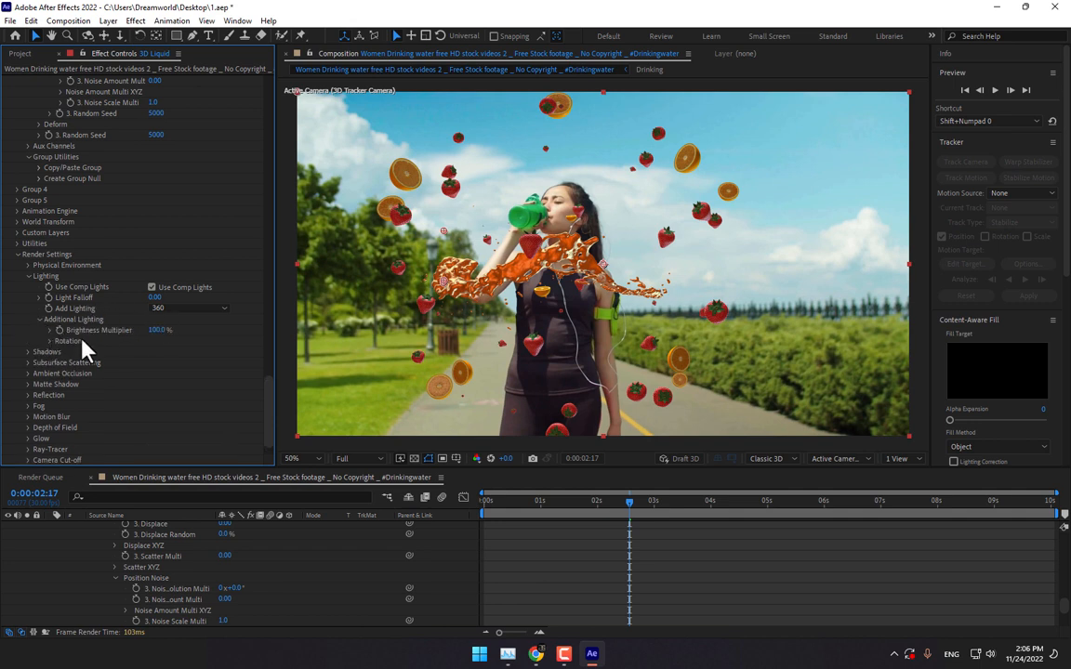
click(51, 341)
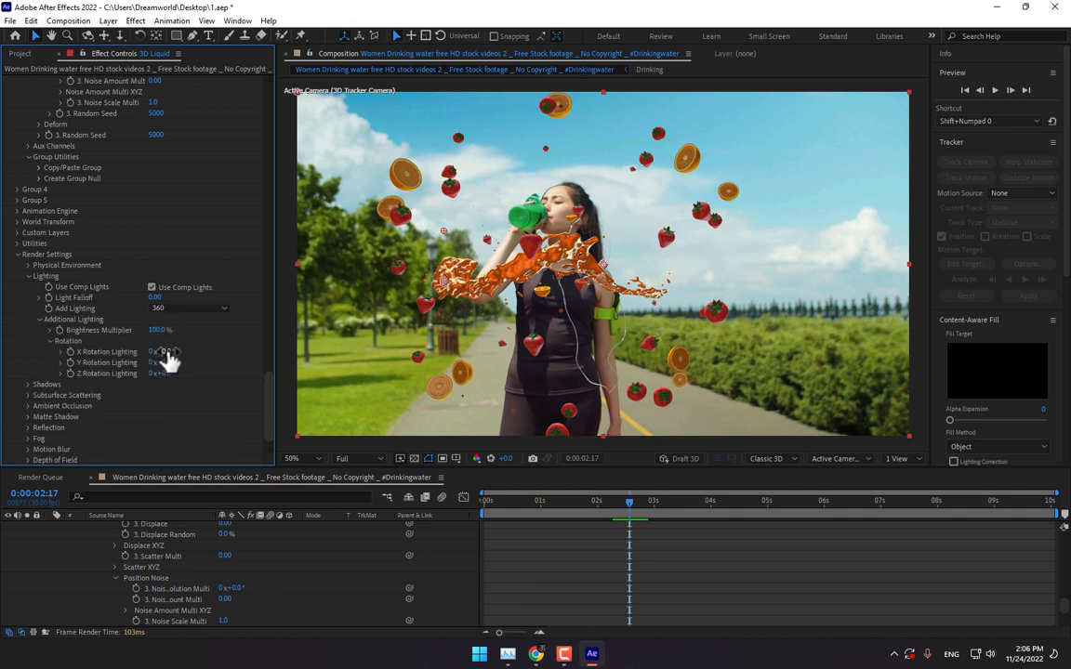
drag(165, 351, 201, 351)
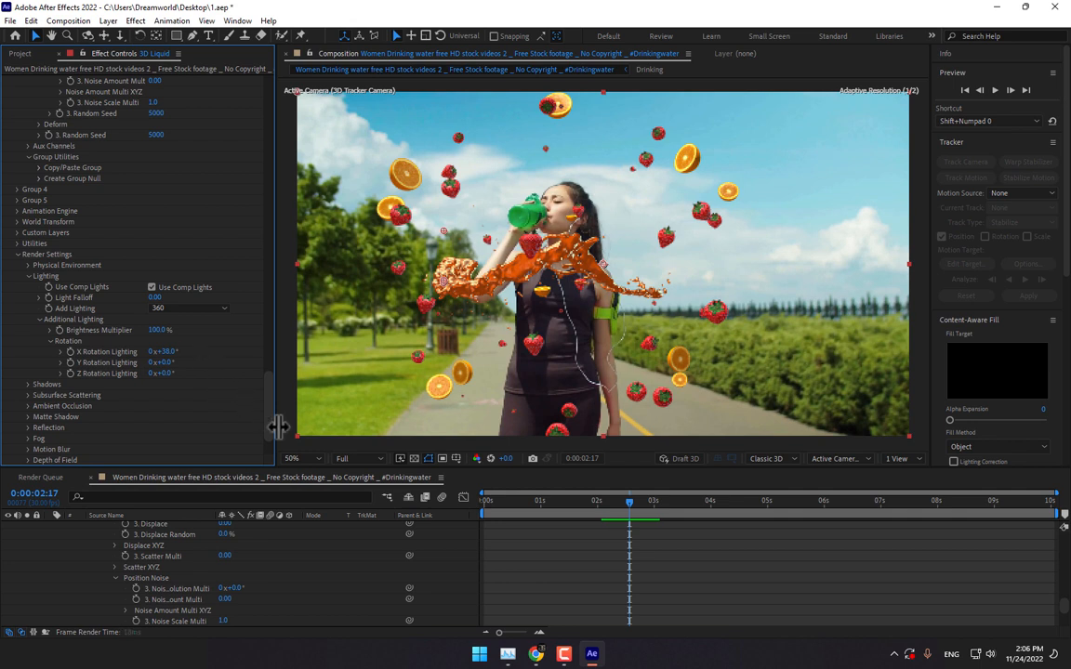
- Collapse the 3D Liquid layer's properties in the timeline and open Element's Scene Setup
scroll(242, 572, up, 8)
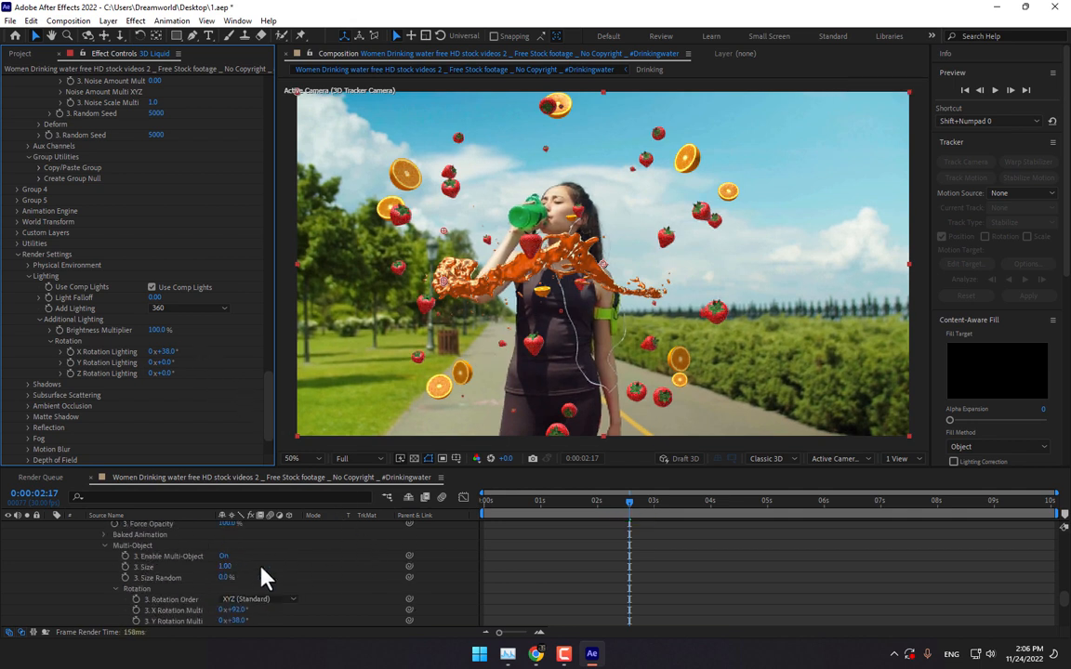
scroll(102, 553, up, 10)
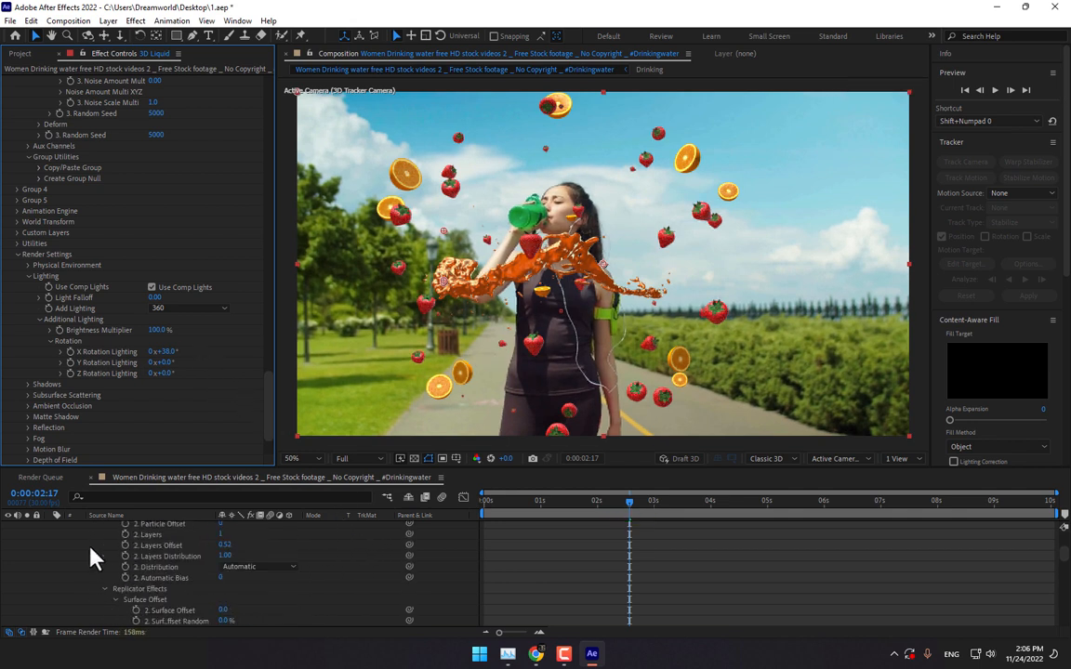
click(50, 527)
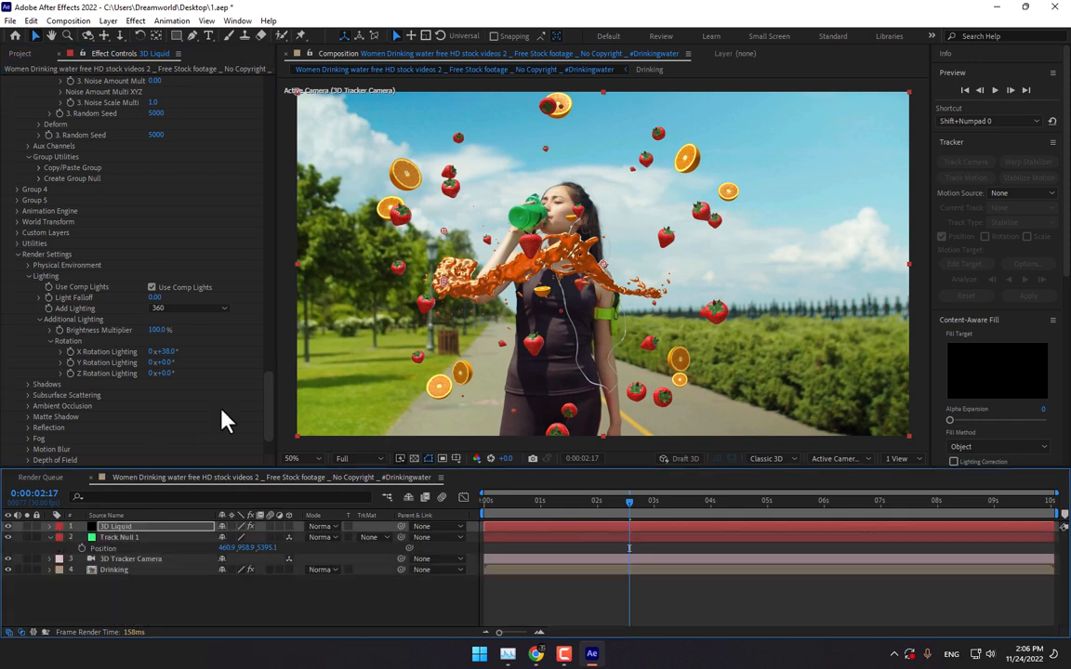
drag(270, 401, 304, 53)
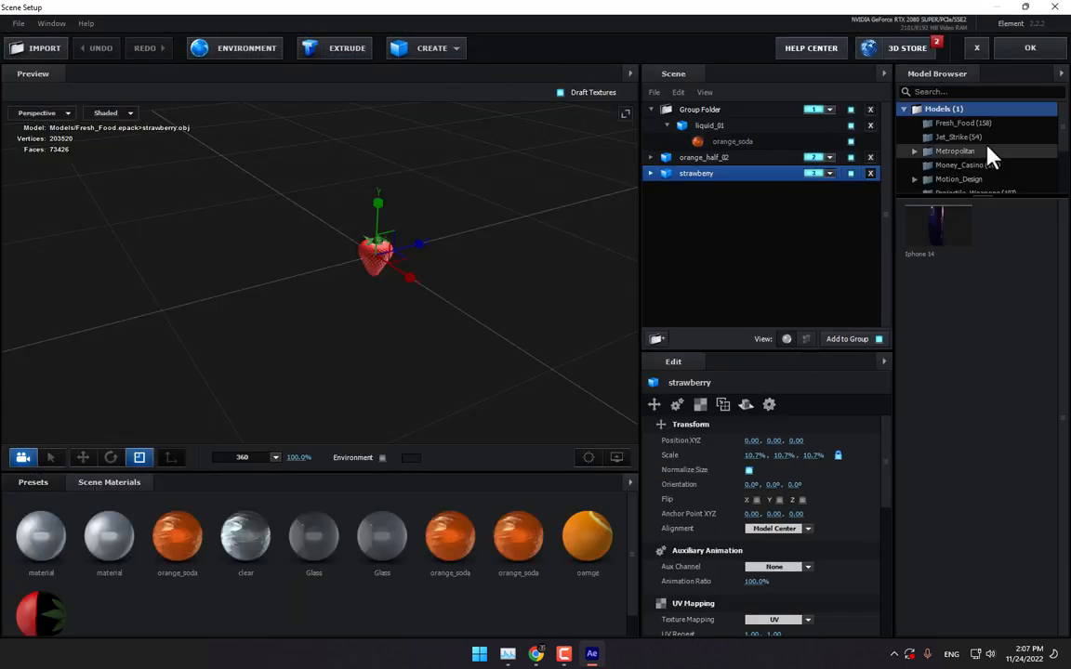
- Browse the Motion_Design model collection and open its Liquids category
scroll(992, 155, down, 3)
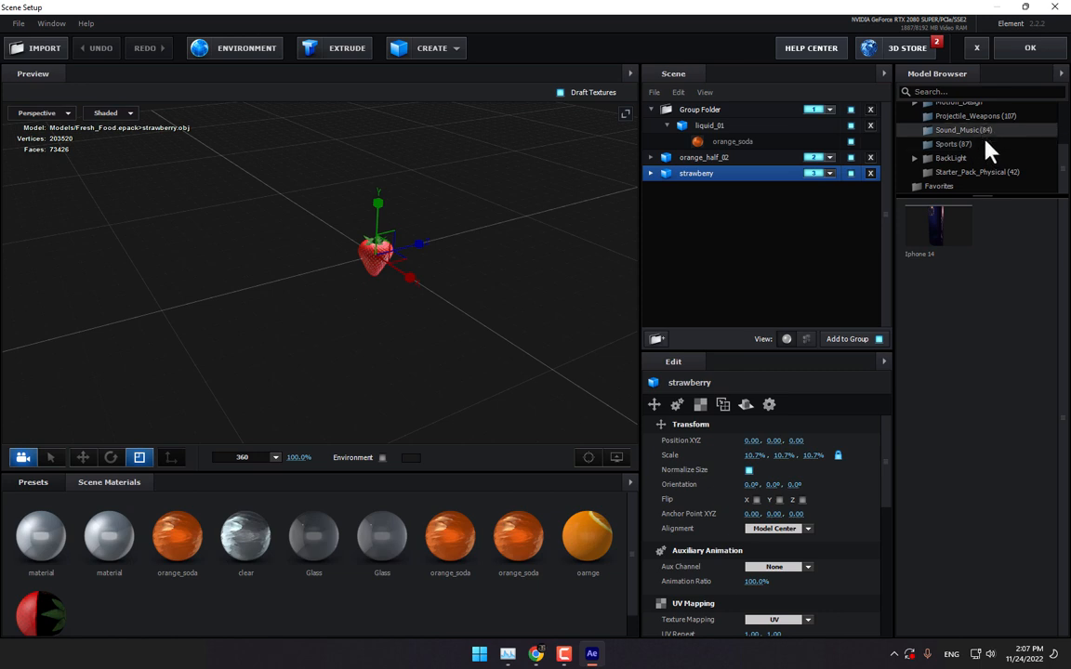
scroll(984, 151, up, 2)
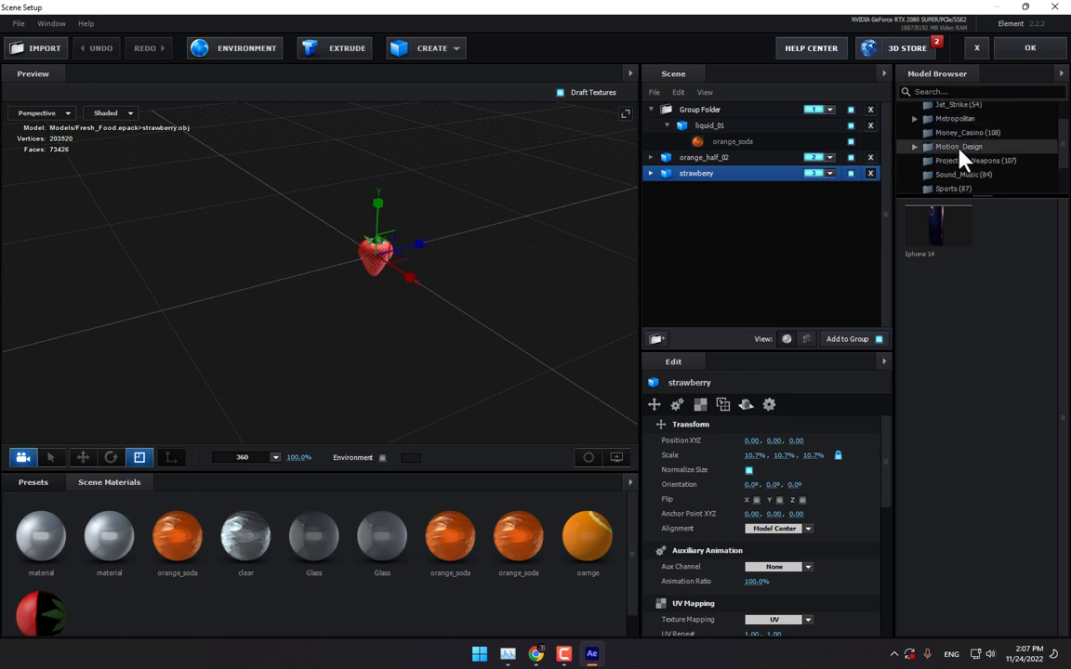
click(959, 148)
click(964, 176)
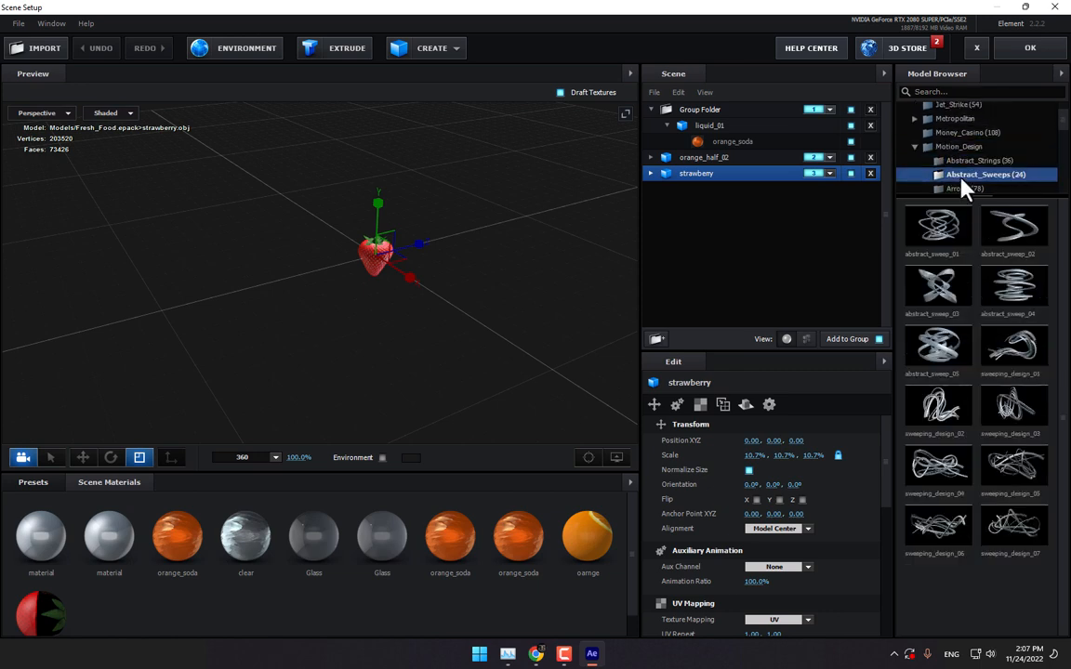
click(964, 188)
scroll(967, 166, down, 1)
click(965, 159)
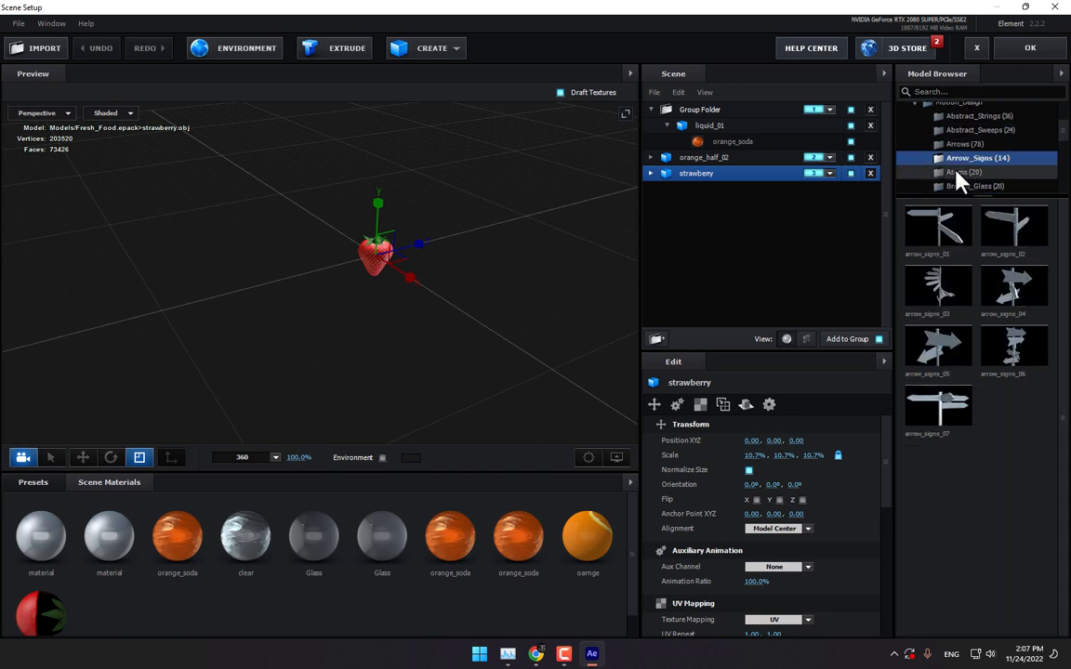
click(967, 172)
scroll(968, 167, down, 2)
click(963, 143)
click(959, 156)
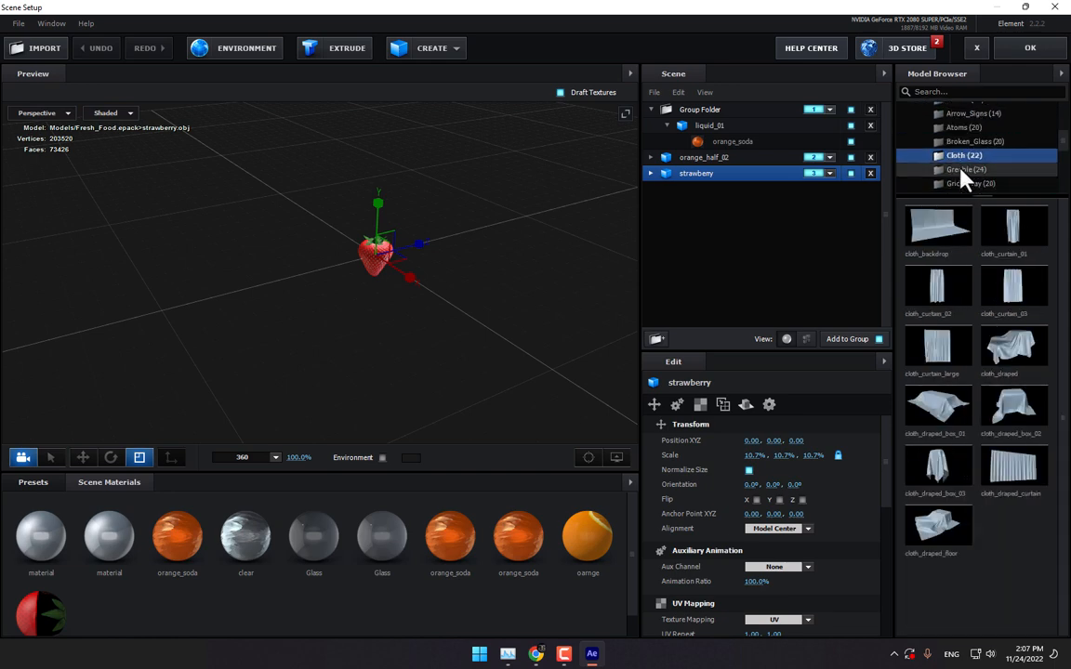
click(963, 170)
scroll(964, 163, down, 3)
click(963, 152)
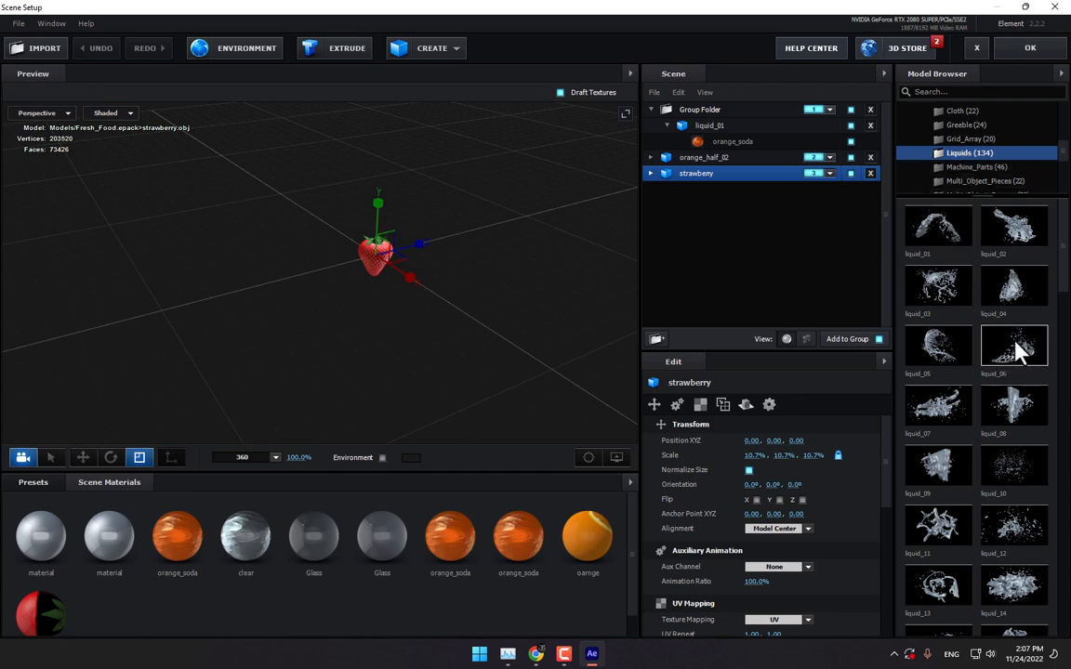
- Add the liquid_10 model to the scene, place it below strawberry in the object list and assign it to group 4
click(1011, 474)
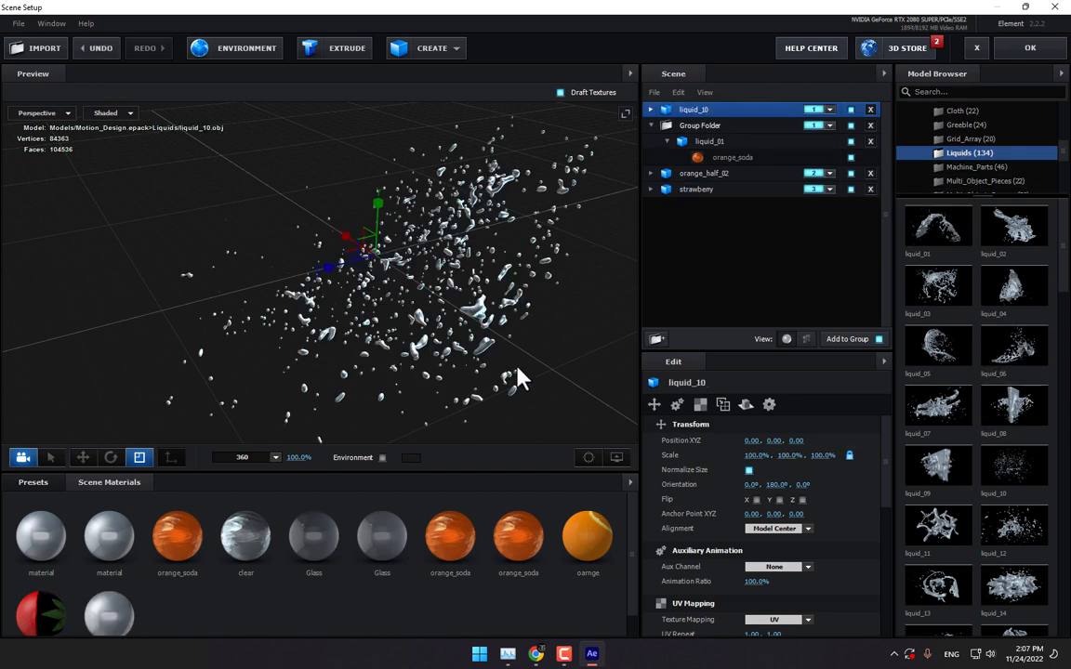
drag(488, 349, 452, 270)
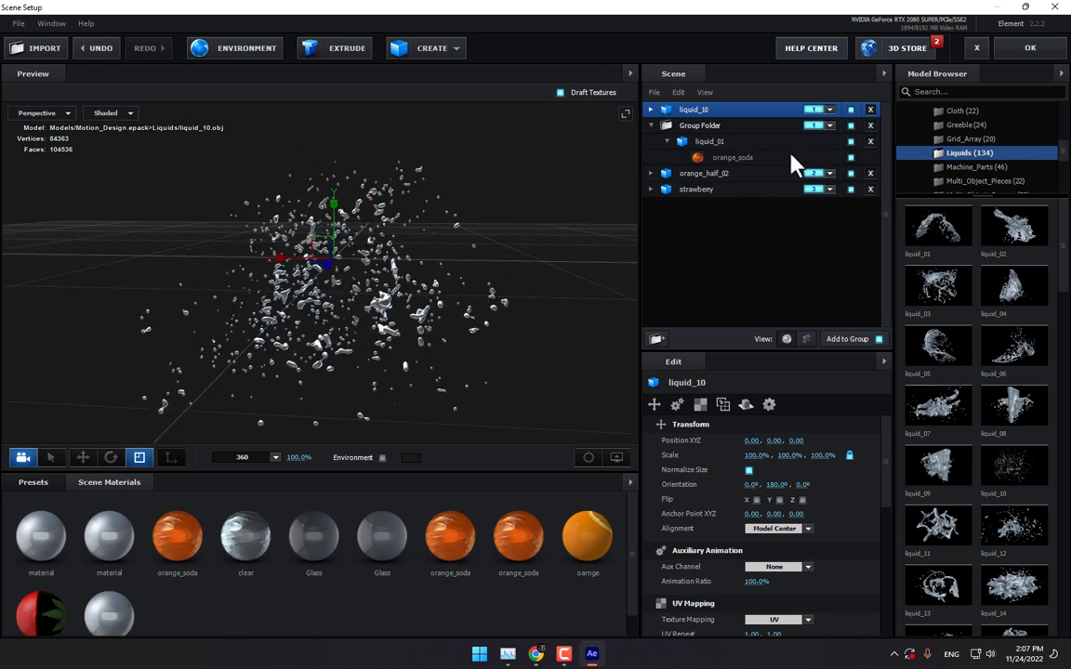
drag(694, 110, 789, 216)
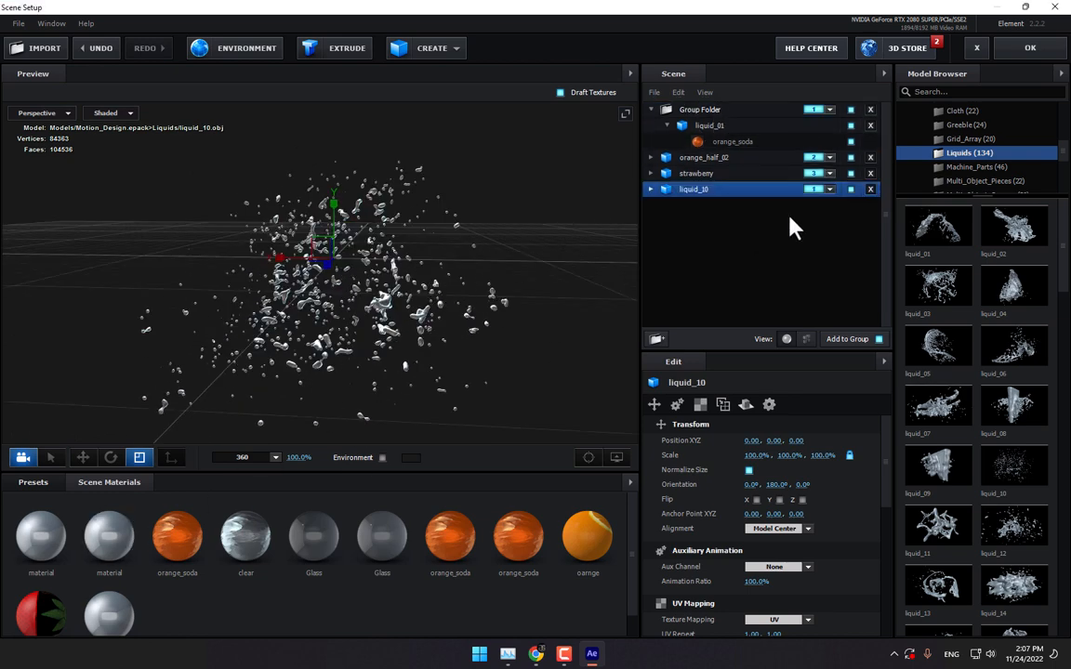
click(826, 191)
click(874, 208)
- Apply the amber preset from the Translucent Pro_Shaders materials to the liquid_10 model
click(33, 482)
click(65, 556)
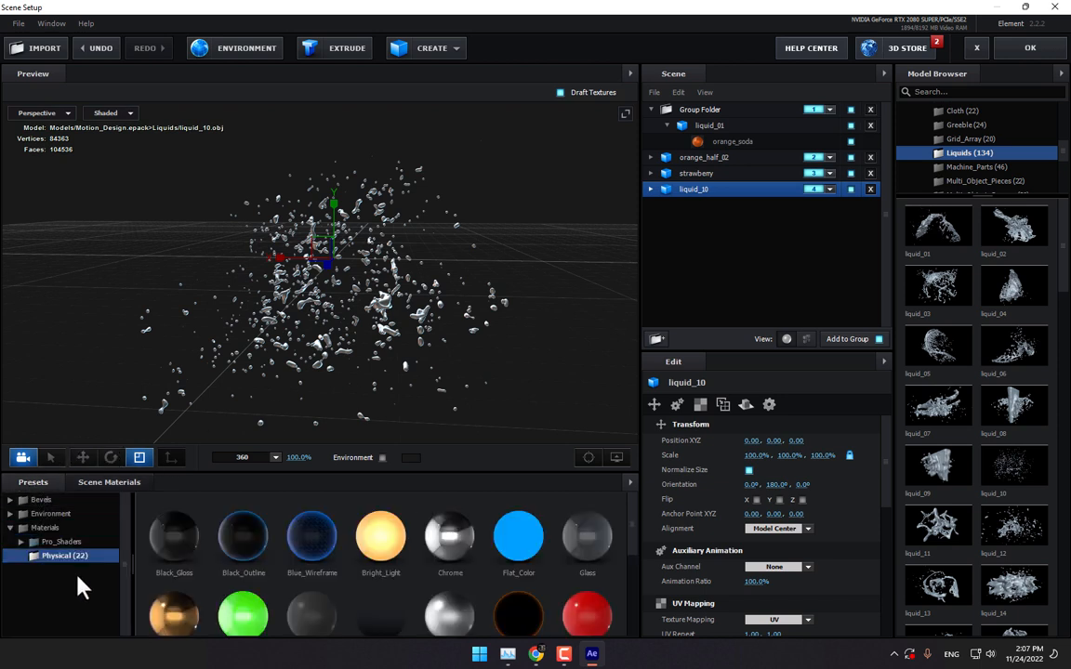
double_click(55, 543)
scroll(59, 569, down, 2)
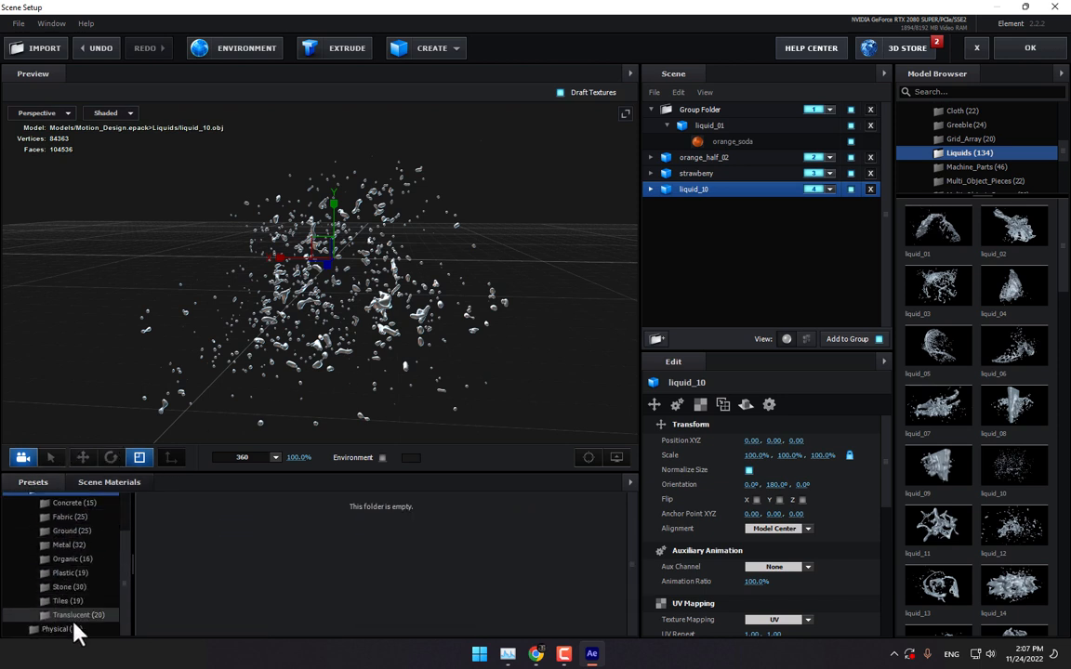
click(73, 617)
scroll(397, 555, down, 2)
scroll(406, 555, up, 2)
drag(239, 545, 346, 349)
drag(235, 532, 708, 191)
drag(402, 327, 438, 331)
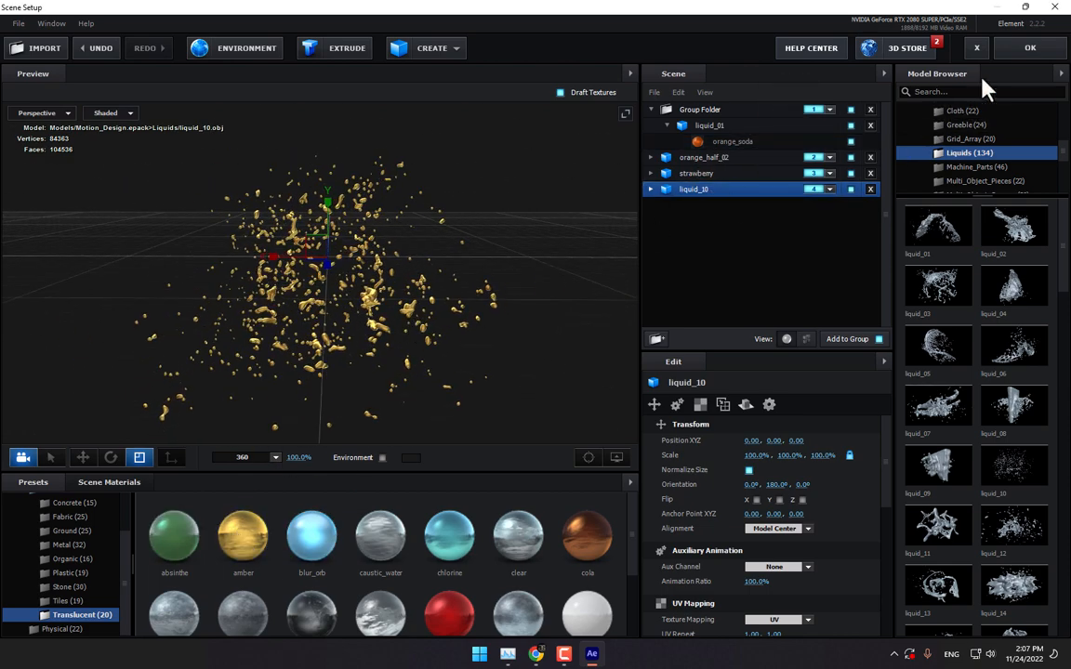
- Accept the scene and match Group 4's Position XY to Track Null 1's position, 460.9441 and 958.8653
click(1048, 44)
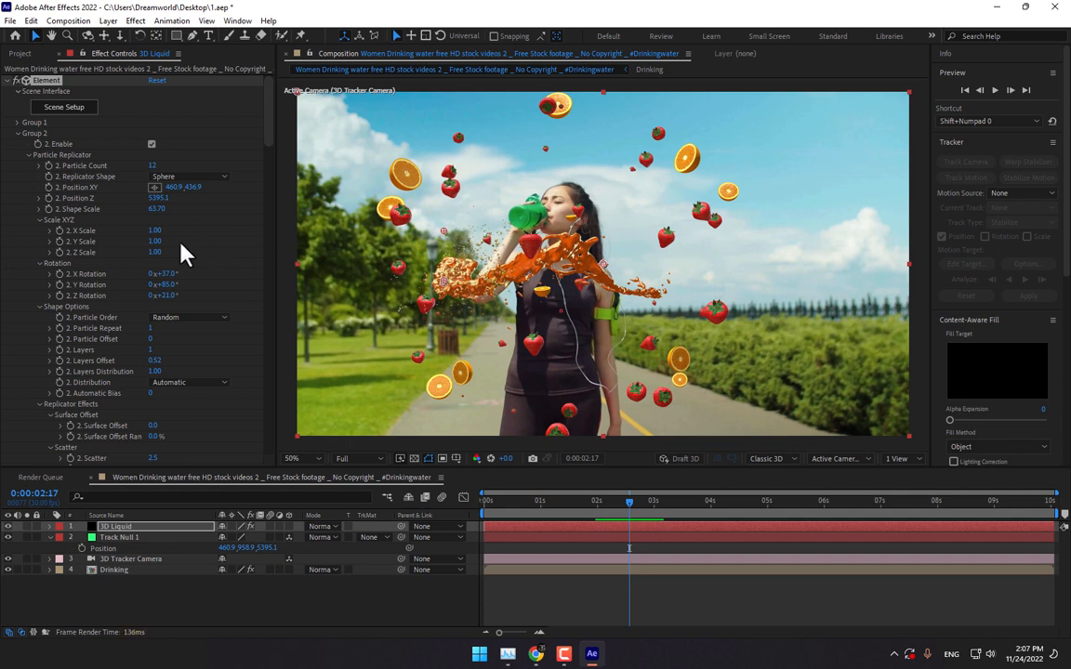
click(17, 133)
click(16, 155)
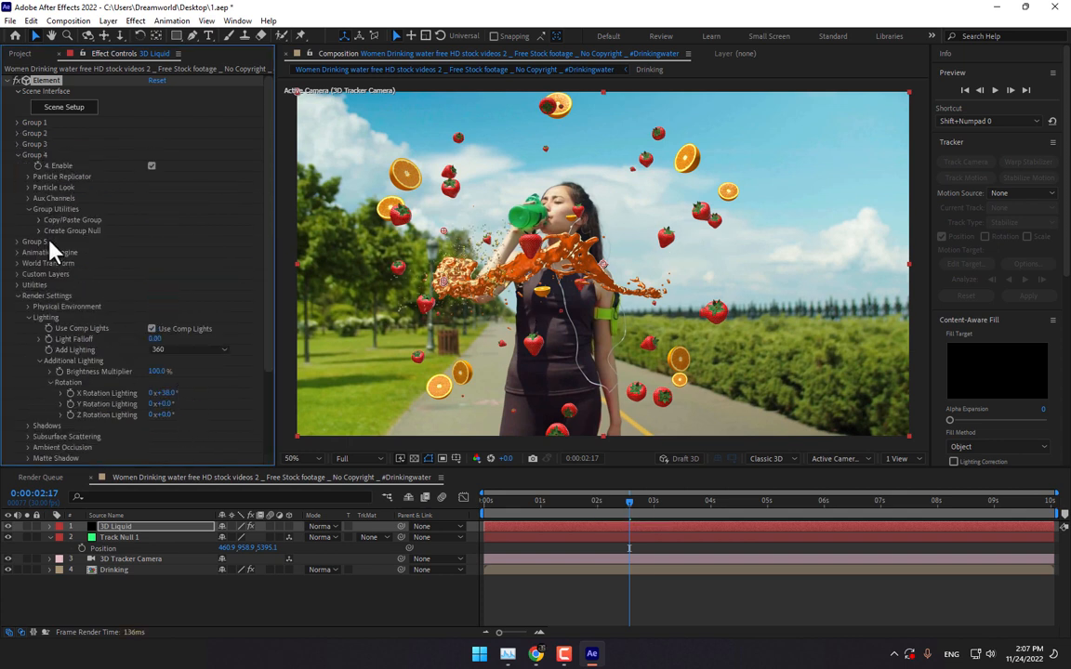
click(28, 177)
click(231, 548)
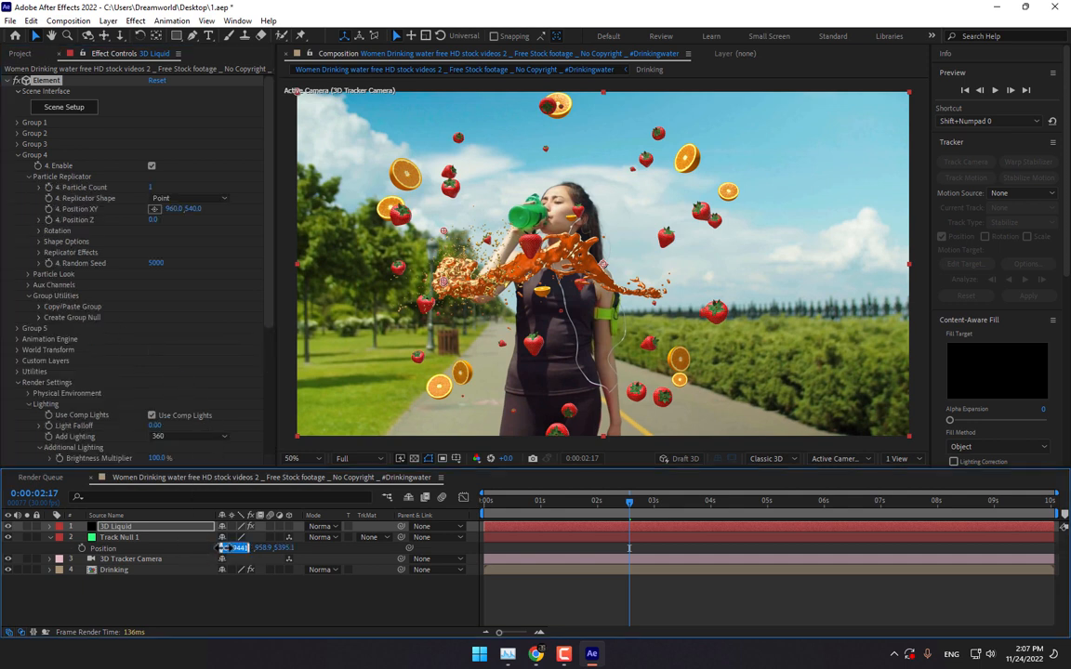
click(173, 209)
text(460.9441)
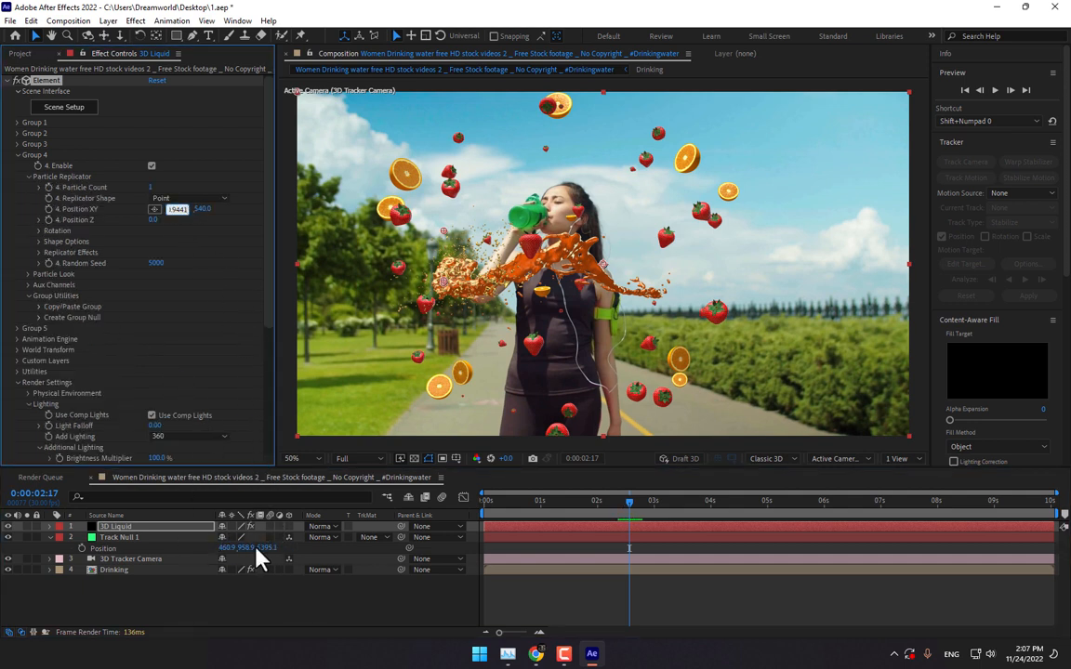
click(255, 549)
text(958.8653)
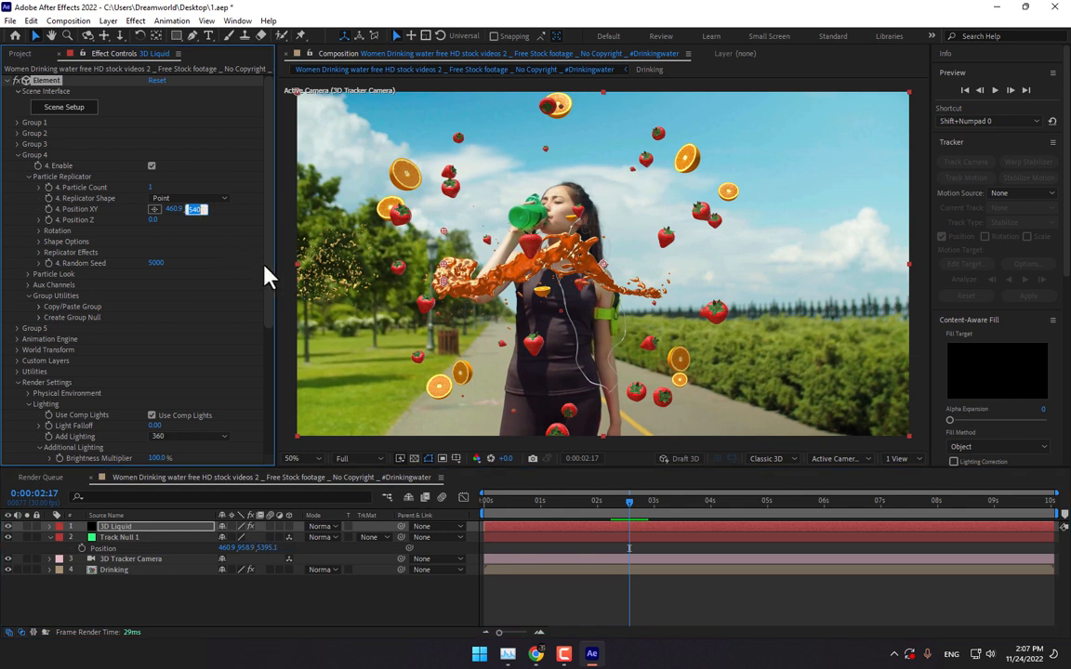
- Set Group 4's Position Z to Track Null 1's Z value, 5395.1097
click(274, 547)
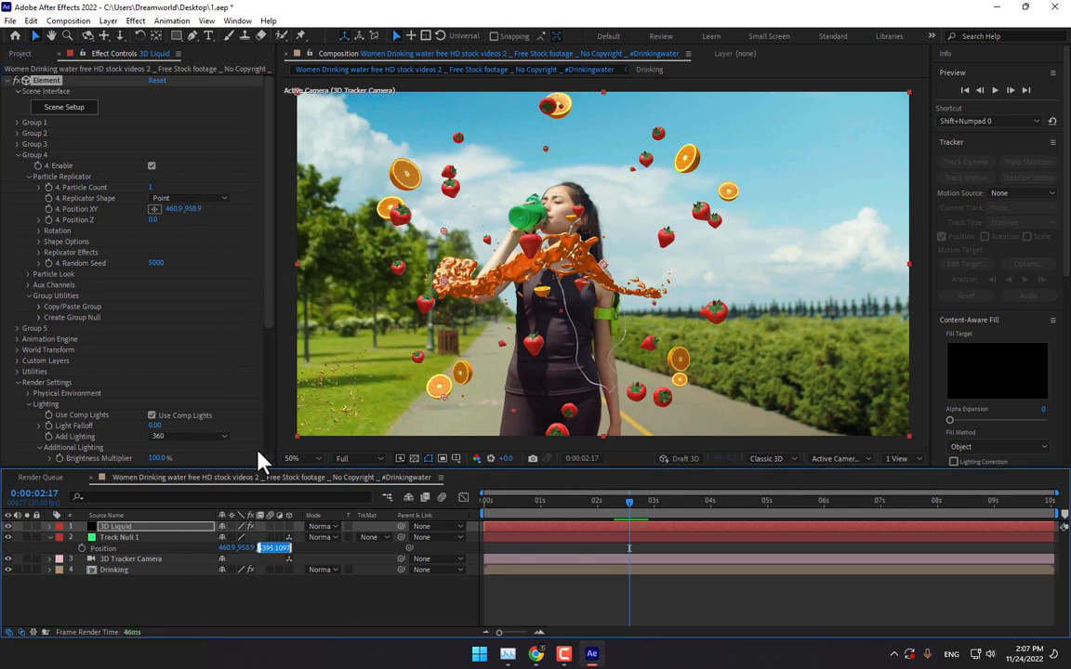
click(155, 221)
text(5395.1097)
click(224, 281)
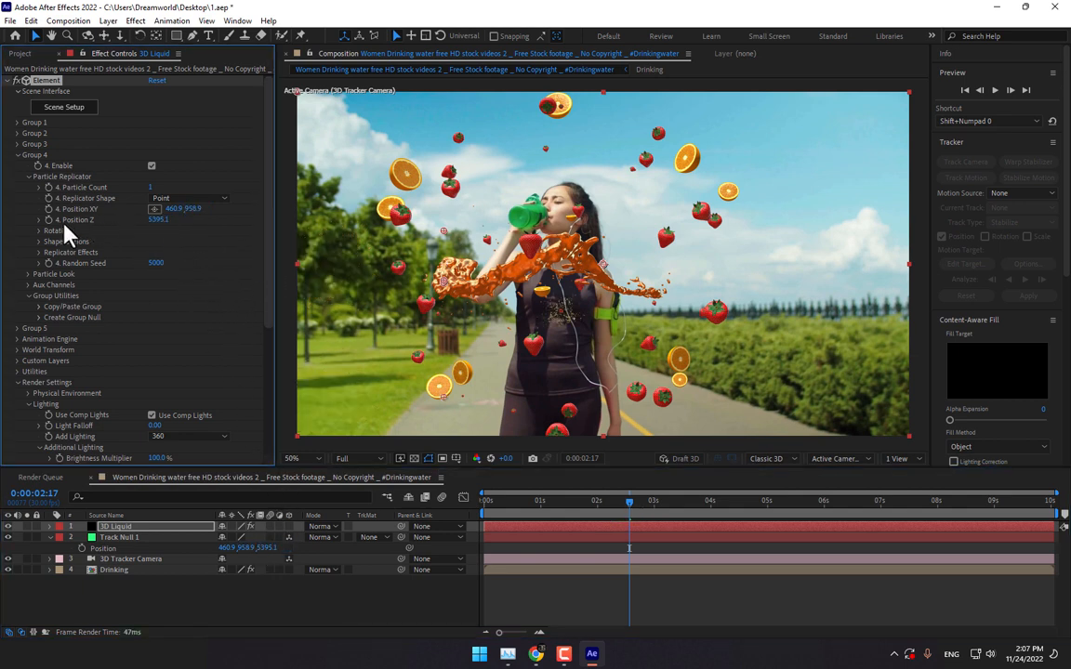
- Adjust Group 4 to Y position -143.3, Particle Size 162.43 and Particle Size Random 7%
click(28, 274)
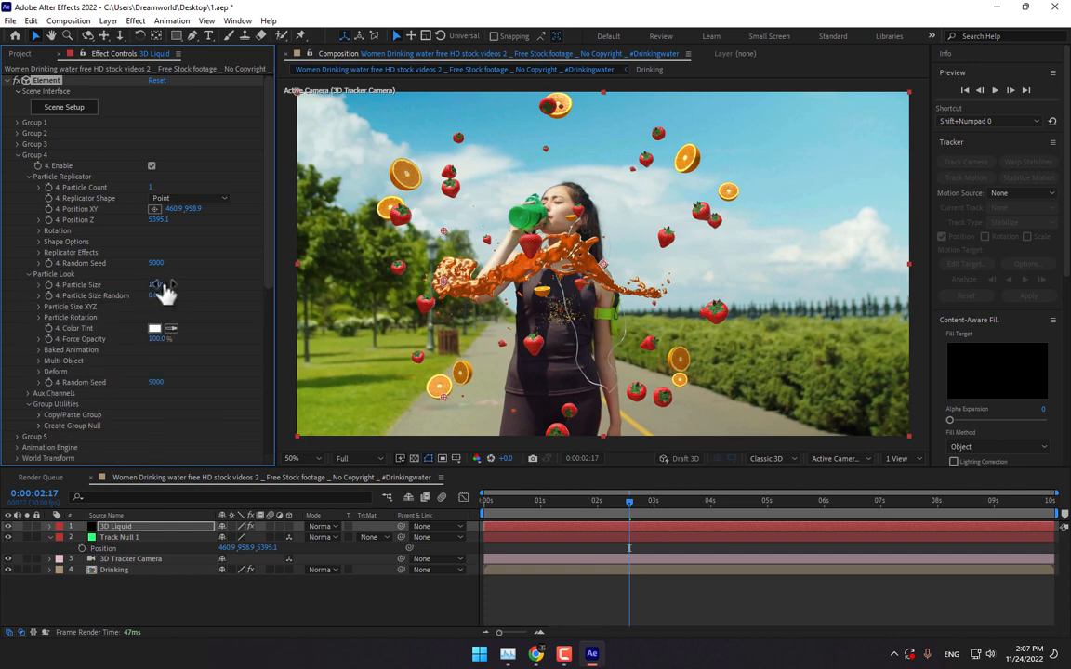
drag(161, 285, 734, 211)
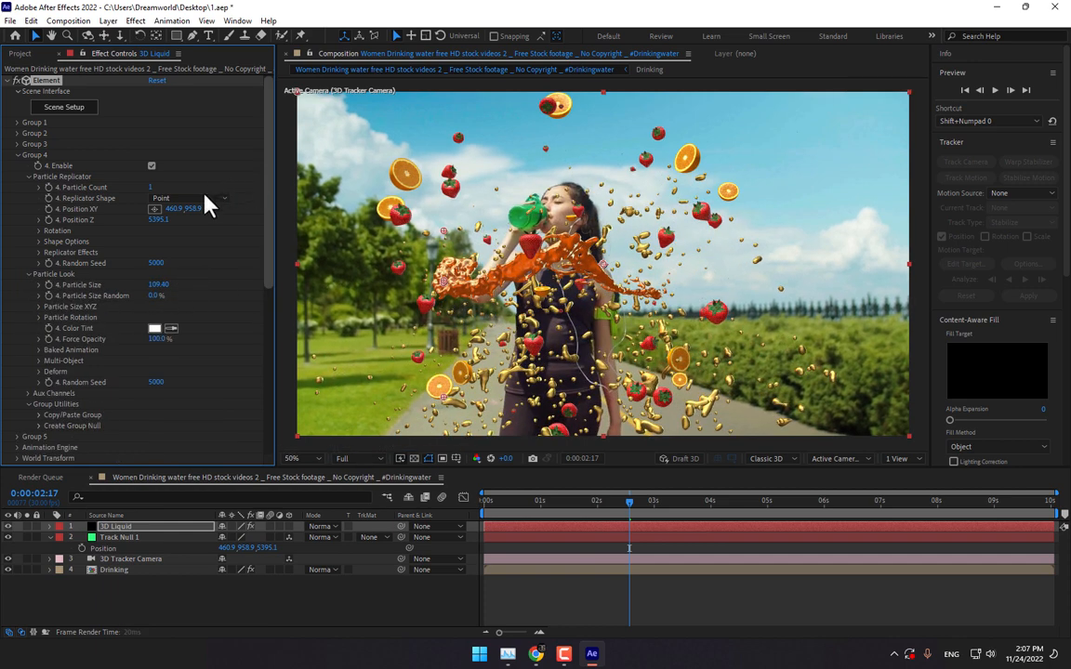
drag(188, 208, 8, 212)
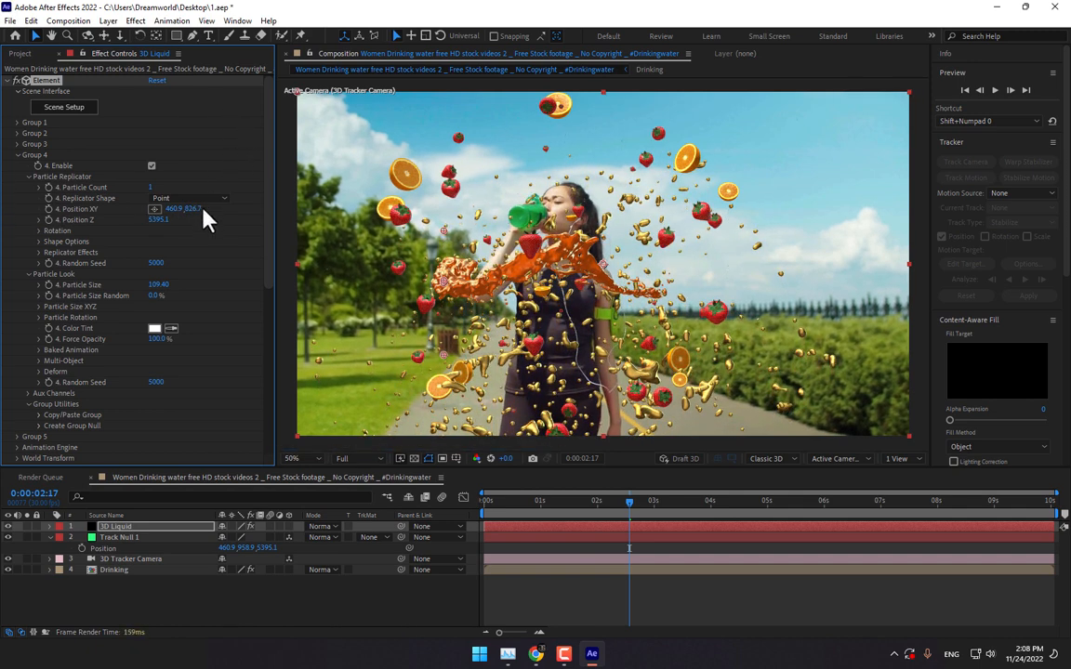
drag(203, 210, 177, 206)
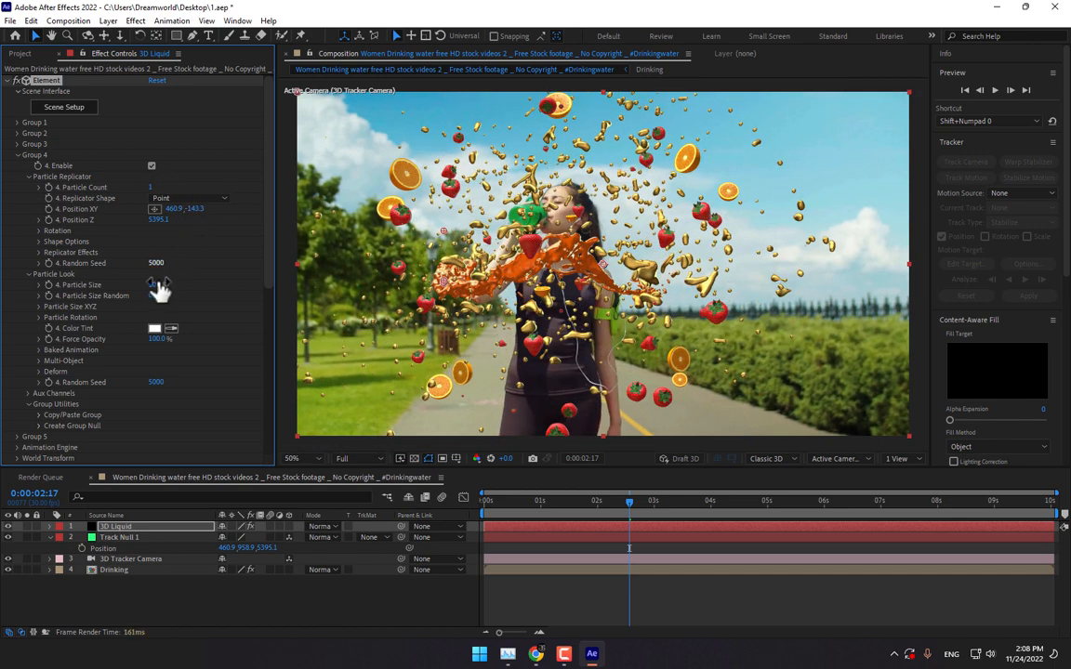
drag(158, 284, 779, 67)
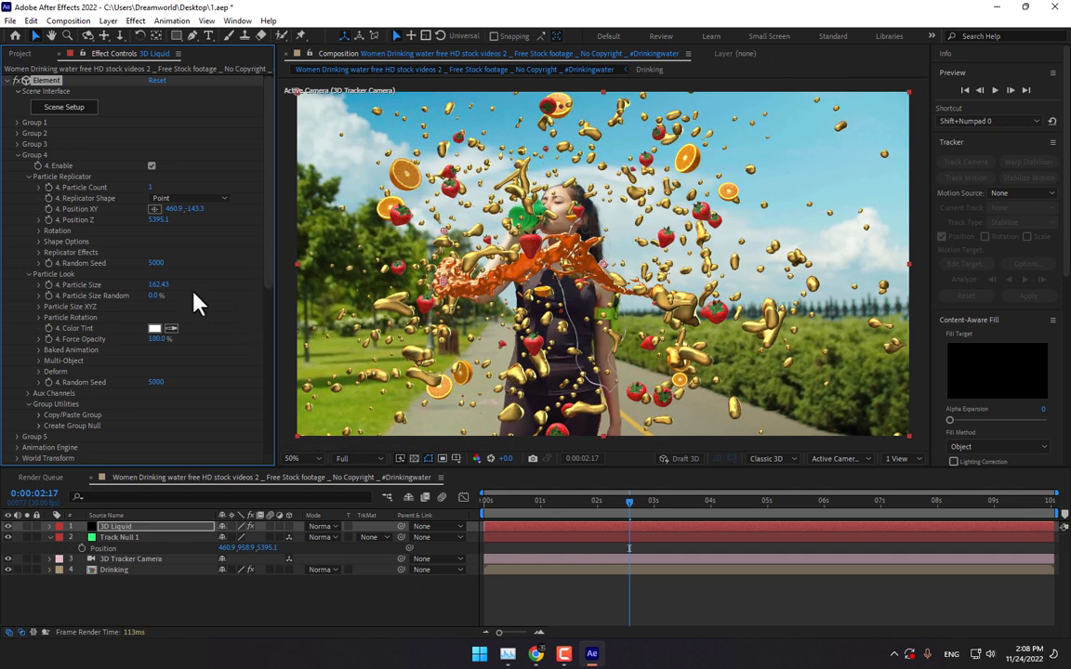
mouse_move(156, 295)
mouse_down()
mouse_move(197, 295)
mouse_move(158, 295)
mouse_up()
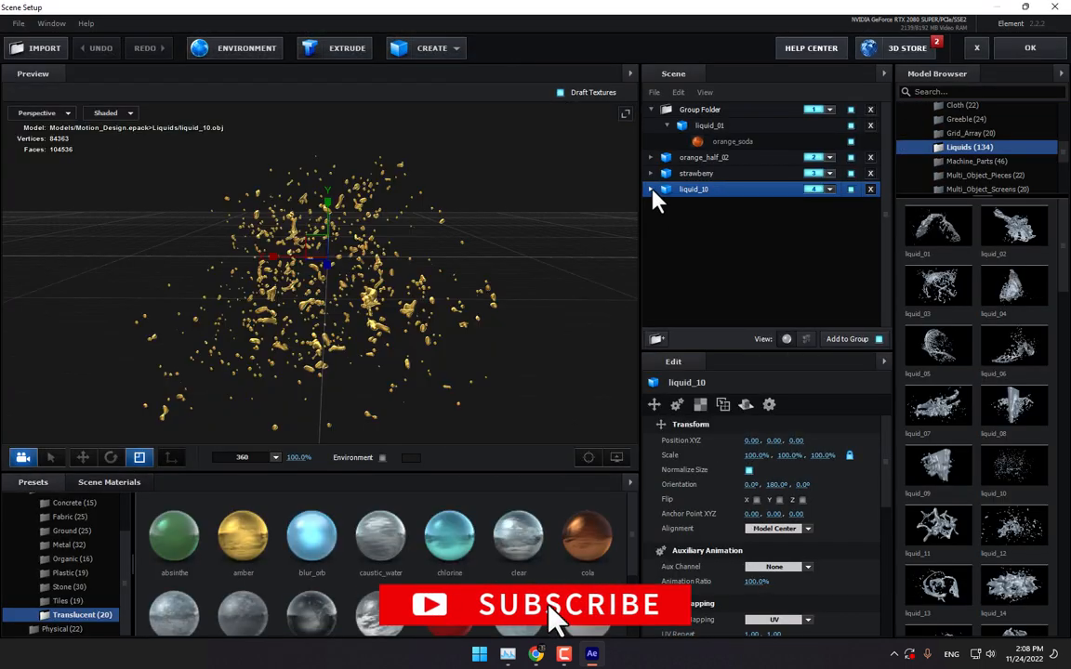
- Replace liquid_10's amber material in Scene Setup with the orange_soda preset from the Translucent materials
click(652, 189)
click(687, 205)
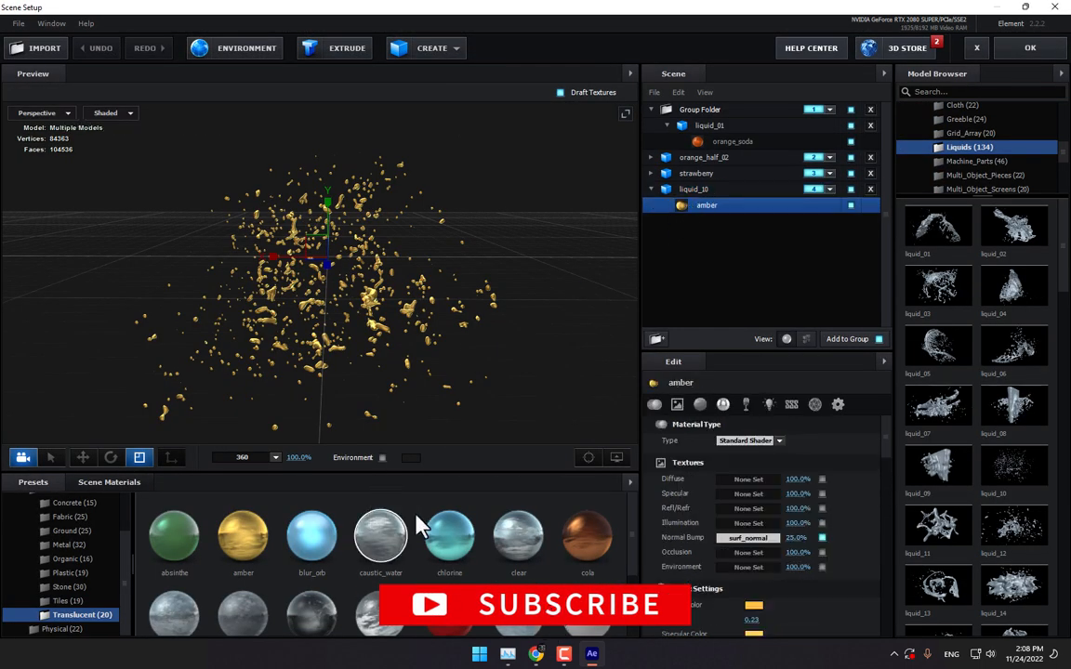
scroll(423, 528, down, 3)
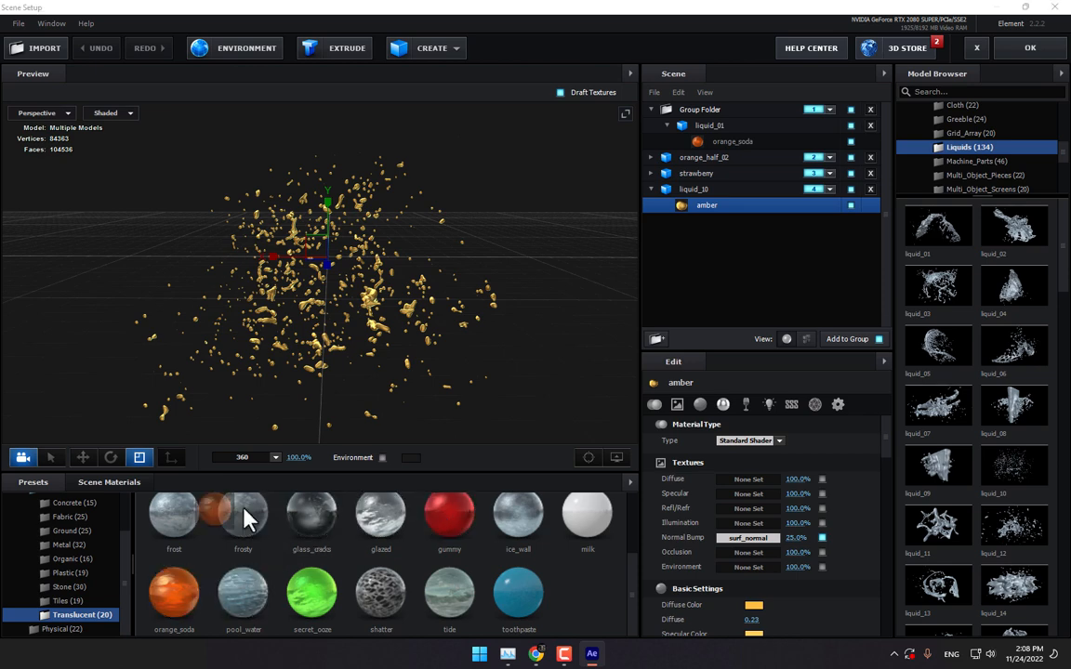
drag(174, 592, 708, 205)
drag(573, 295, 558, 317)
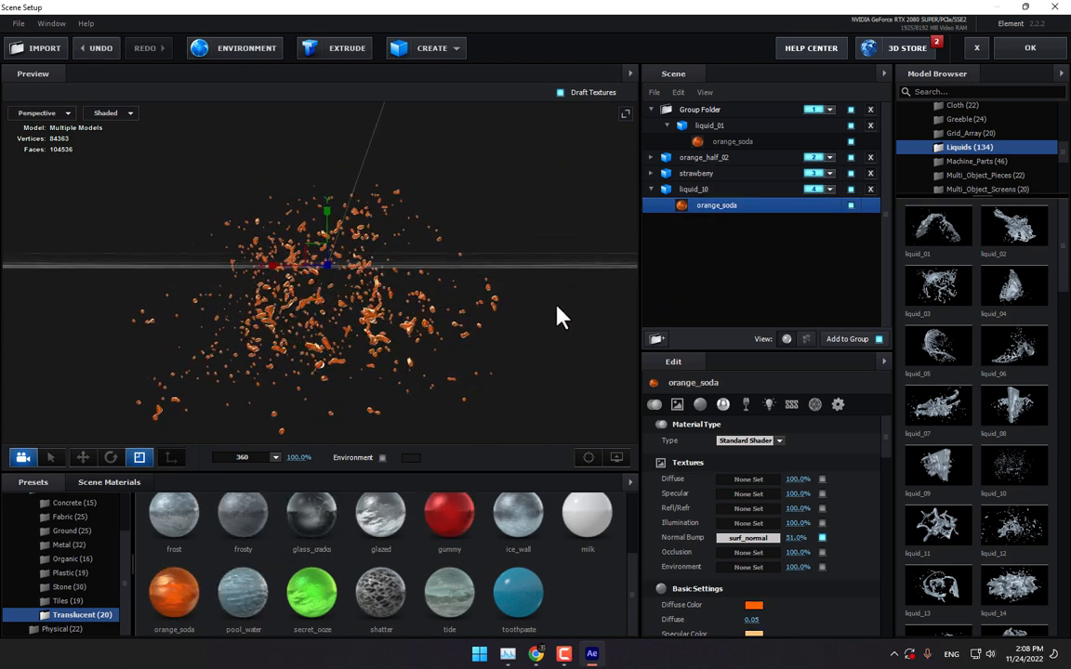
- Set the Blend Mode of liquid_10's orange_soda material to Add and accept the scene
click(815, 404)
click(805, 441)
click(788, 464)
drag(570, 375, 443, 330)
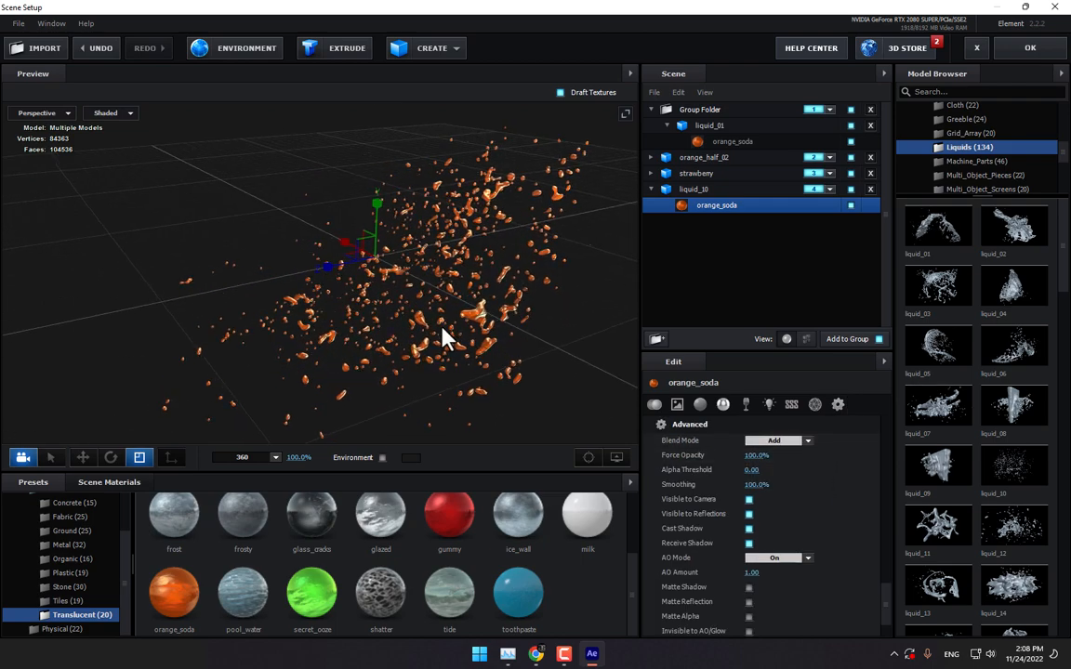
click(1020, 52)
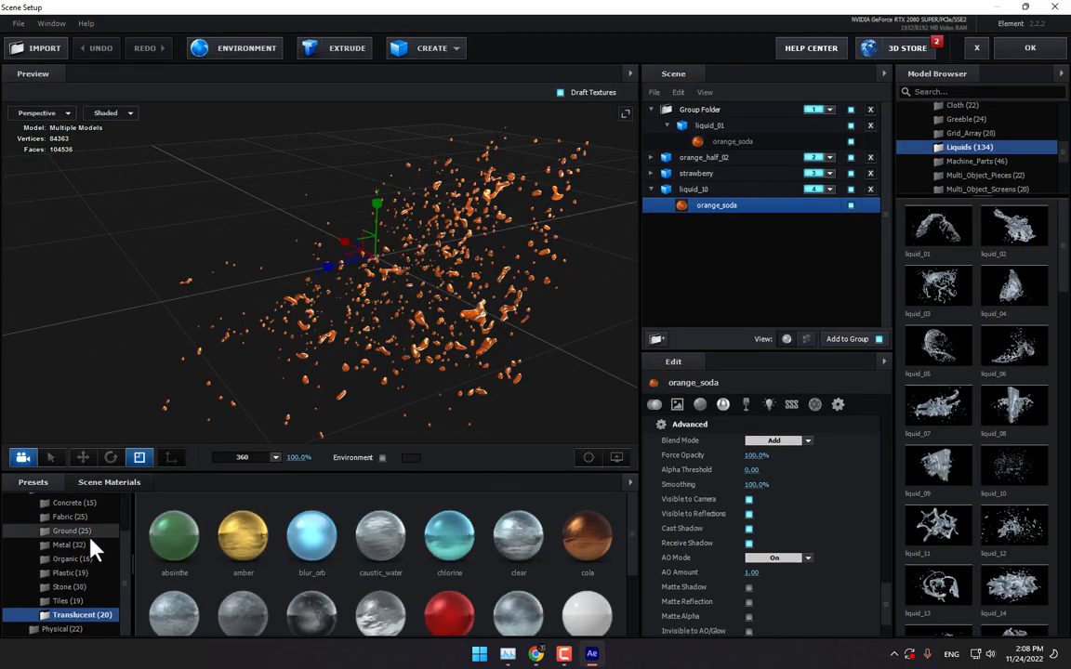
- Replace liquid_10's orange_soda material in Scene Setup with the Glass preset from the Physical materials
scroll(88, 549, up, 3)
scroll(53, 544, down, 2)
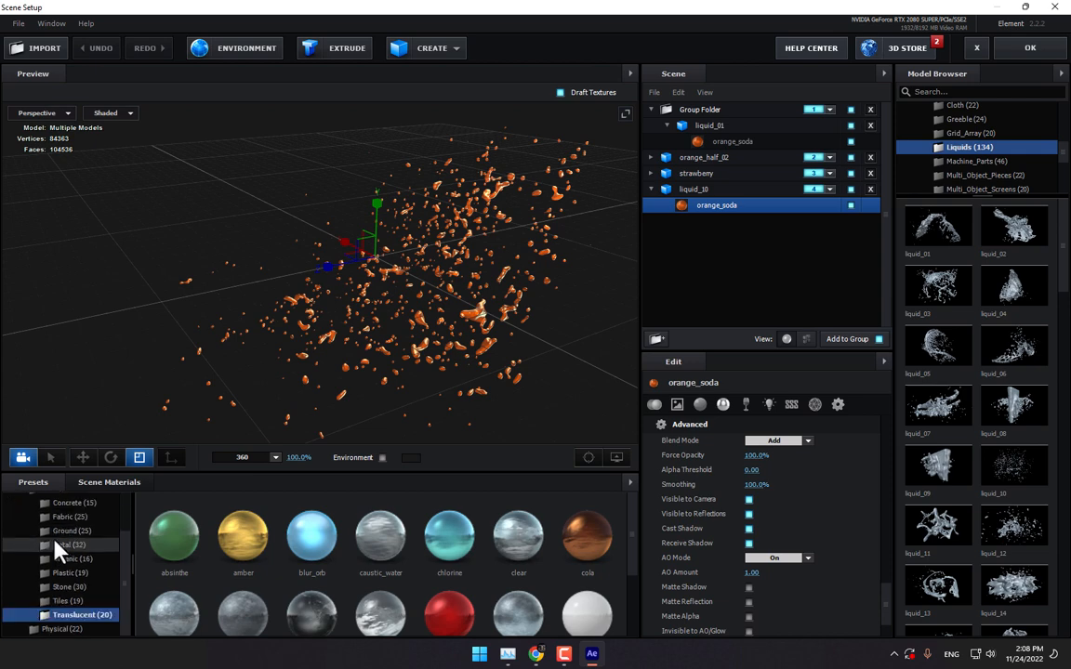
click(74, 632)
scroll(493, 584, down, 1)
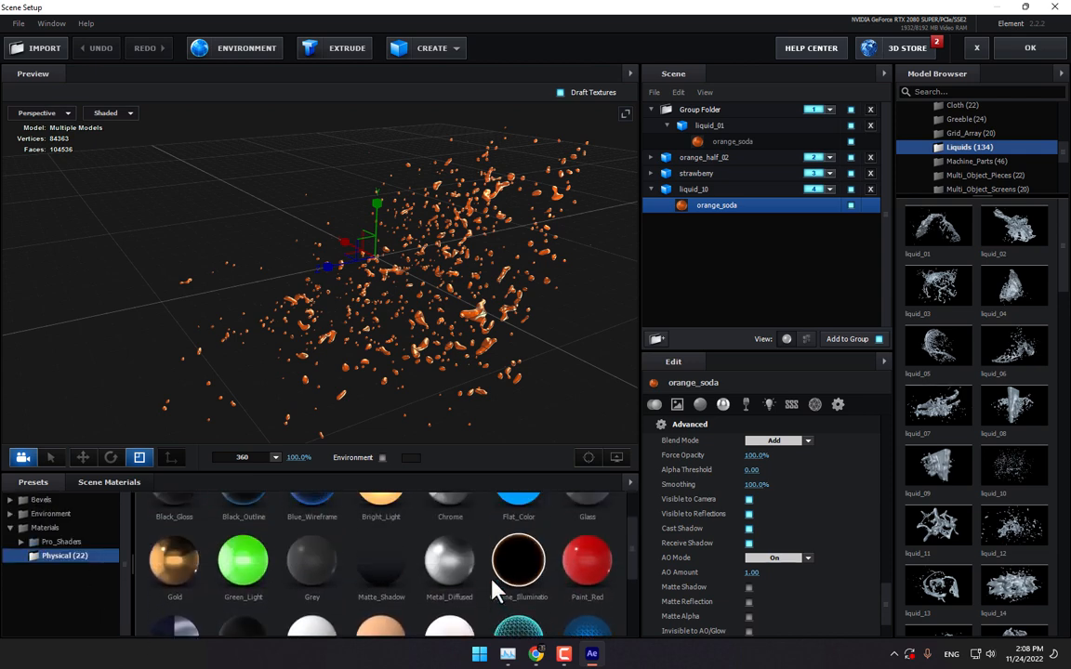
scroll(494, 585, up, 1)
drag(584, 539, 726, 214)
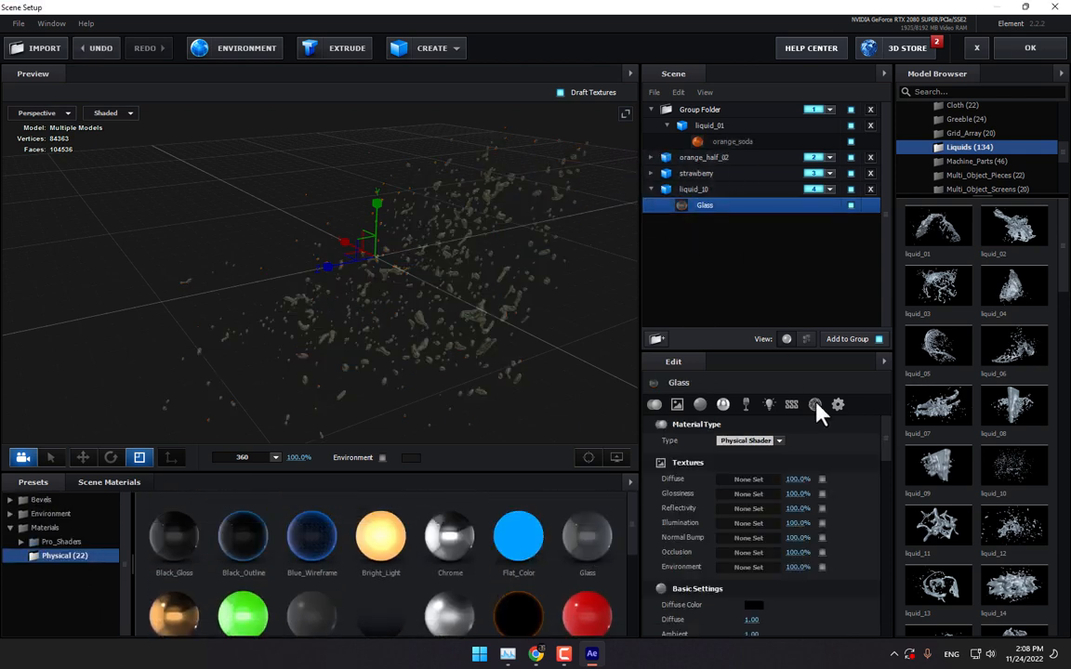
- Set the Blend Mode of liquid_10's Glass material to Add and accept the scene
click(837, 405)
click(790, 441)
click(798, 458)
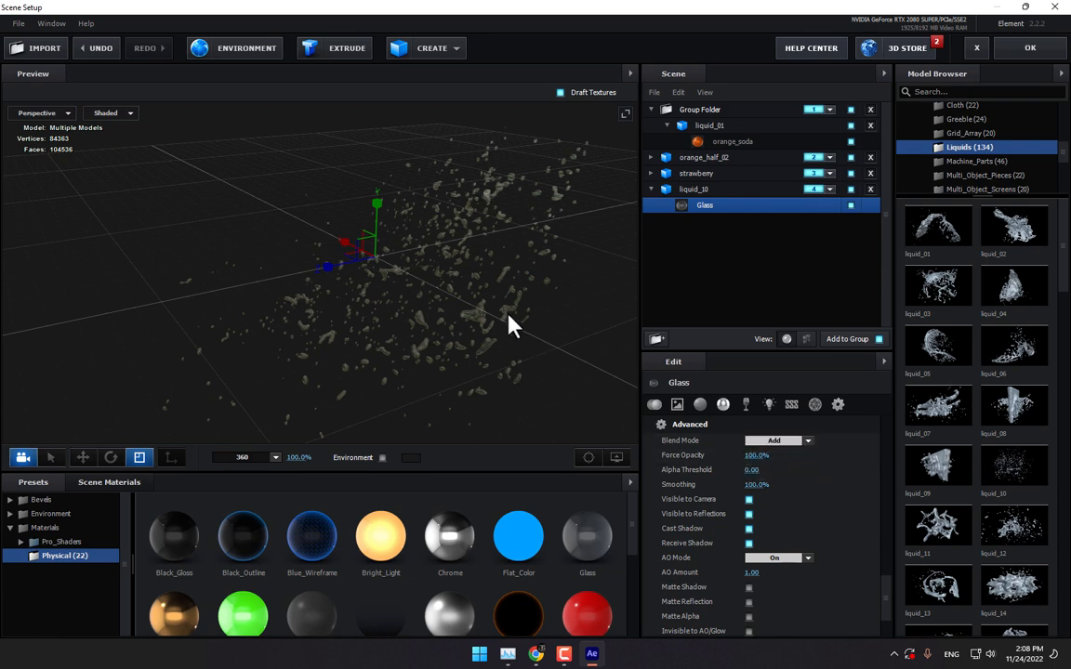
drag(507, 322, 569, 327)
click(1022, 54)
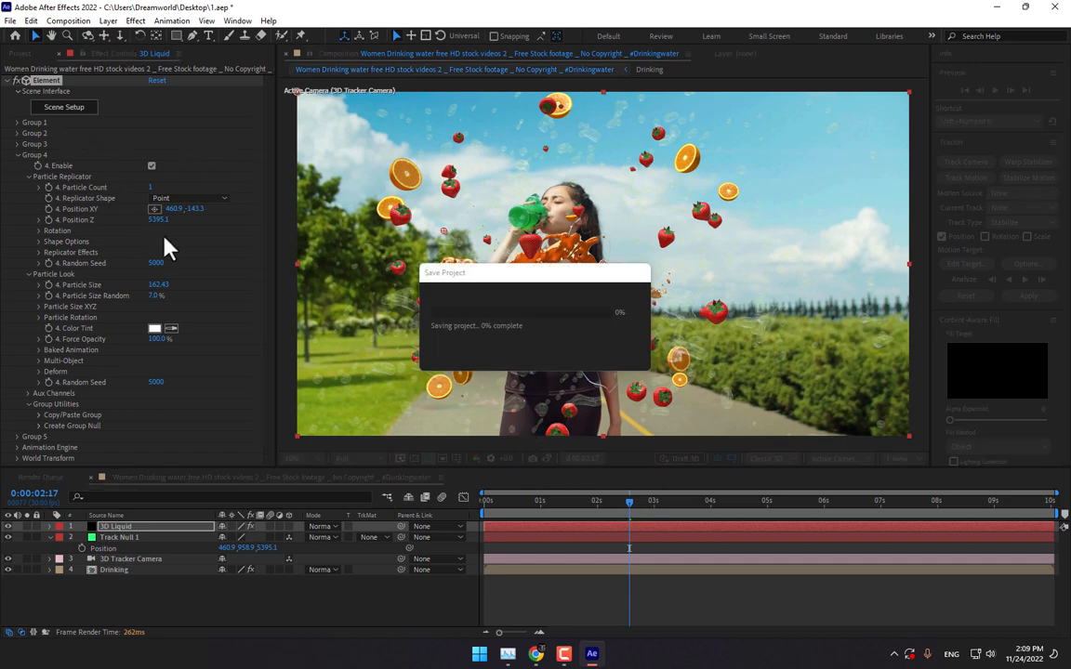
- Open Scene Setup and add another liquid_10 model to the scene from the Motion_Design Liquids collection
click(67, 108)
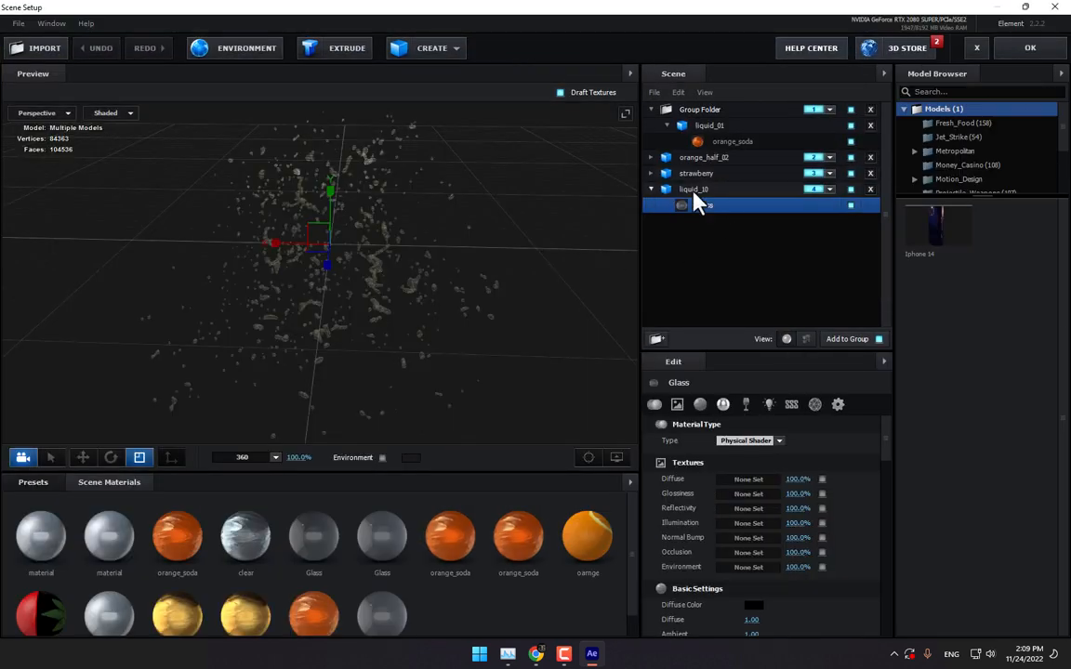
scroll(967, 166, down, 3)
scroll(966, 165, up, 3)
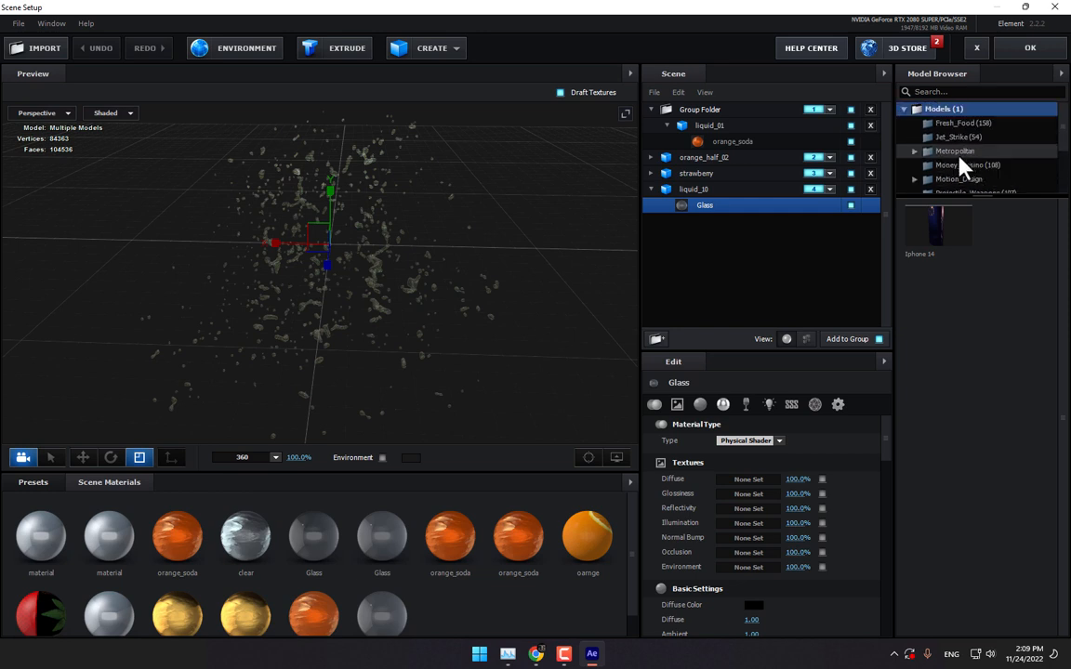
double_click(960, 178)
scroll(977, 160, down, 2)
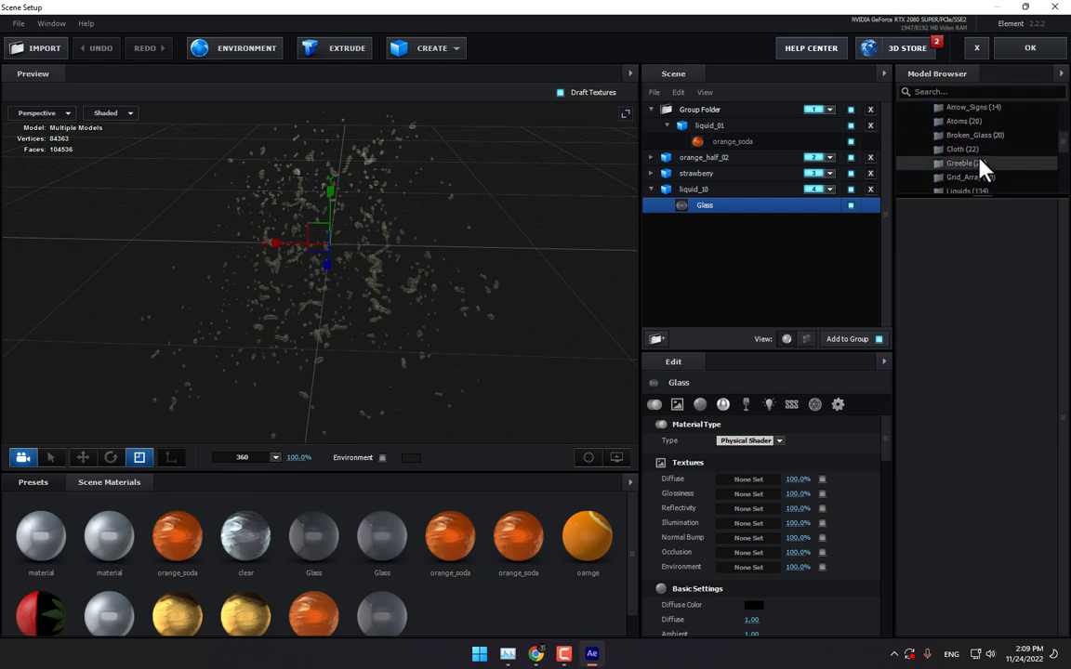
scroll(976, 153, down, 2)
click(968, 141)
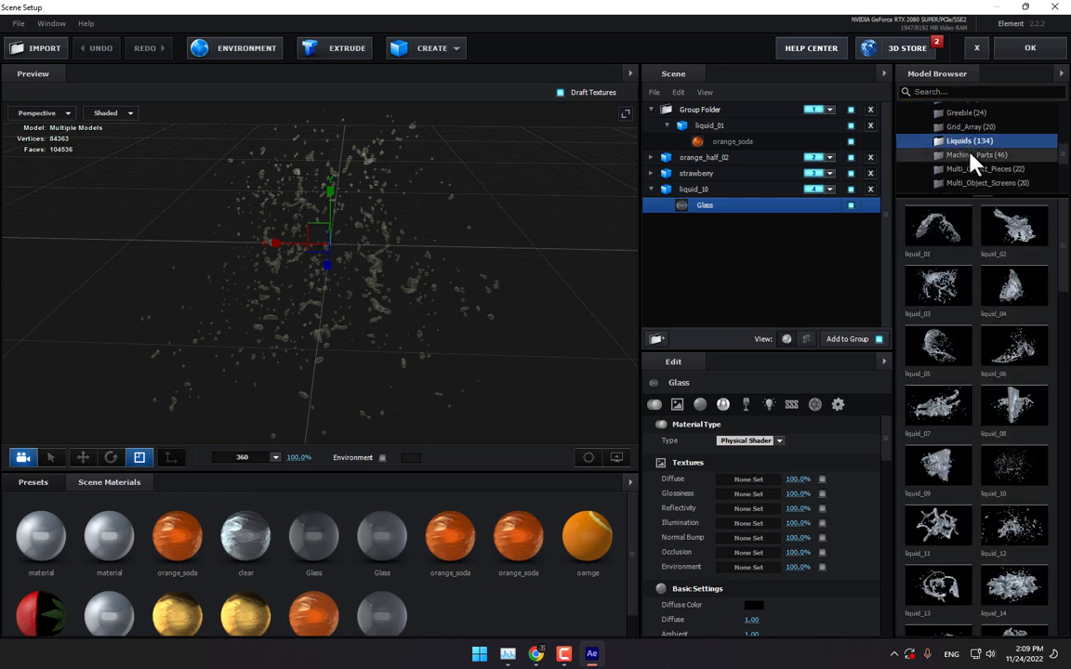
scroll(983, 430, down, 5)
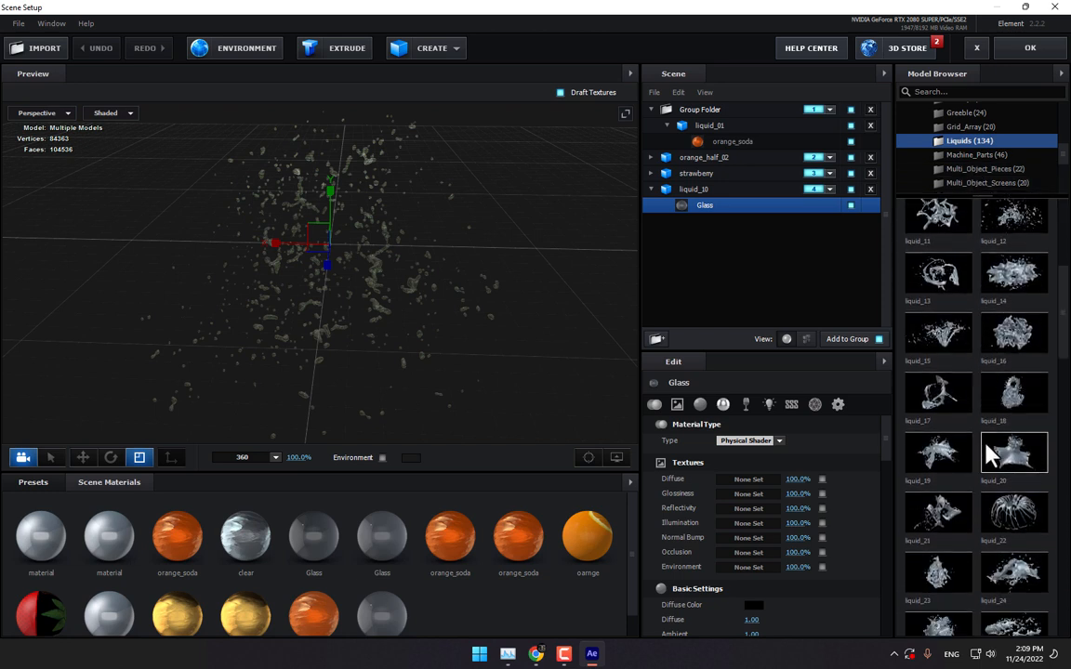
scroll(989, 453, down, 8)
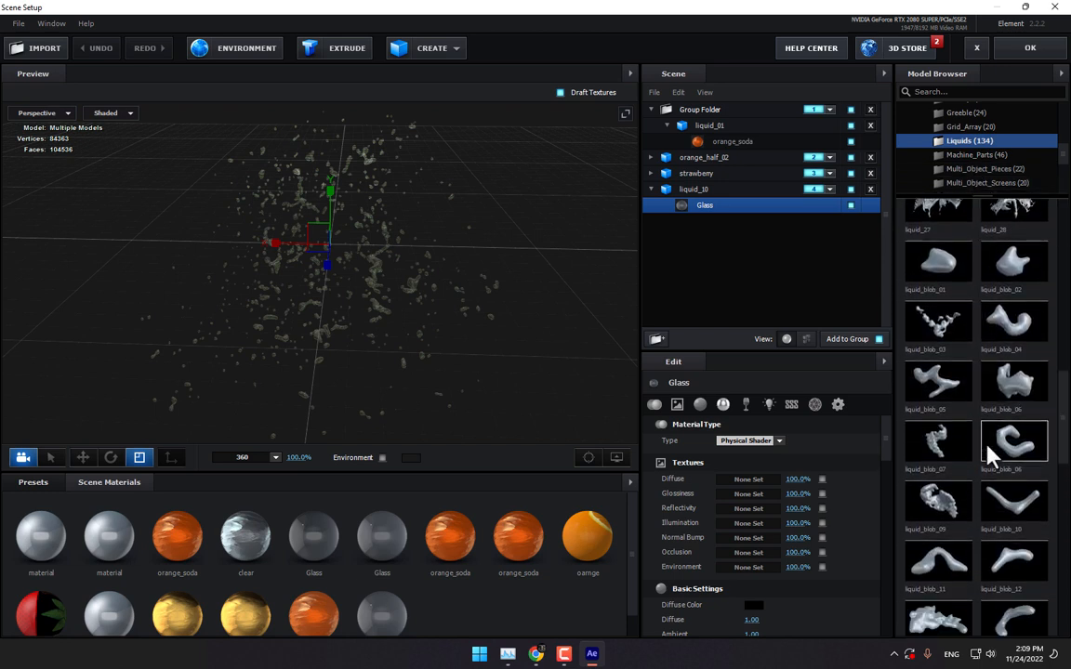
scroll(990, 453, down, 10)
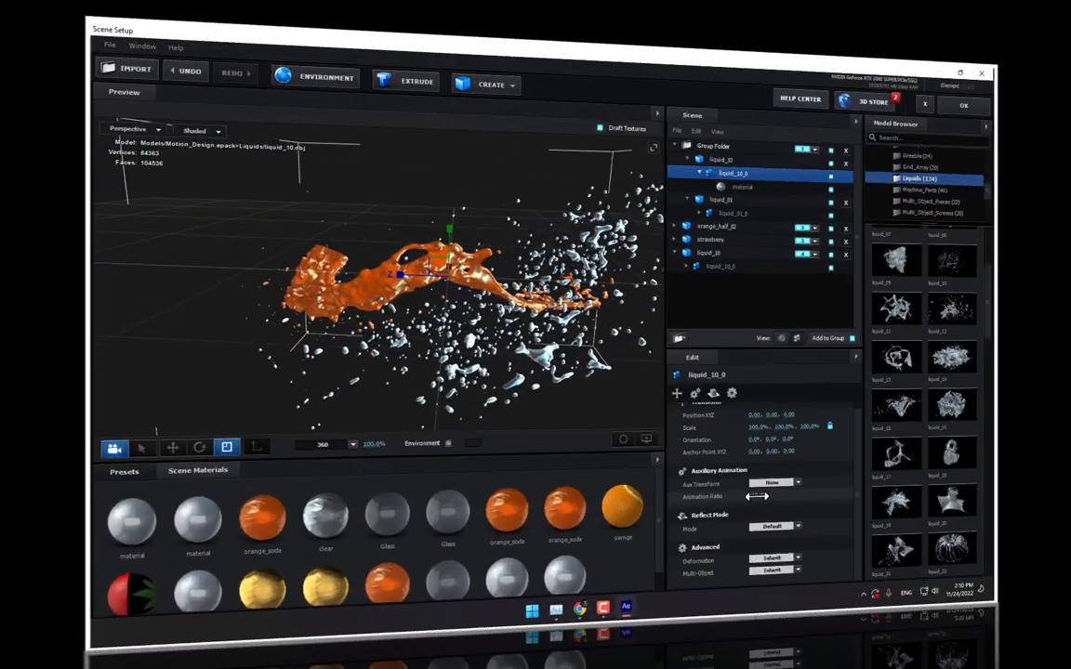
scroll(833, 509, down, 1)
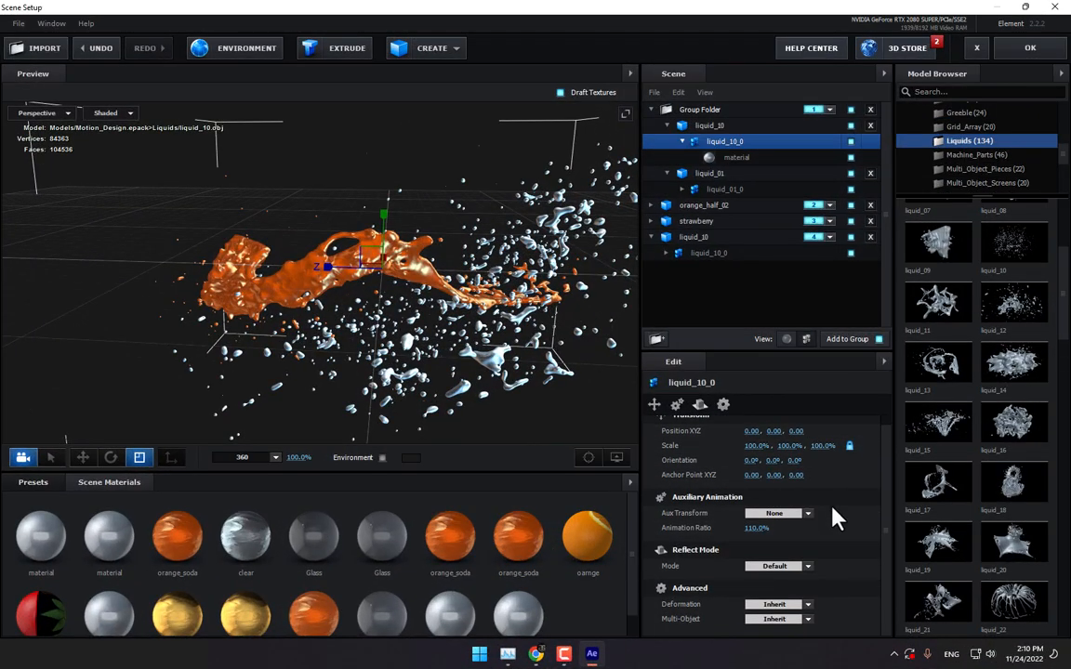
click(802, 605)
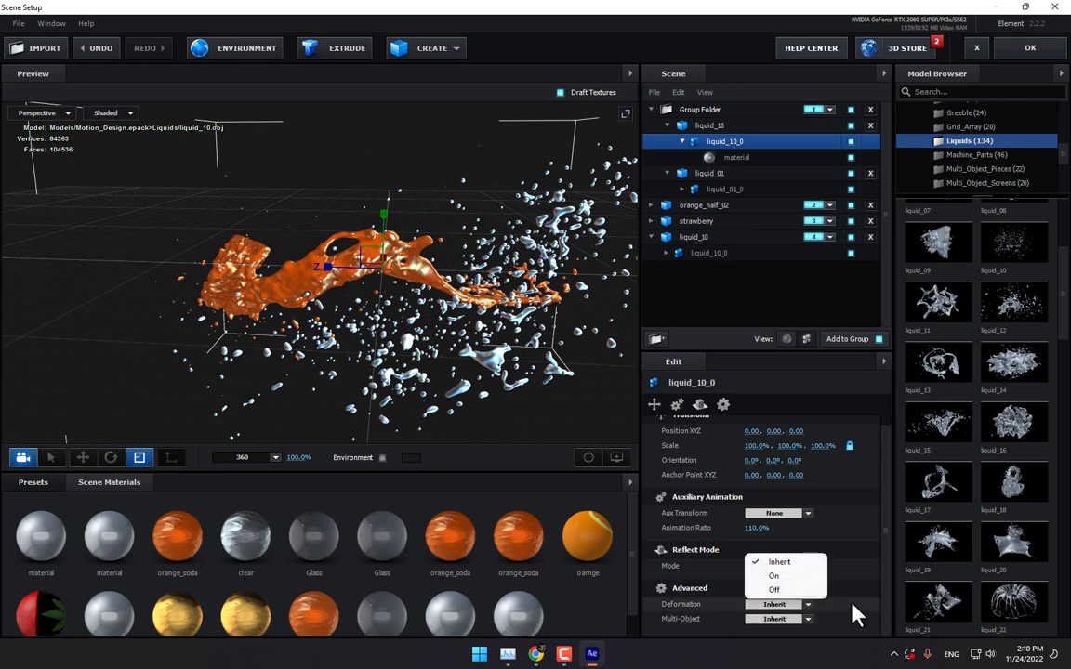
click(852, 604)
click(807, 618)
click(853, 619)
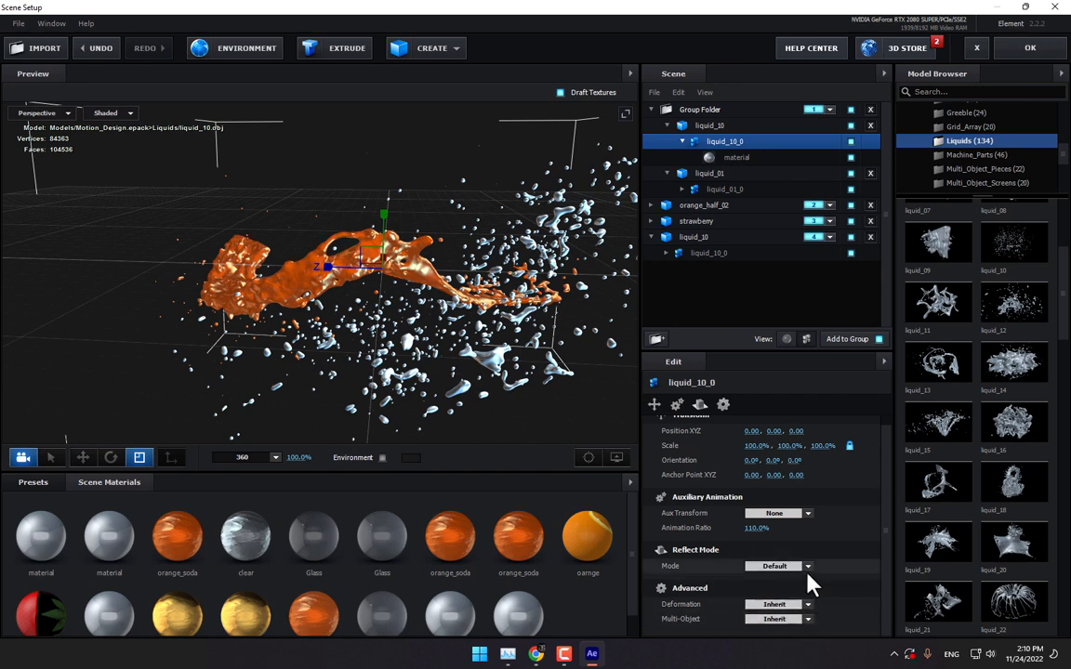
scroll(527, 292, up, 2)
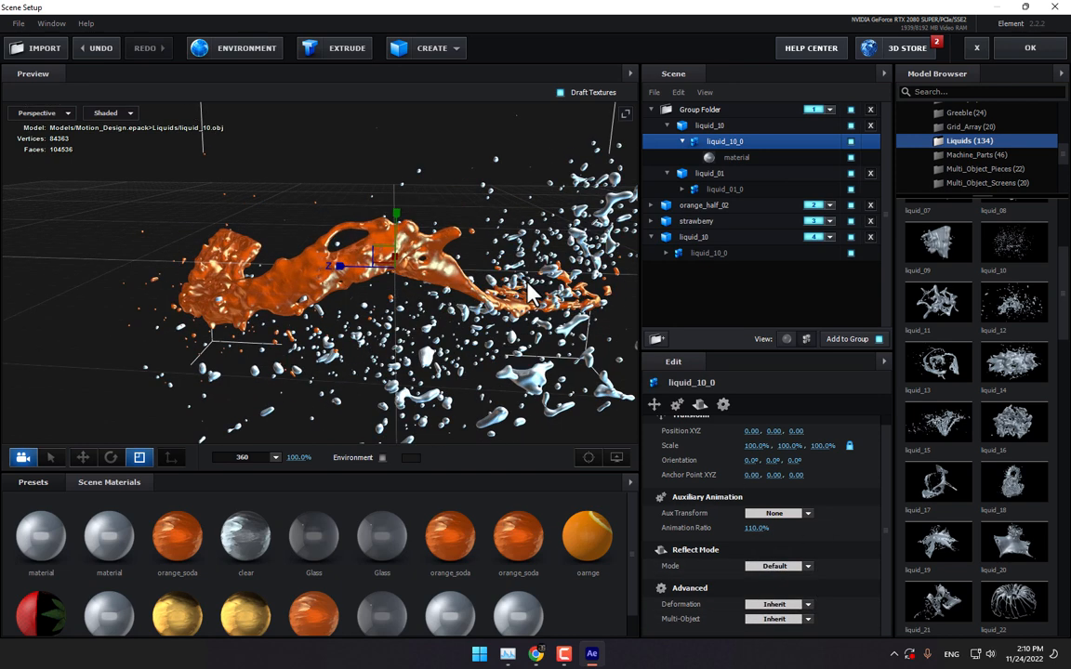
drag(531, 294, 465, 332)
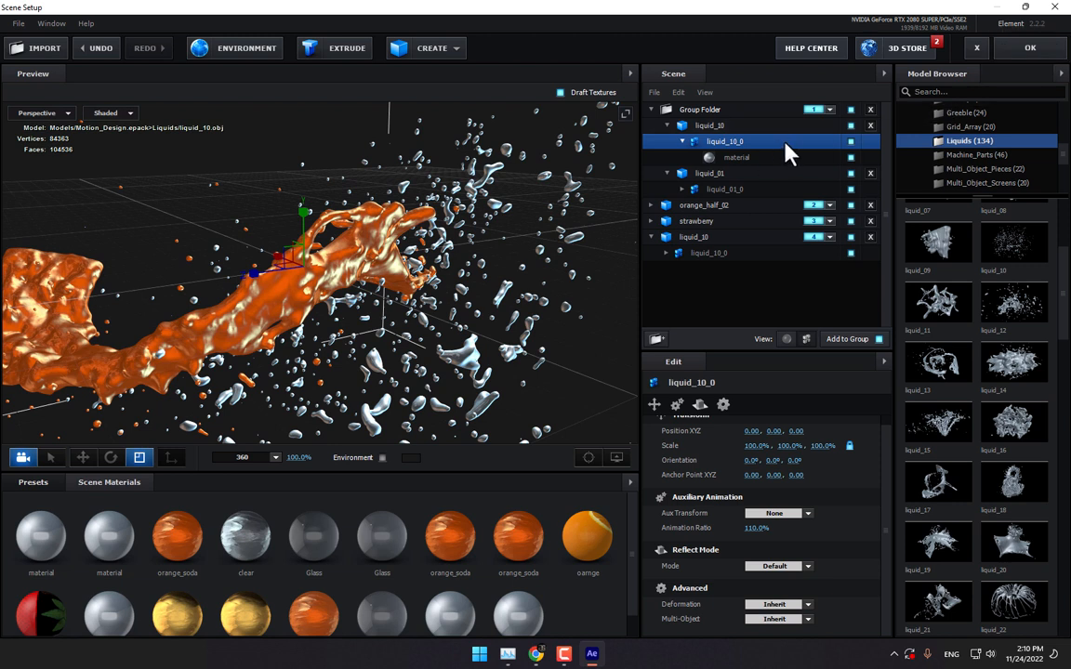
- Move the new liquid_10 out of the Group Folder, assign it to group 5 and give it the amber material
drag(723, 133, 748, 302)
click(830, 221)
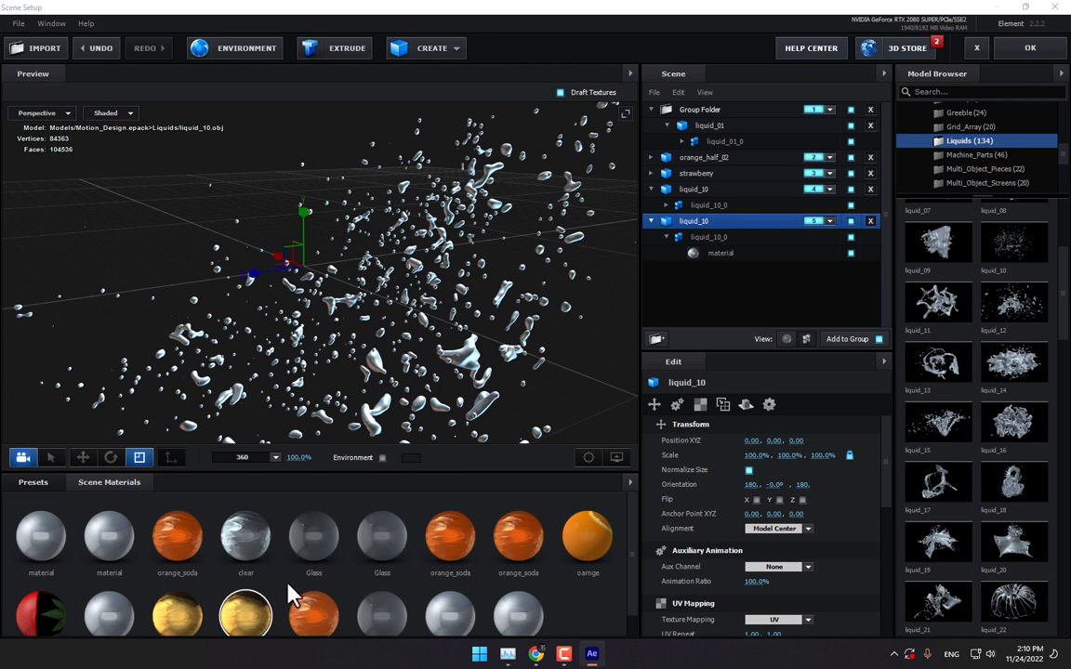
drag(288, 584, 467, 367)
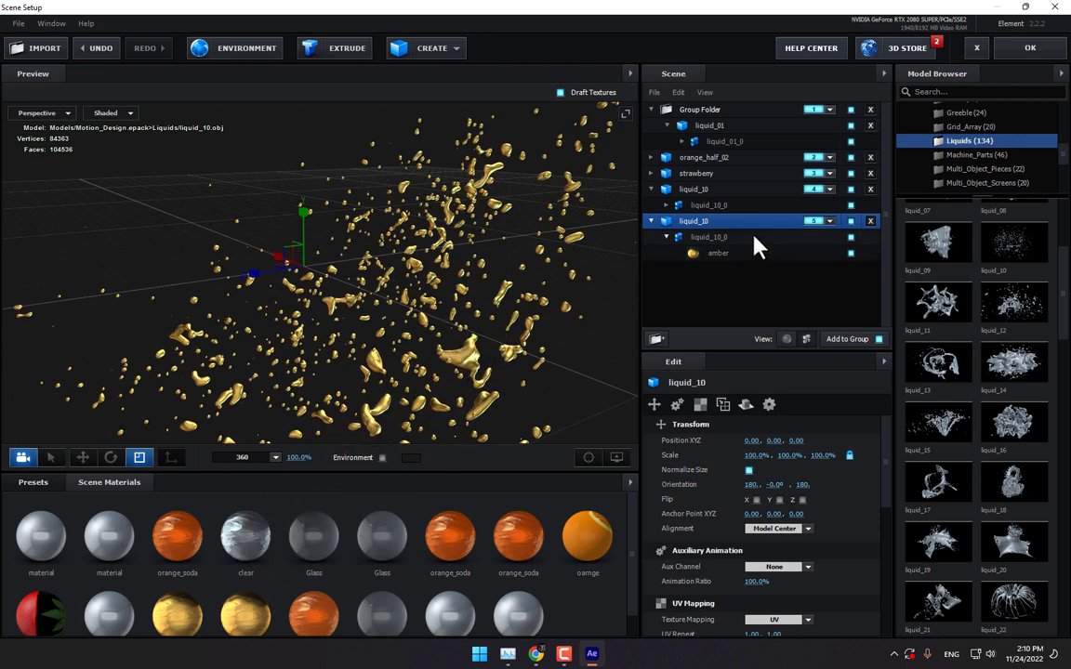
- Set the Blend Mode of the group 5 liquid_10's amber material to Add and accept the scene
click(734, 253)
click(838, 404)
click(779, 441)
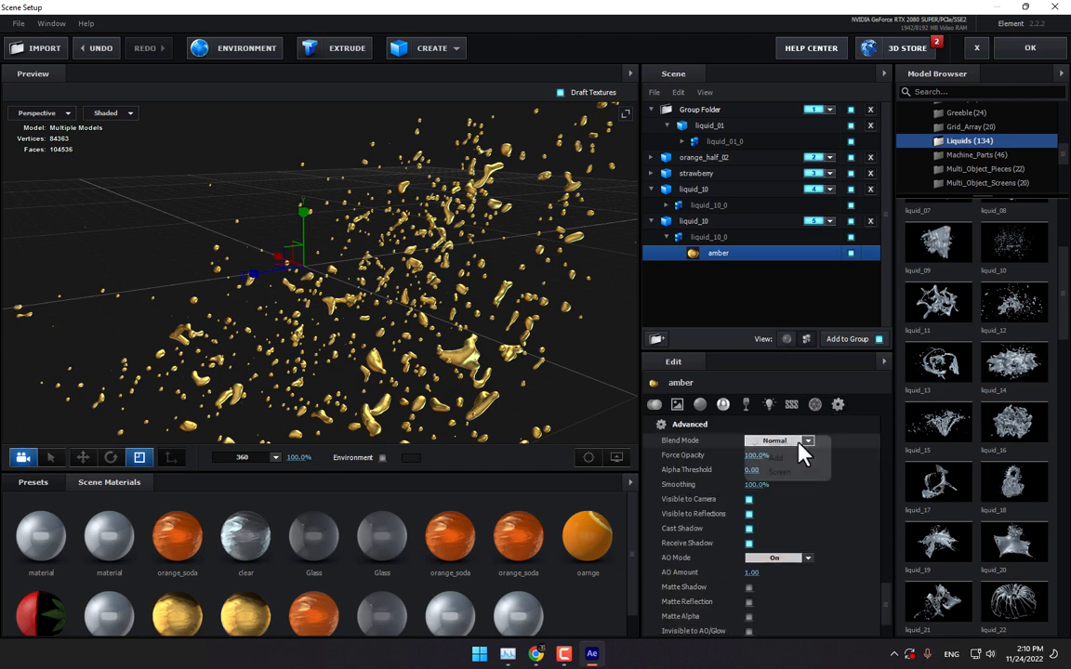
click(781, 459)
drag(550, 346, 697, 269)
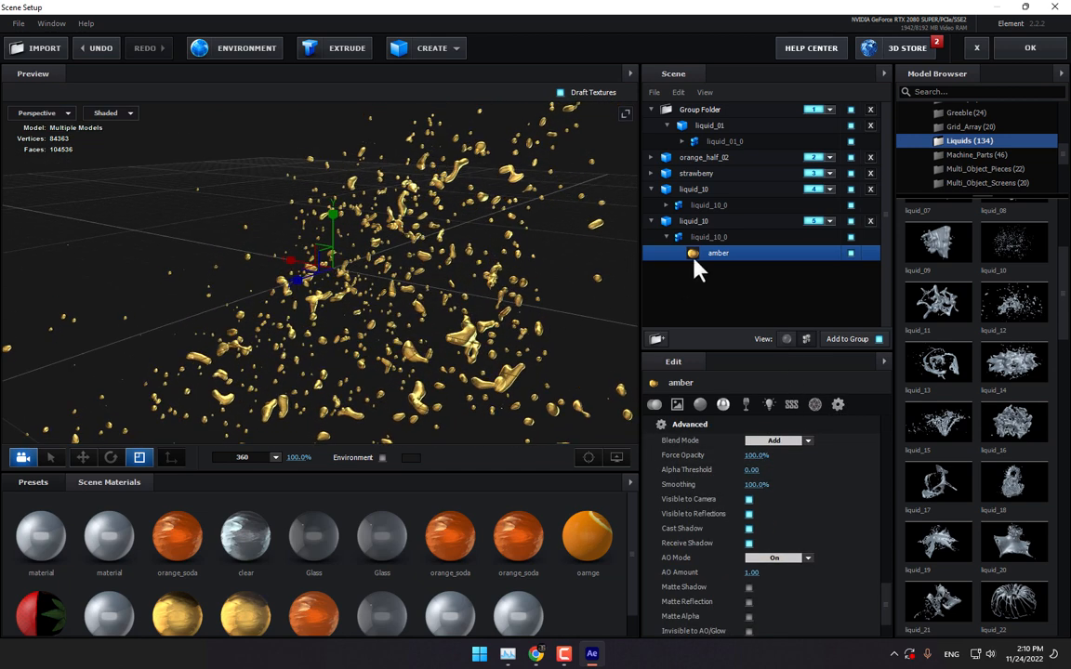
click(700, 404)
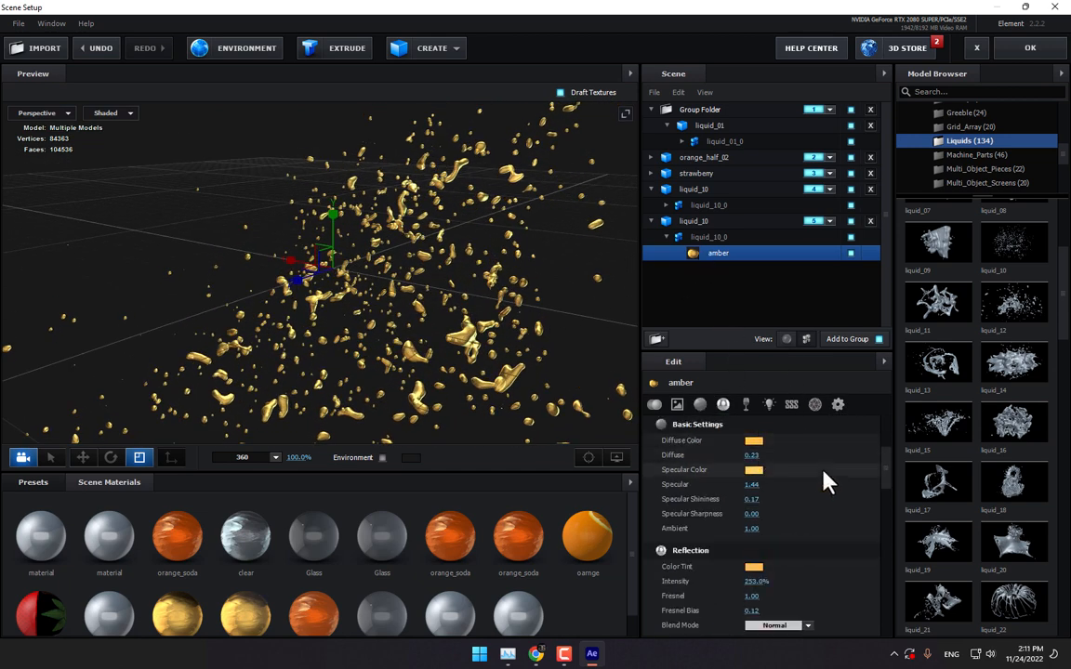
scroll(825, 477, up, 2)
click(1027, 51)
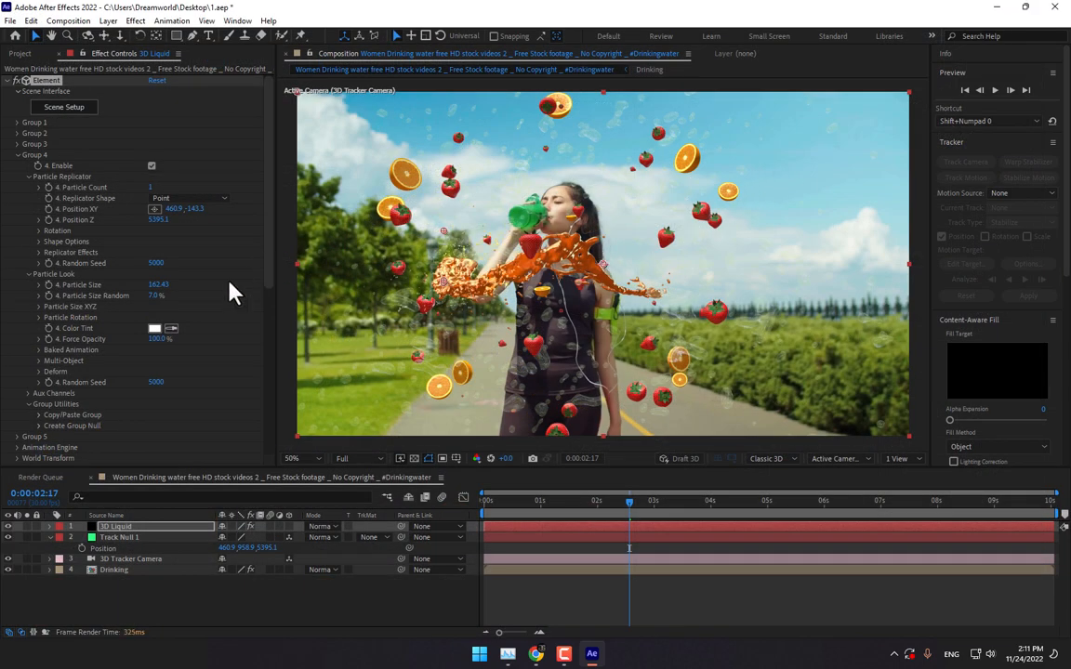
- At the composition start, set Group 5's Particle Replicator position to Track Null 1's coordinates: 460.9, 958.9, 5395.1
drag(517, 510, 442, 531)
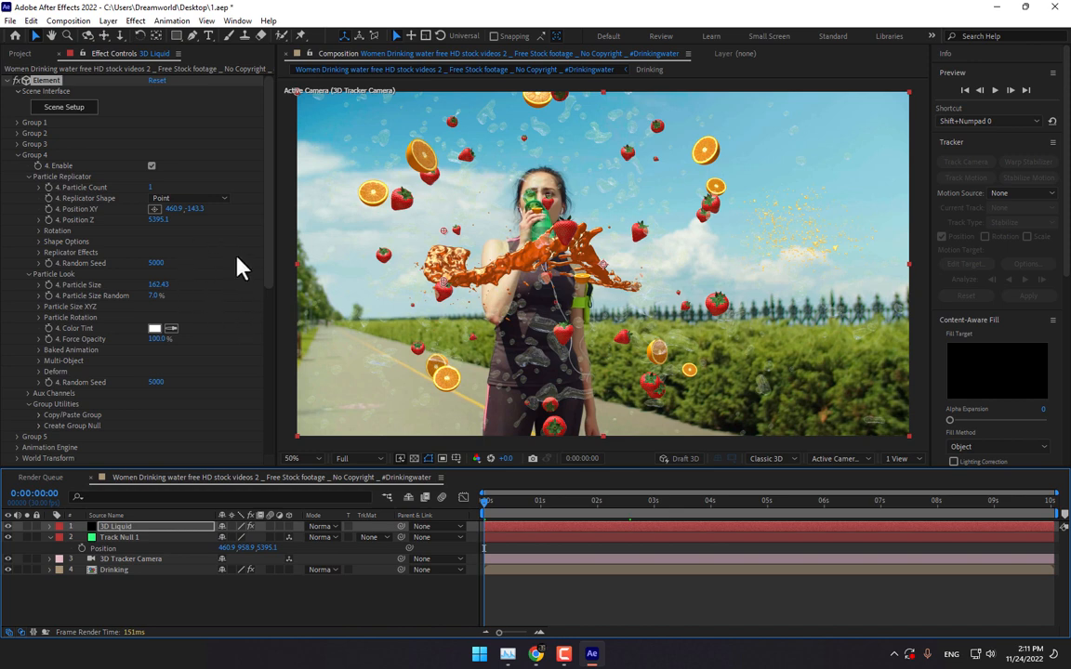
click(16, 154)
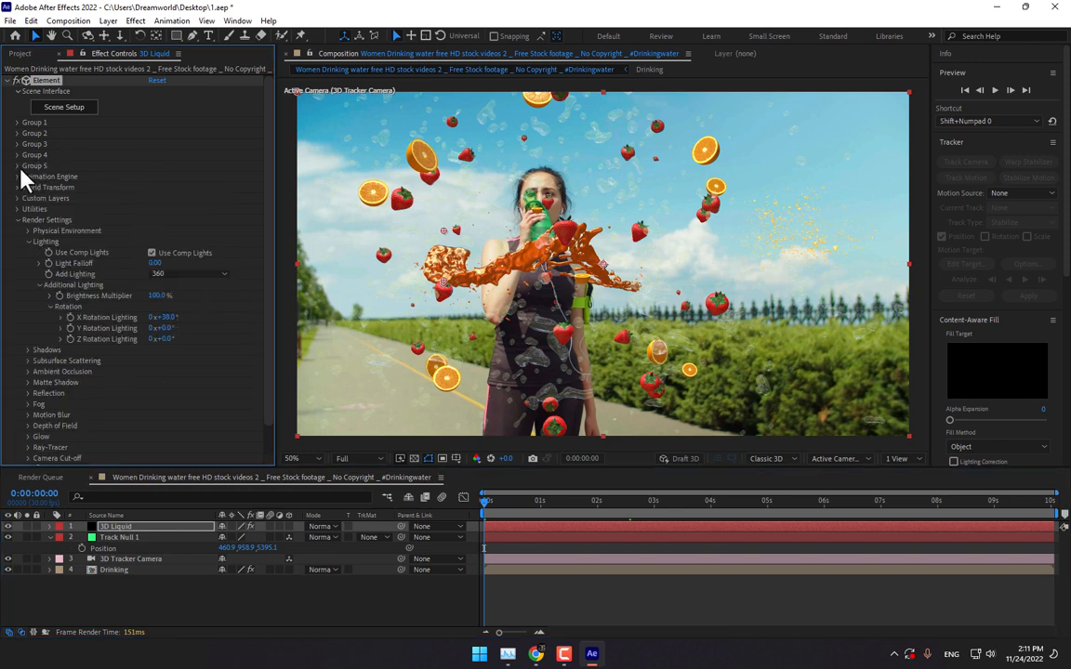
click(17, 165)
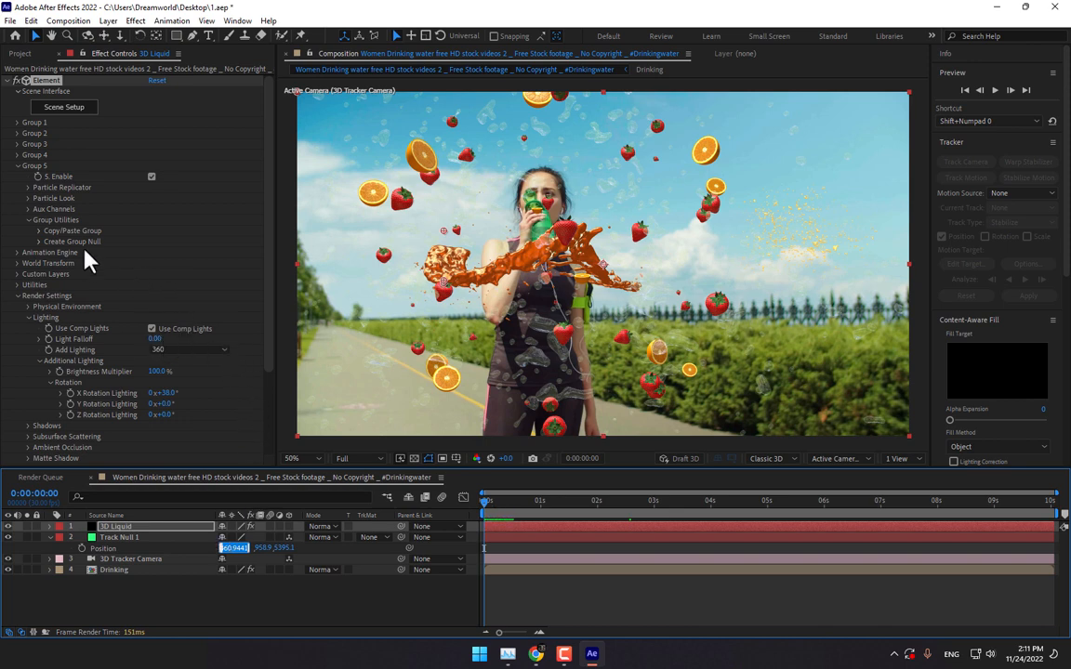
click(28, 188)
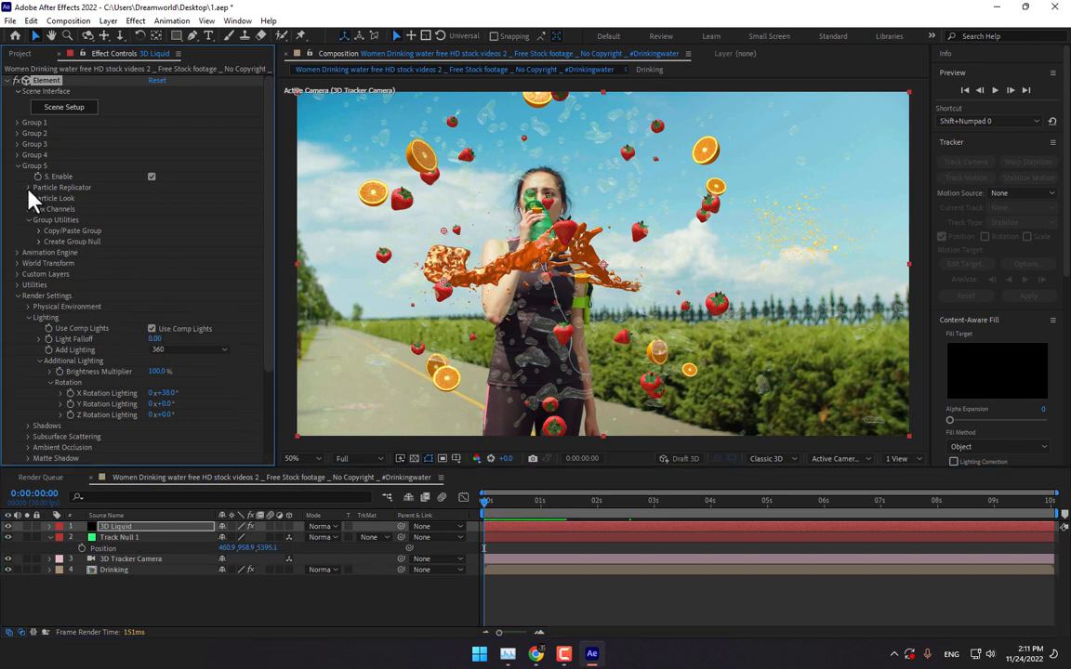
click(253, 548)
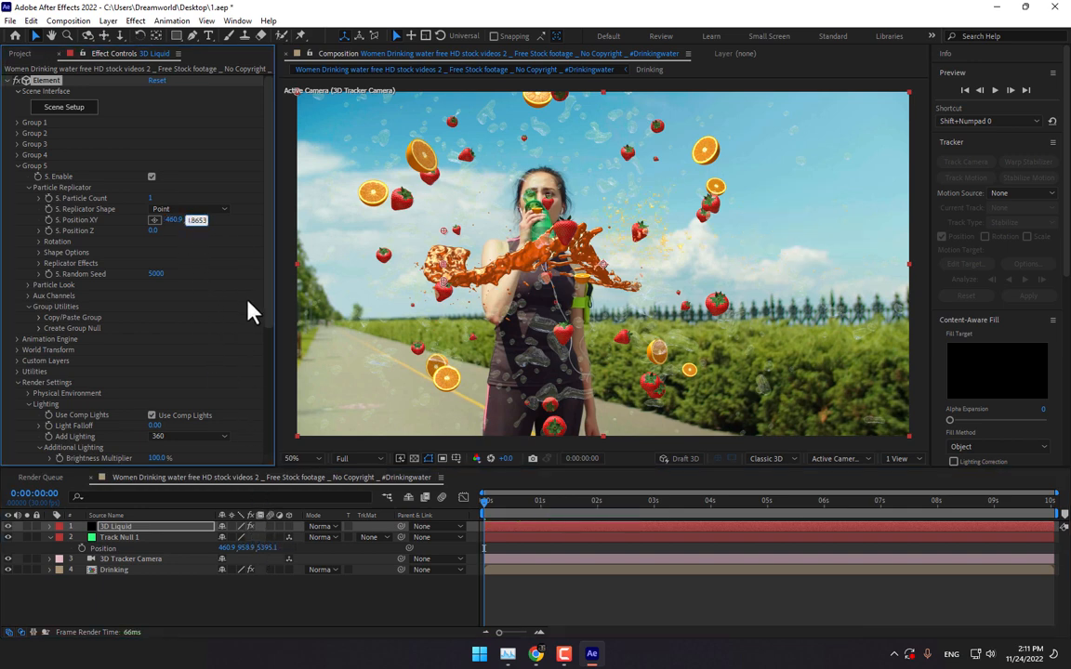
click(275, 547)
click(156, 231)
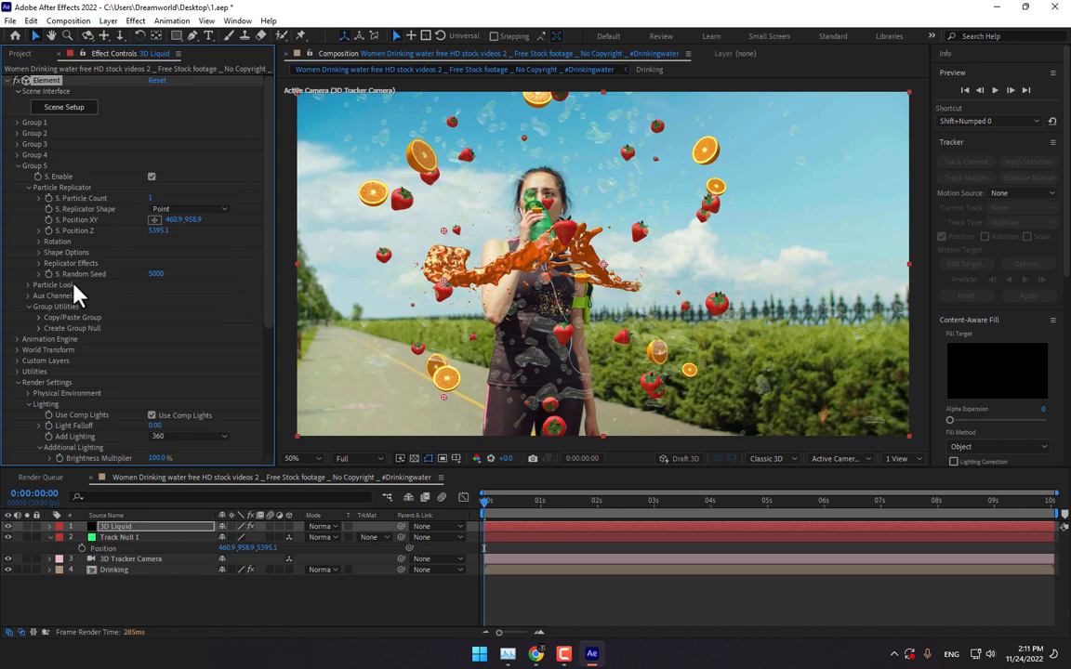
- Set Group 5's Particle Size to 104.10 in its Particle Look settings
click(29, 285)
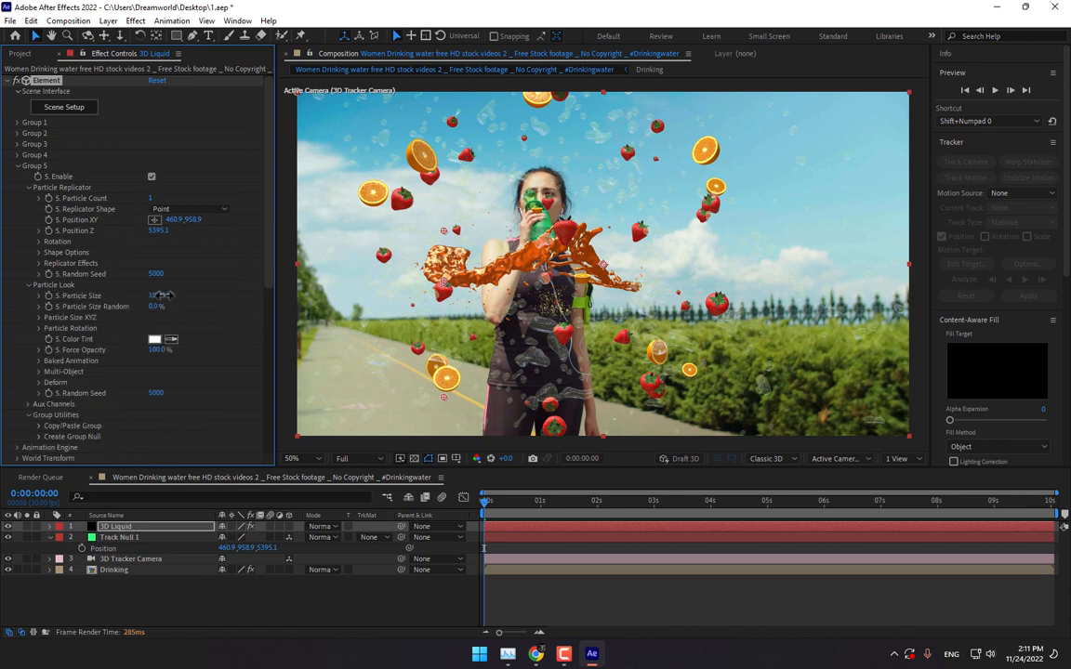
drag(167, 295, 1063, 3)
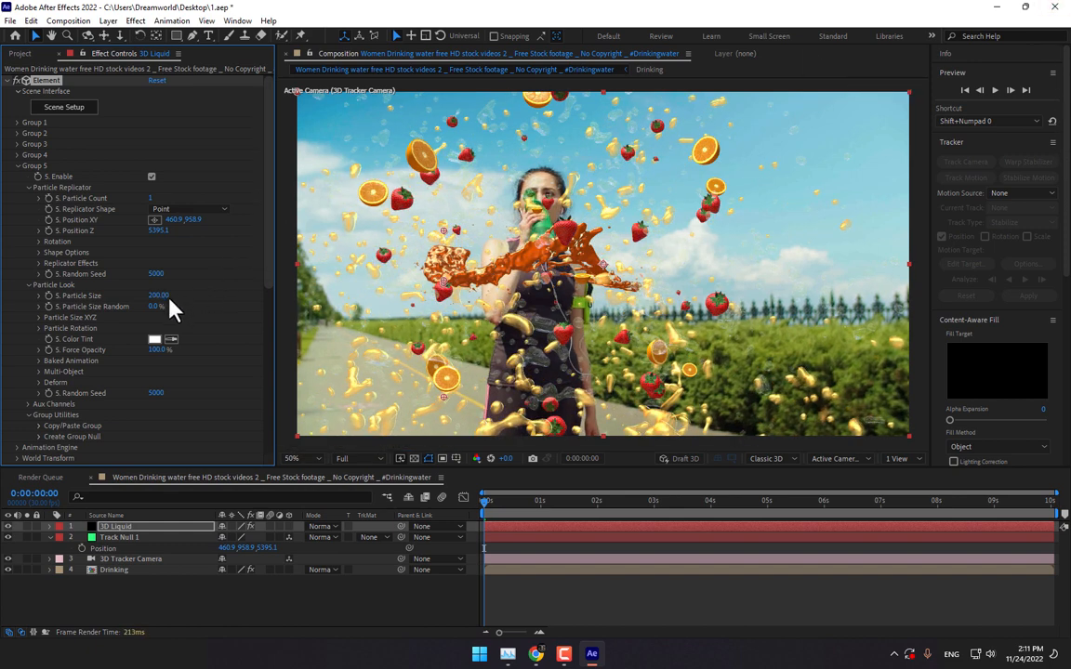
click(198, 299)
drag(170, 297, 222, 402)
drag(201, 292, 311, 314)
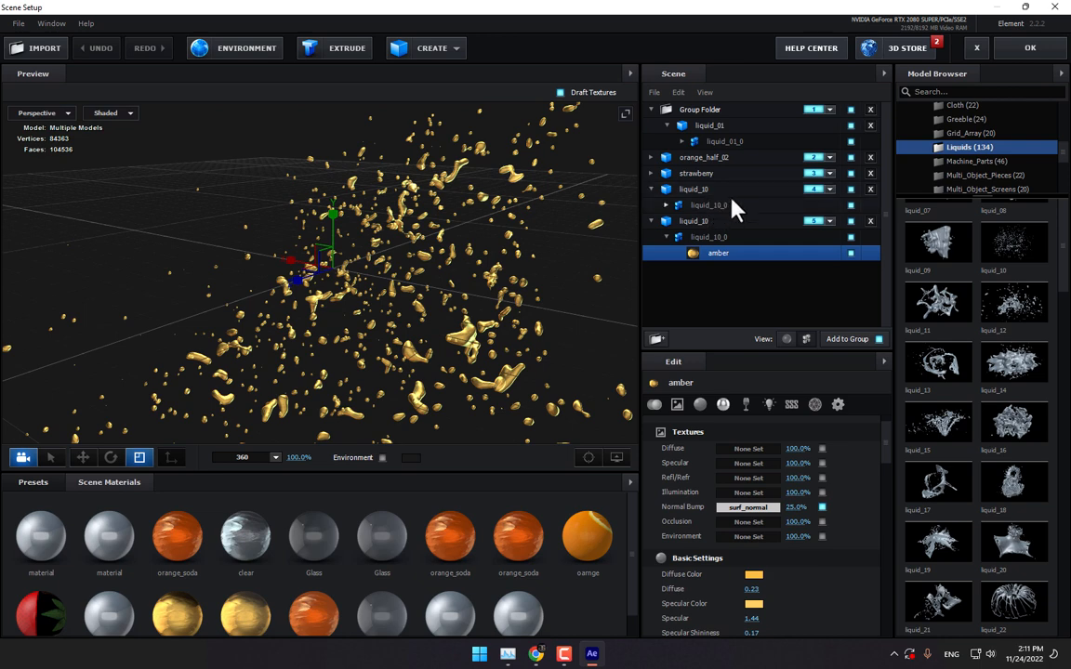
- In Scene Setup, disable the group 4 liquid_10, replace the group 5 liquid_10's amber material with orange_soda and accept the scene
click(785, 189)
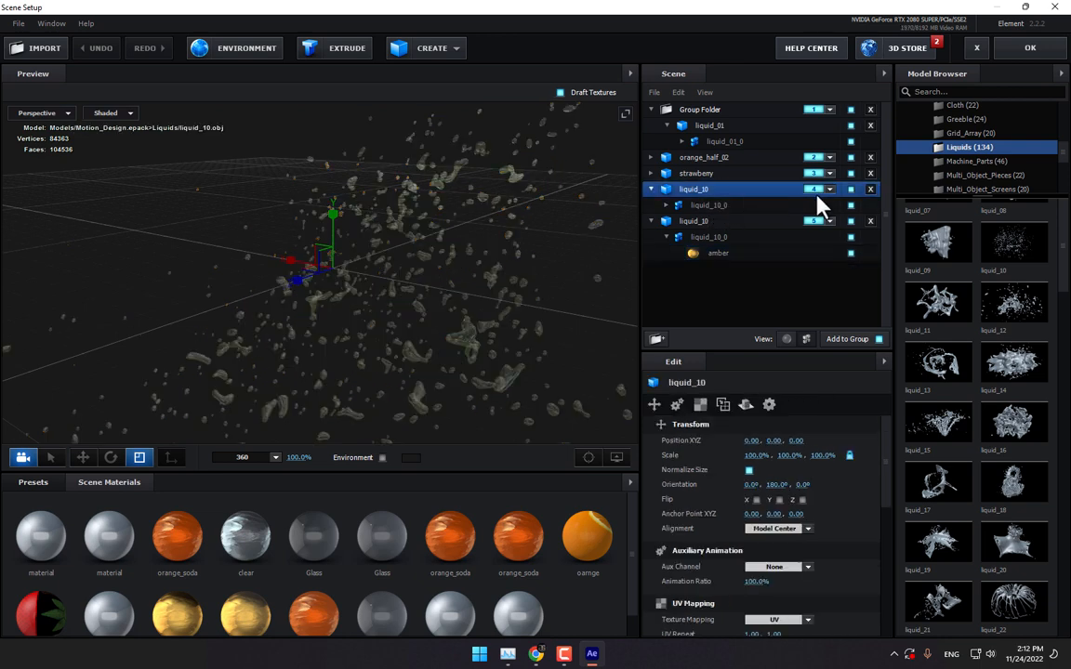
click(851, 188)
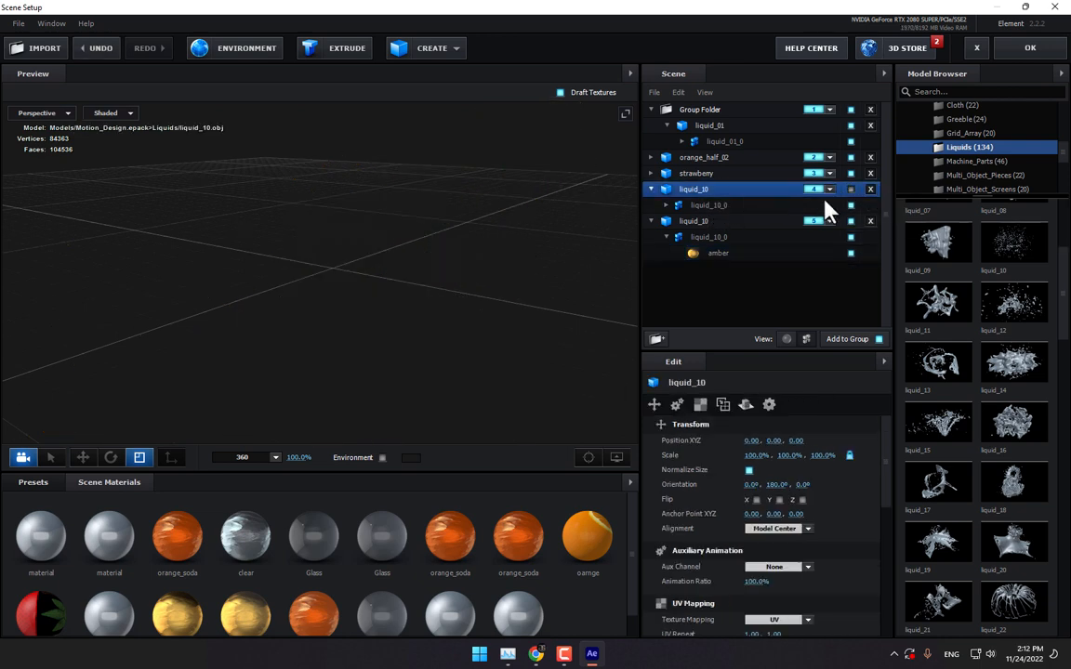
click(725, 254)
drag(177, 536, 743, 254)
click(1030, 51)
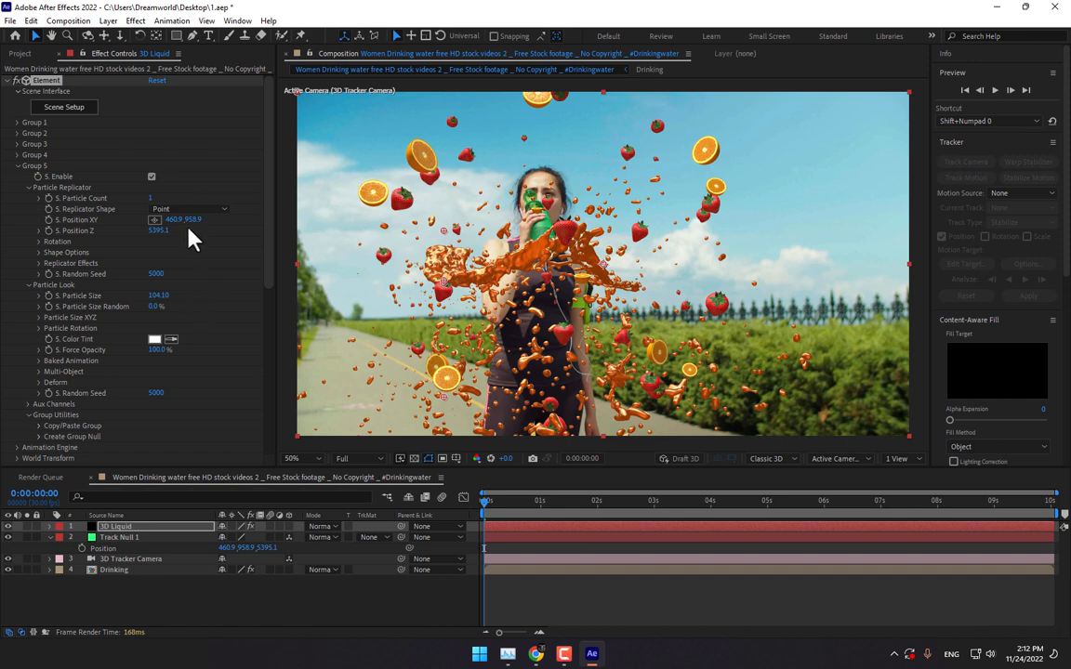
- Raise the Group 5 droplets by setting their Position XY to 460.9, 678.9
mouse_move(192, 223)
mouse_down()
mouse_move(54, 207)
mouse_move(189, 210)
mouse_up()
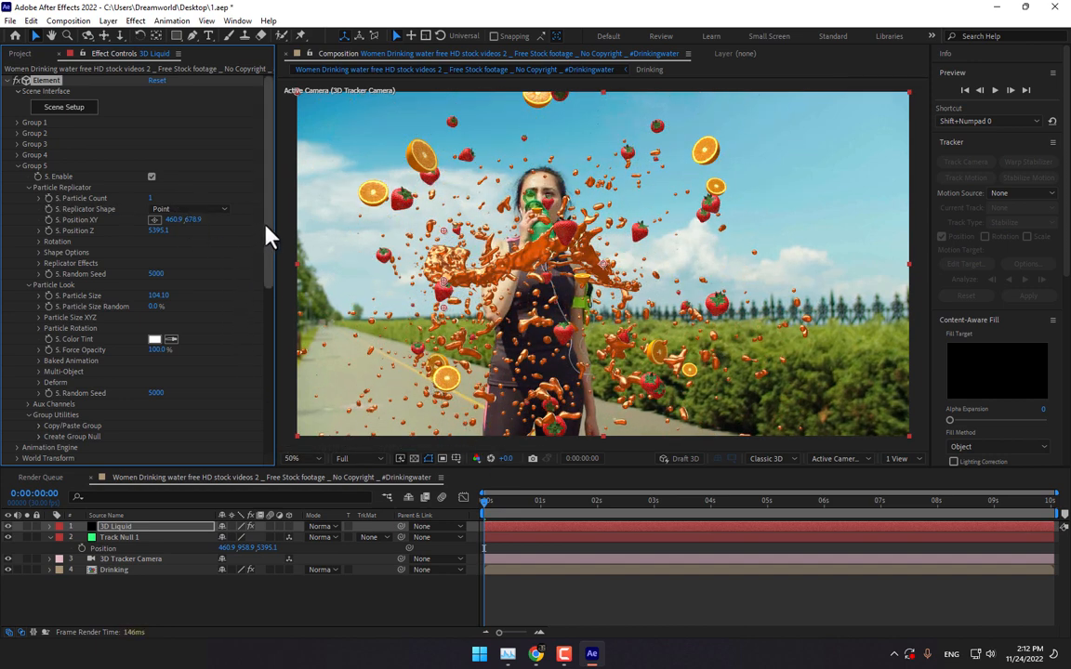
- At 0:00:02:07, turn on Motion Blur in Element's Render Settings and set the Shutter Angle to 379
drag(268, 224, 255, 436)
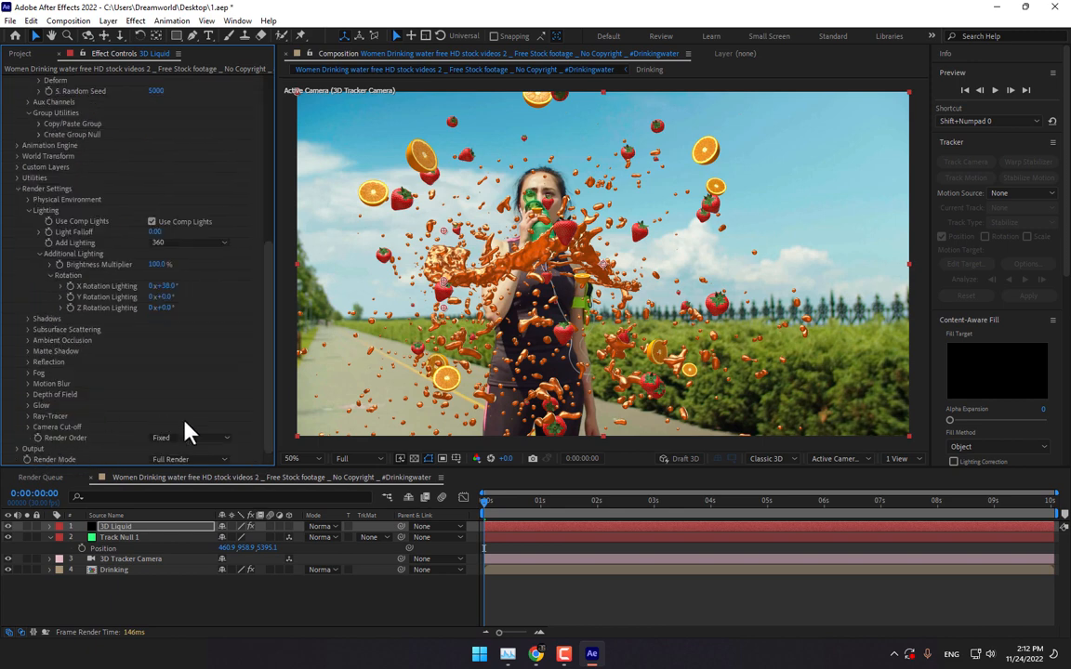
click(606, 504)
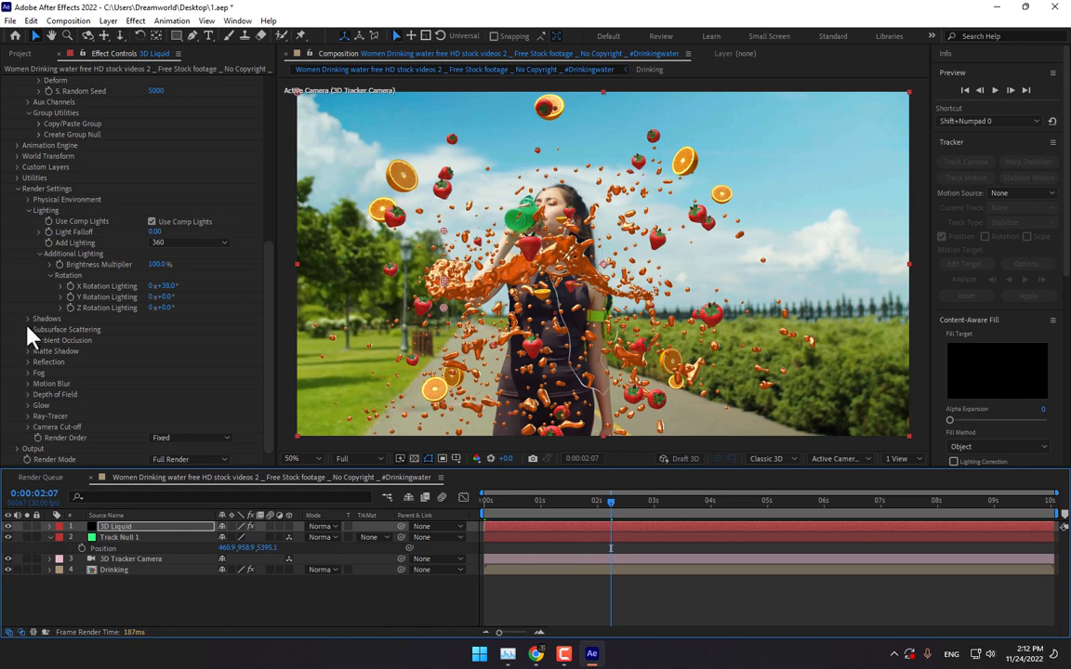
click(28, 384)
click(200, 395)
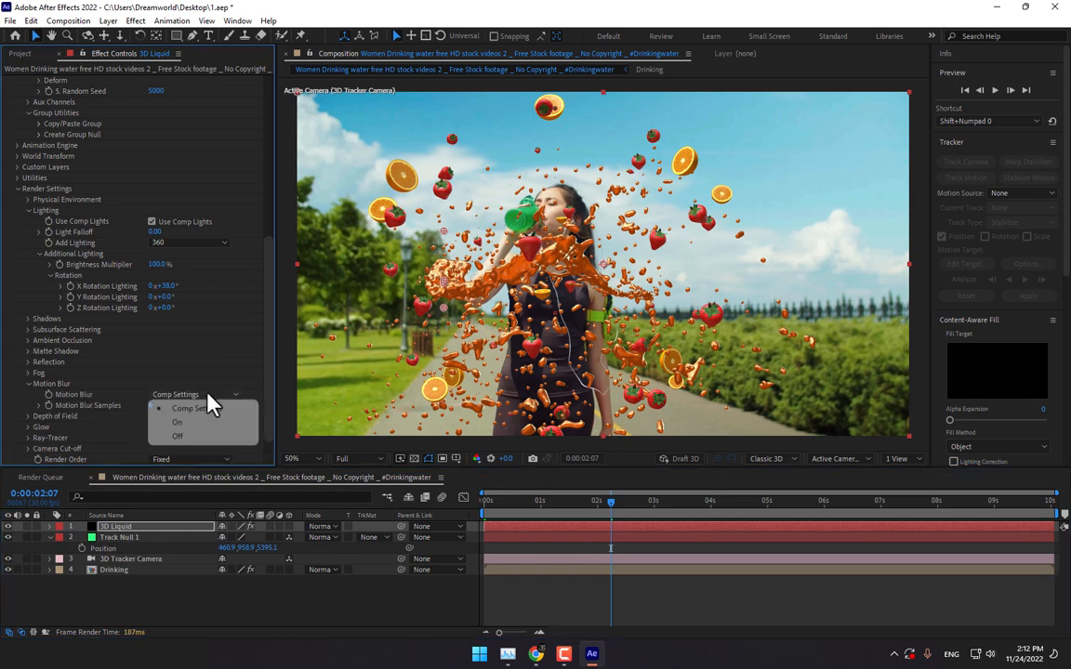
click(205, 431)
drag(155, 416, 294, 426)
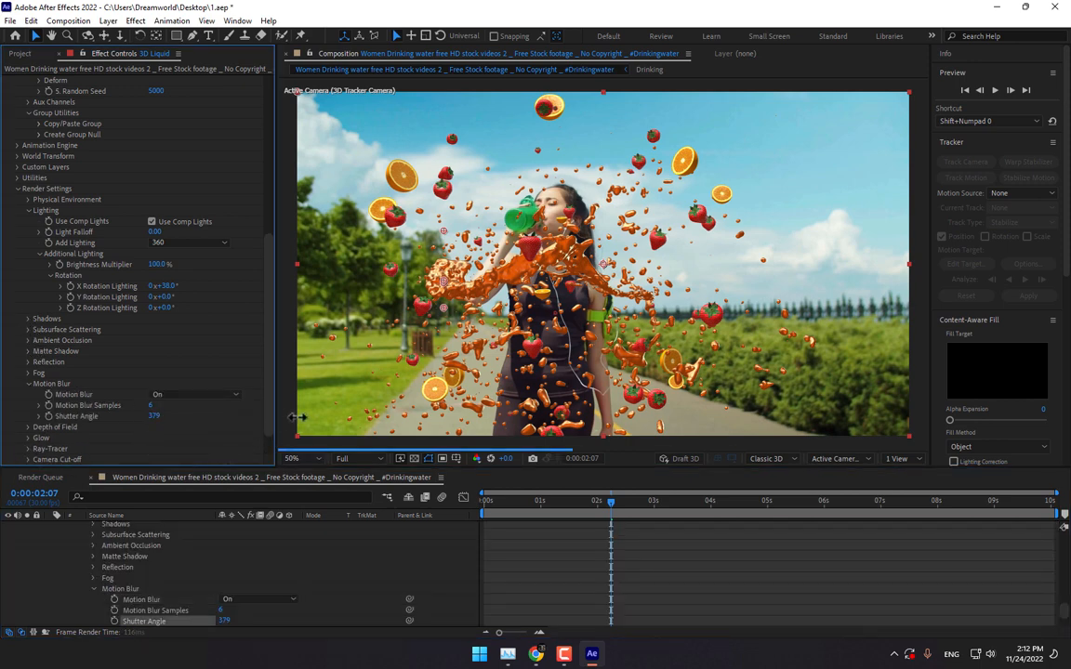
- Raise the motion blur Shutter Angle in Element's Render Settings to 1140 and save the project
drag(158, 426, 599, 405)
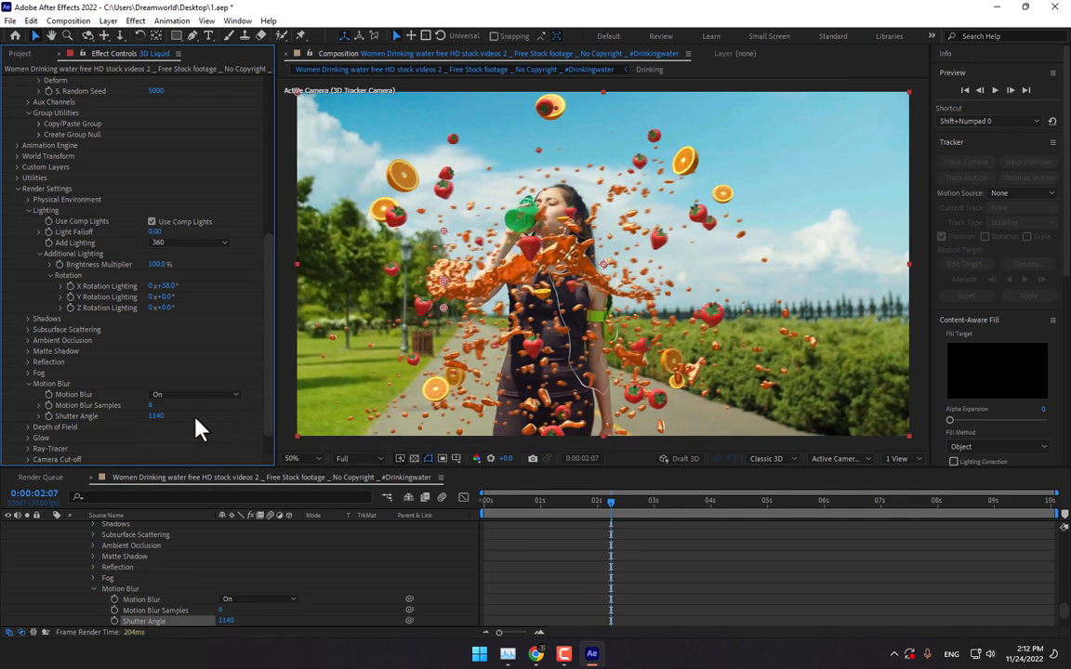
key(ctrl+s)
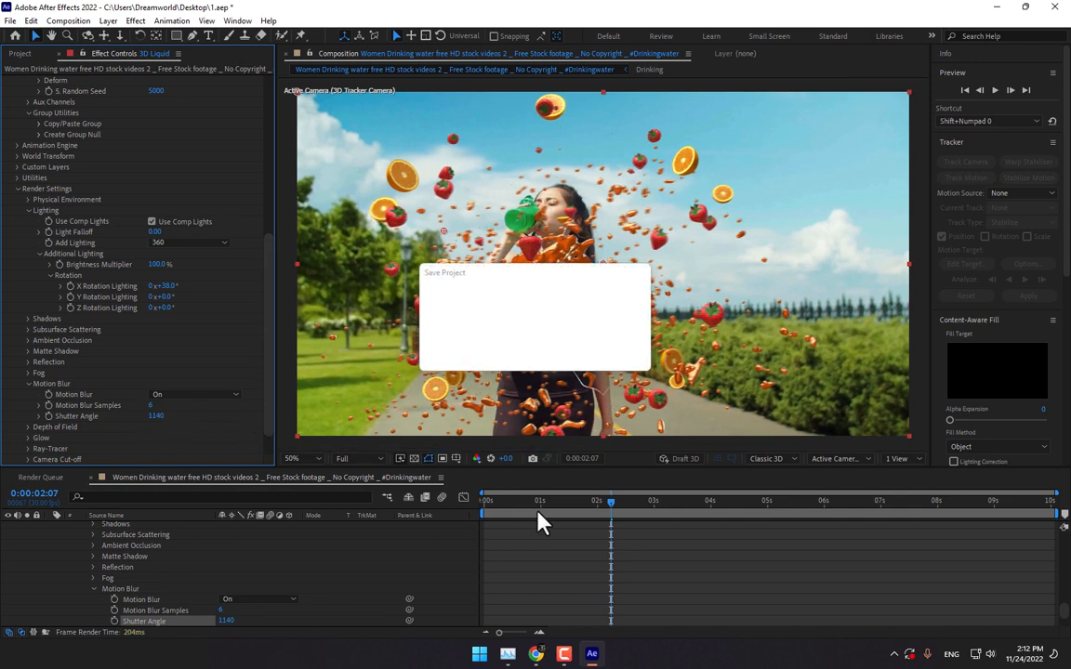
- Preview the blurred splash animation from the first frame of the composition and stop playback
key(Home)
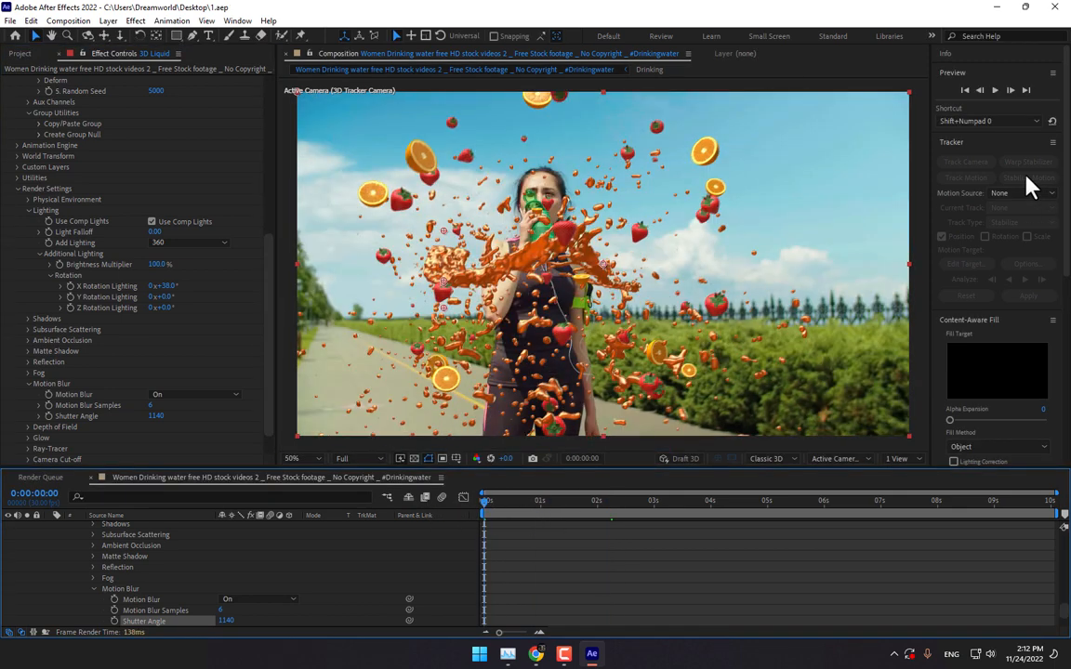
click(995, 90)
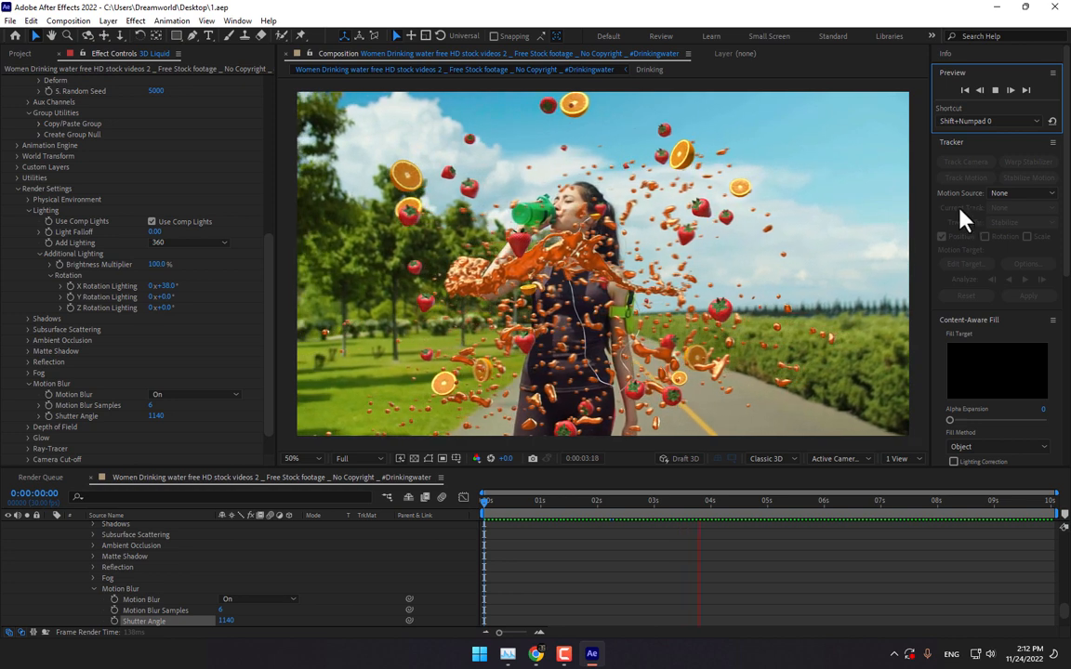
click(994, 90)
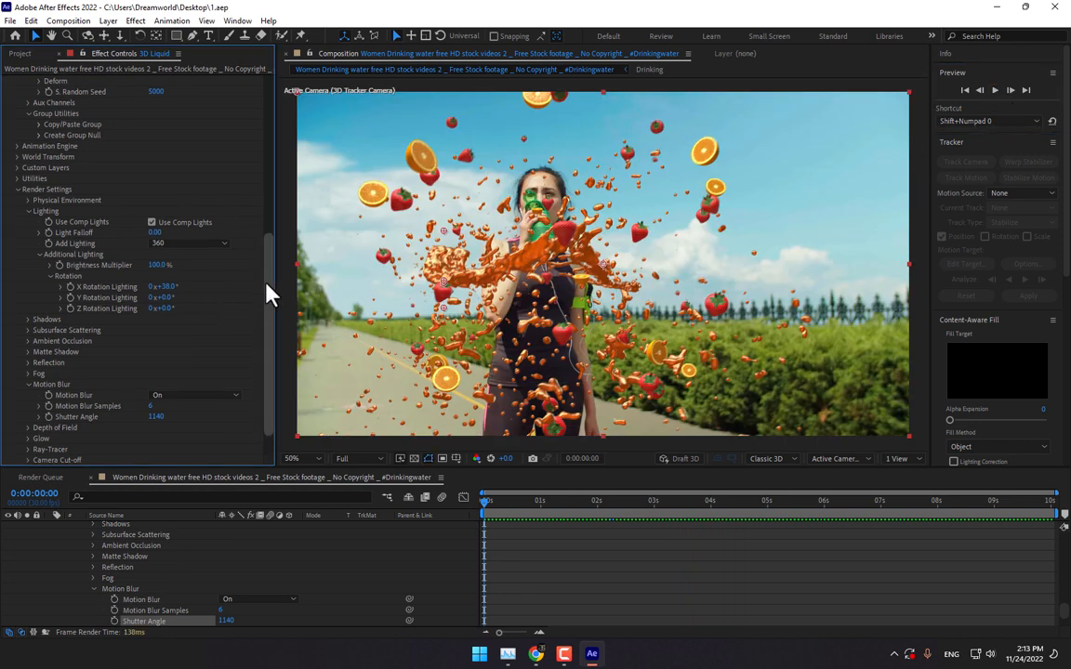
- In Element's Scene Setup, remove the group 5 liquid_10 droplets and accept the scene
drag(266, 292, 294, 148)
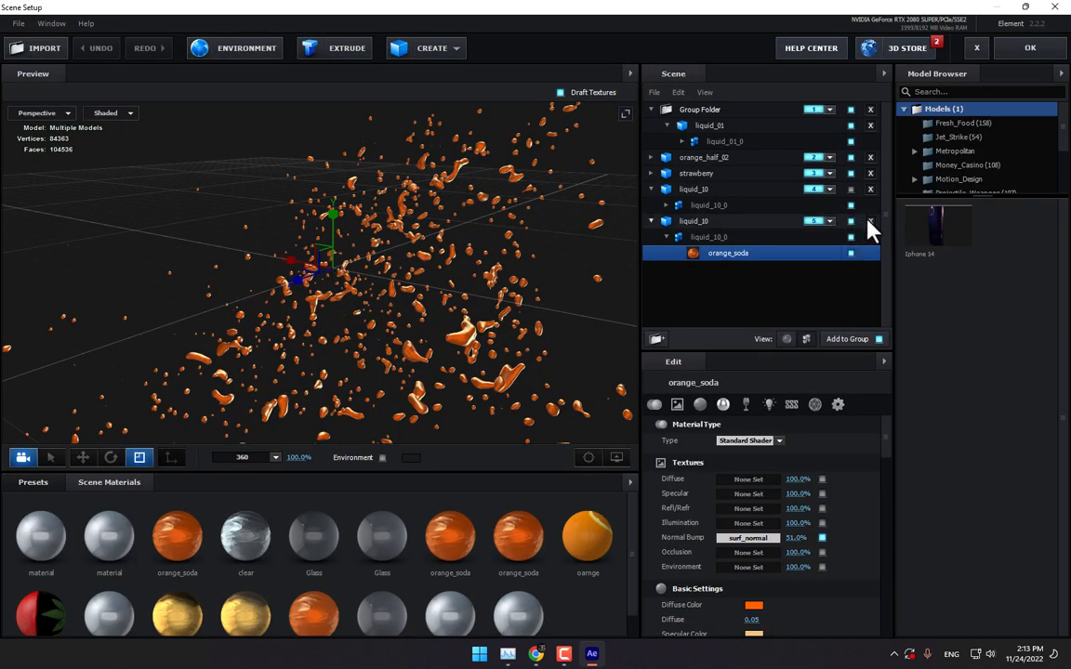
click(869, 220)
click(1023, 48)
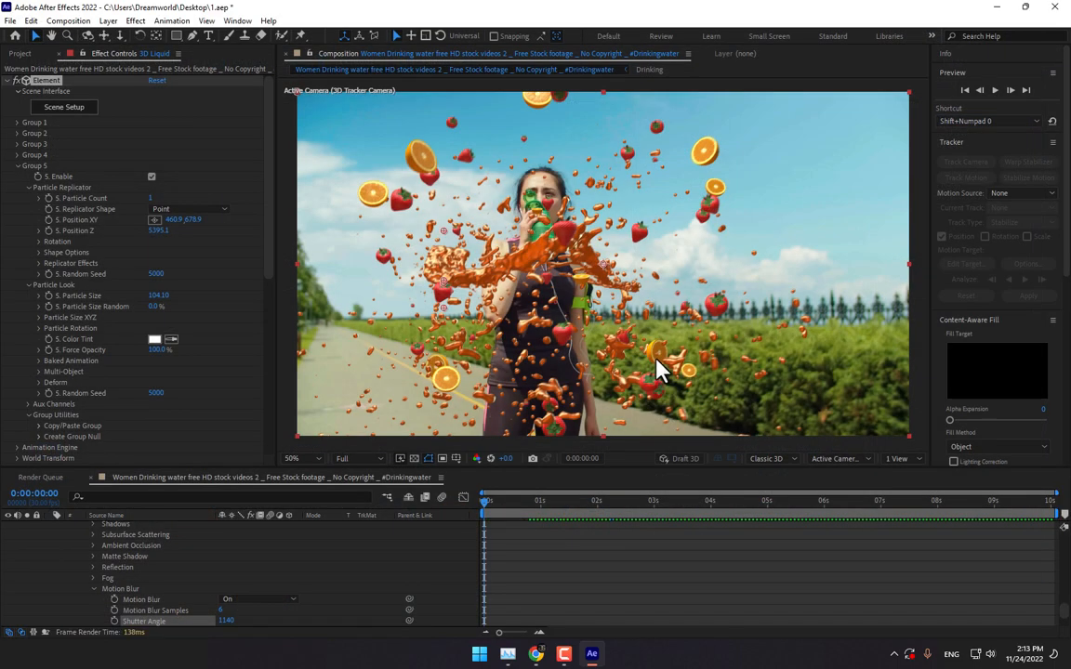
- Preview the composition with only the splash, oranges and strawberries, enlarging the viewer area during playback
click(995, 91)
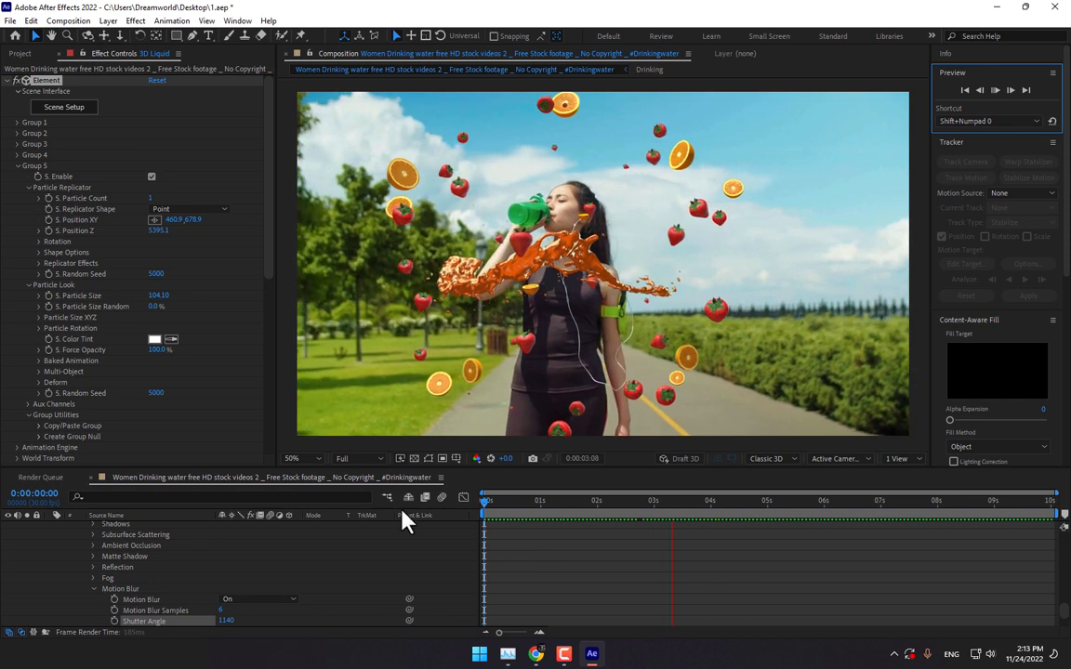
drag(276, 467, 232, 543)
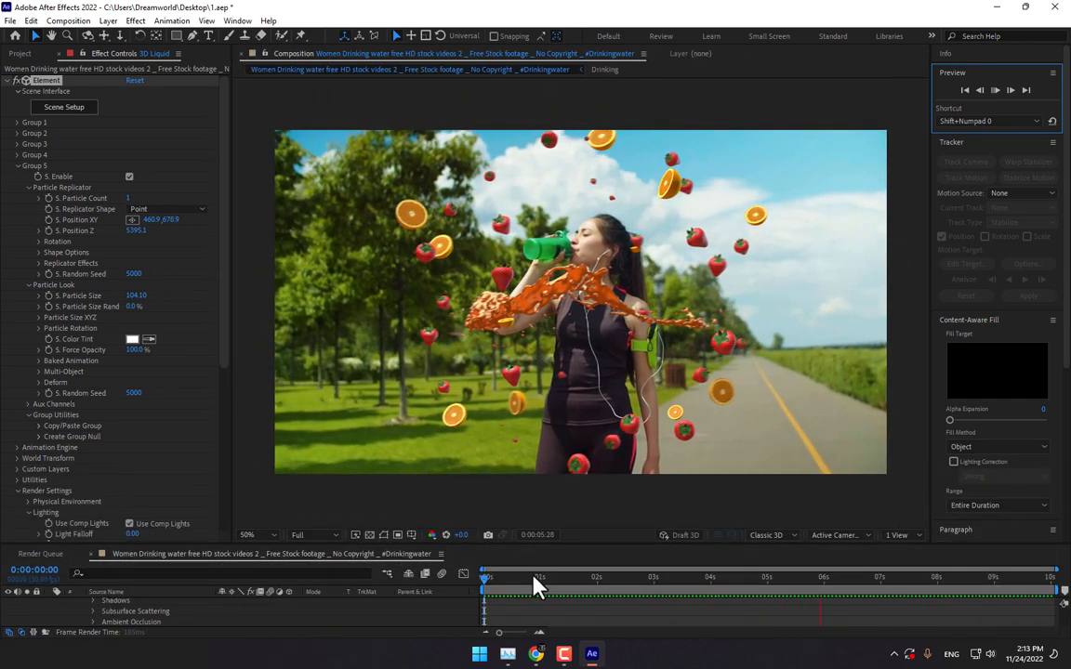